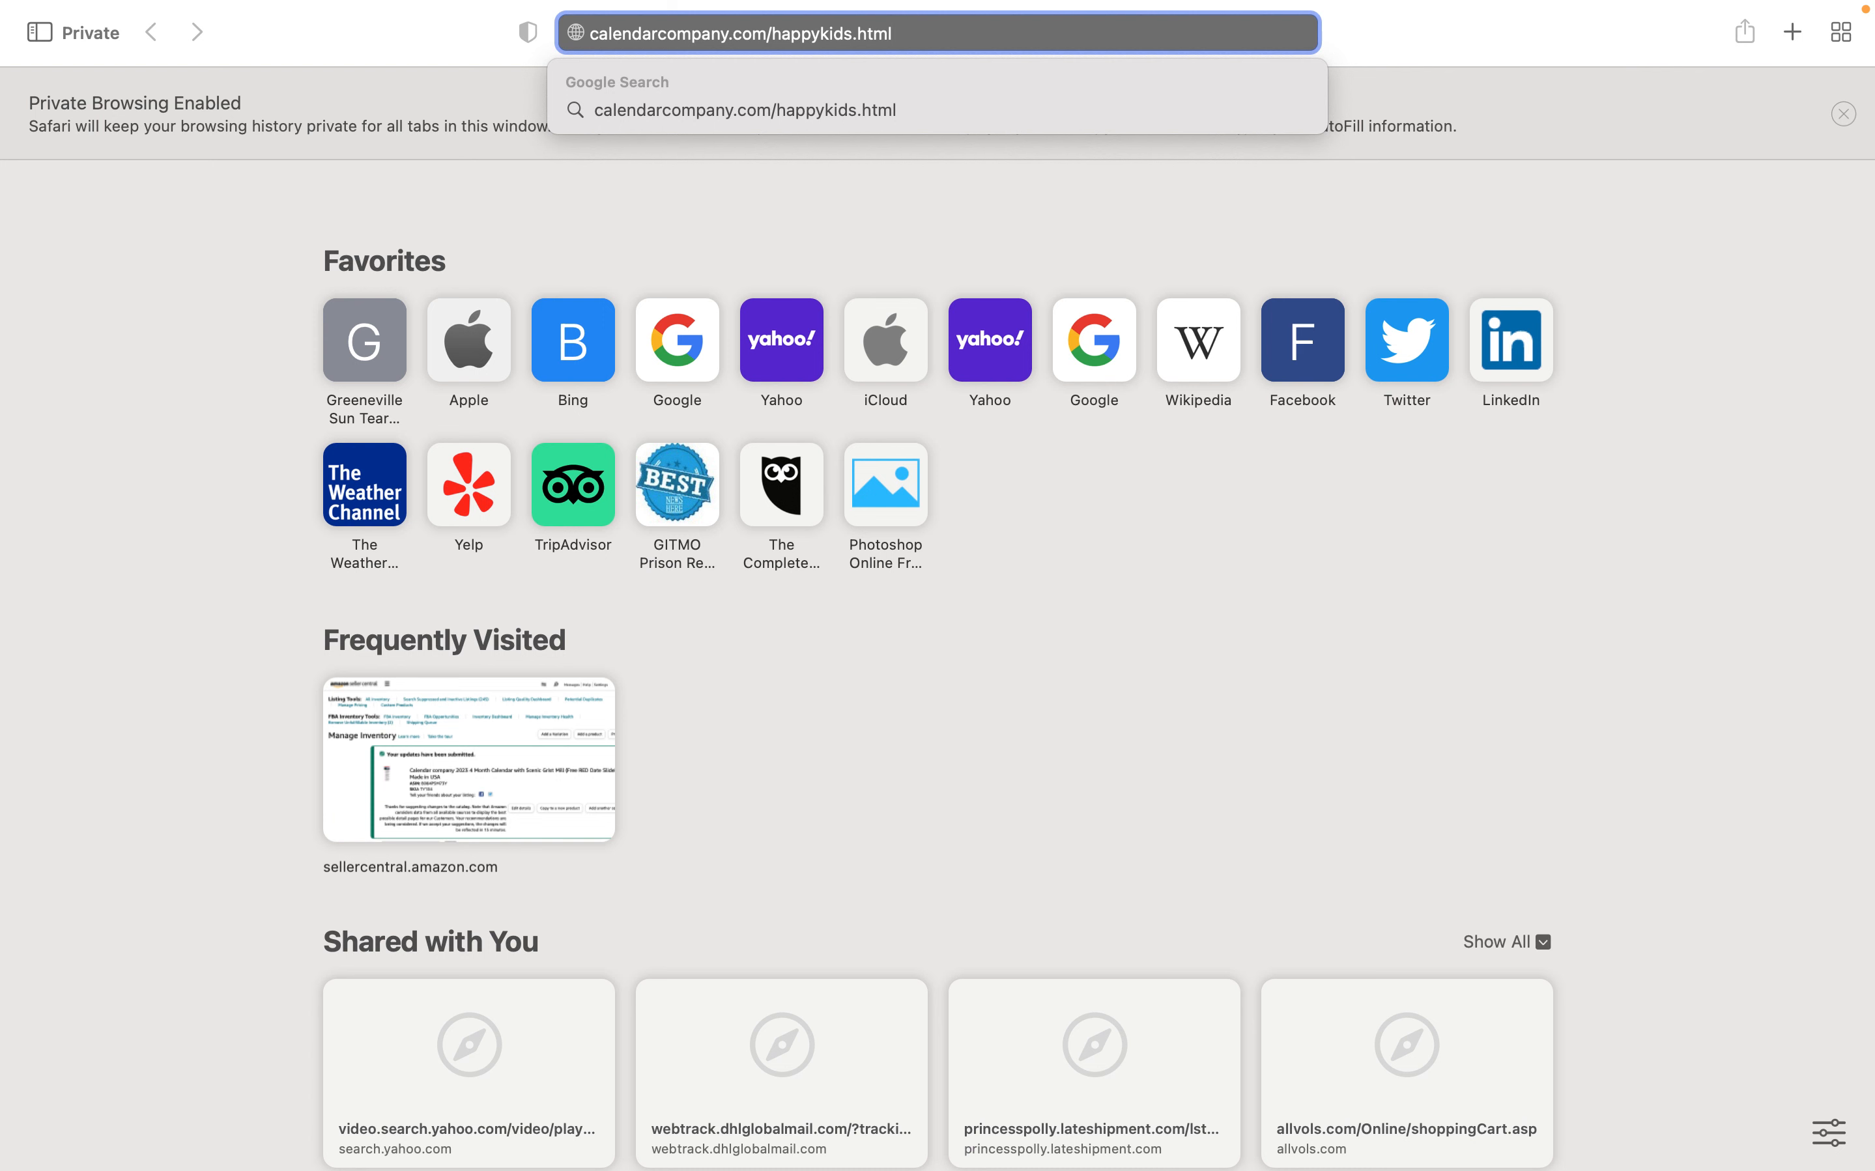
Load calendarcompany.com/happykids.html in Safari
key(Return)
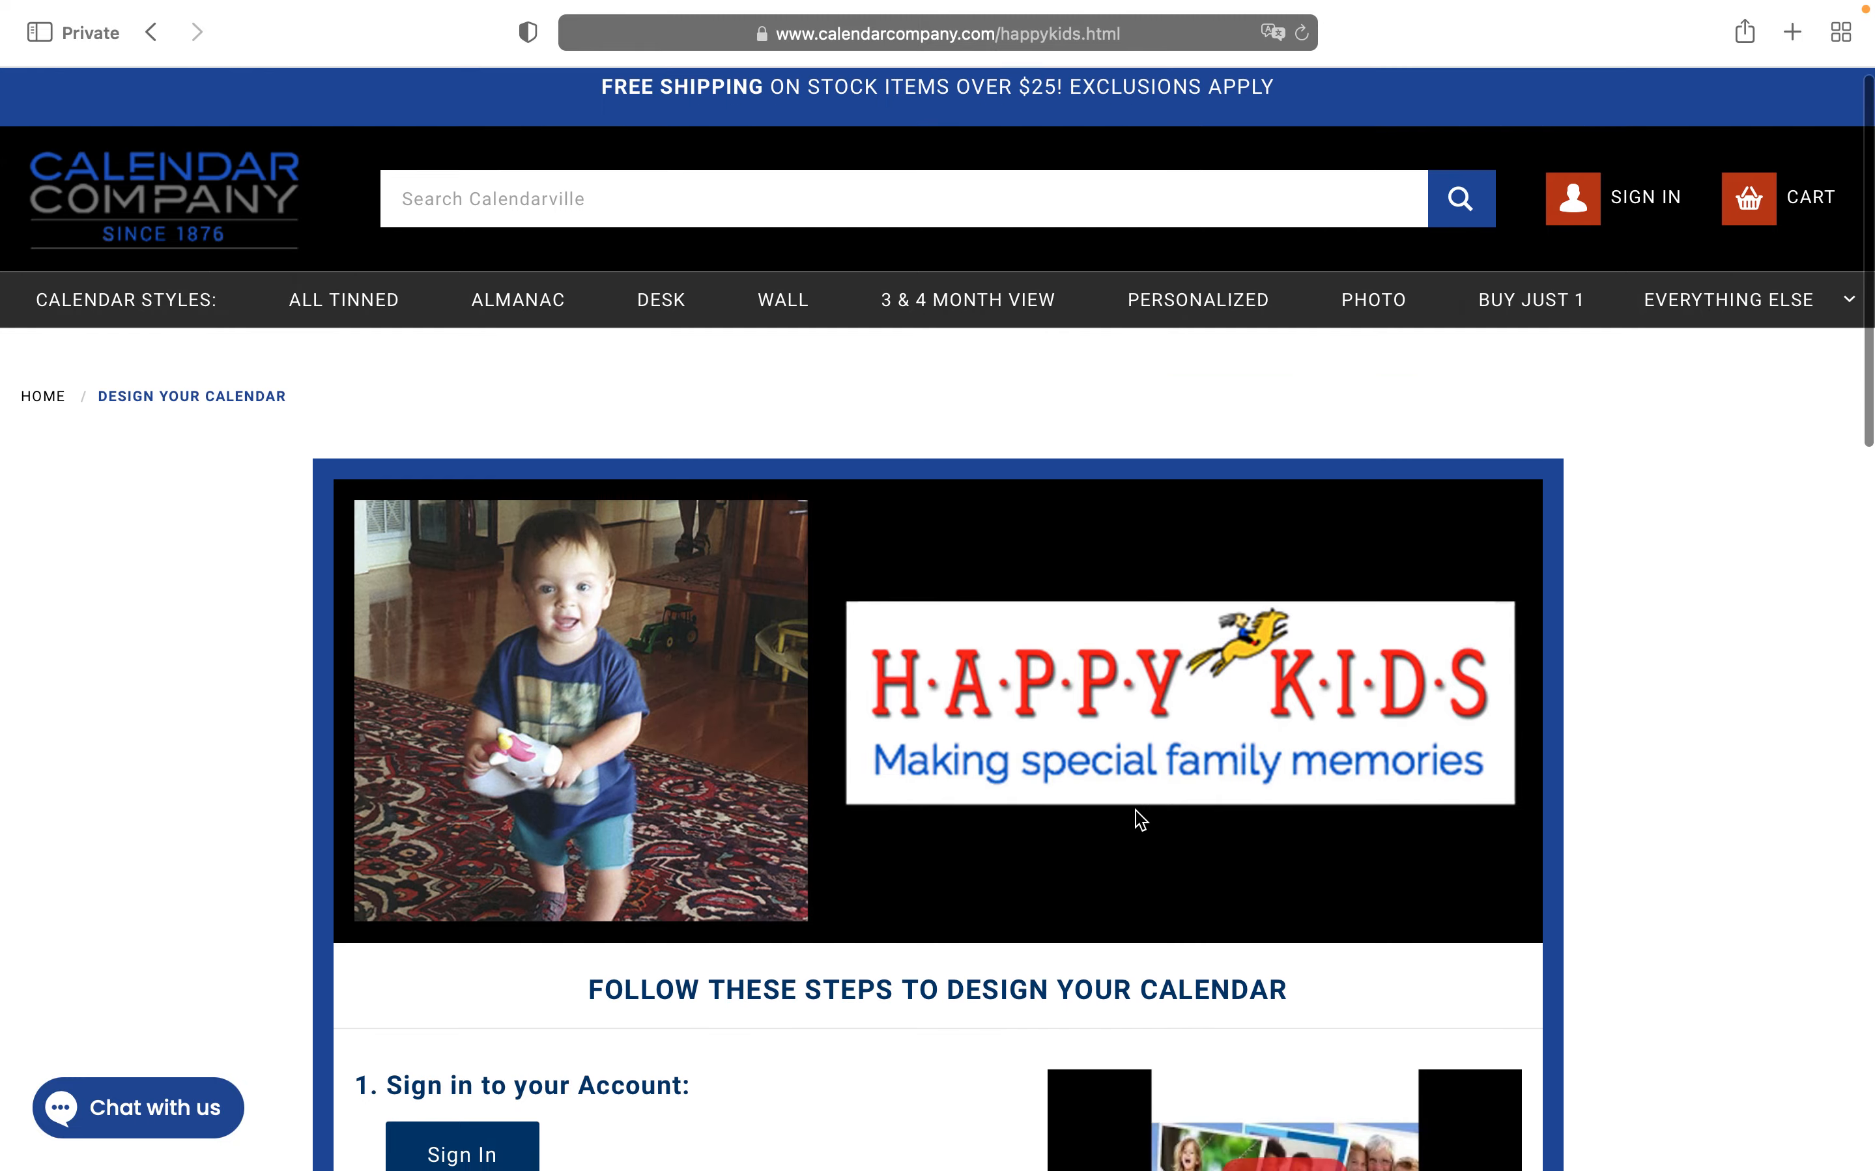
Close the chat greeting and go to the Customer Log In page's email field
scroll(1135, 811, down, 1)
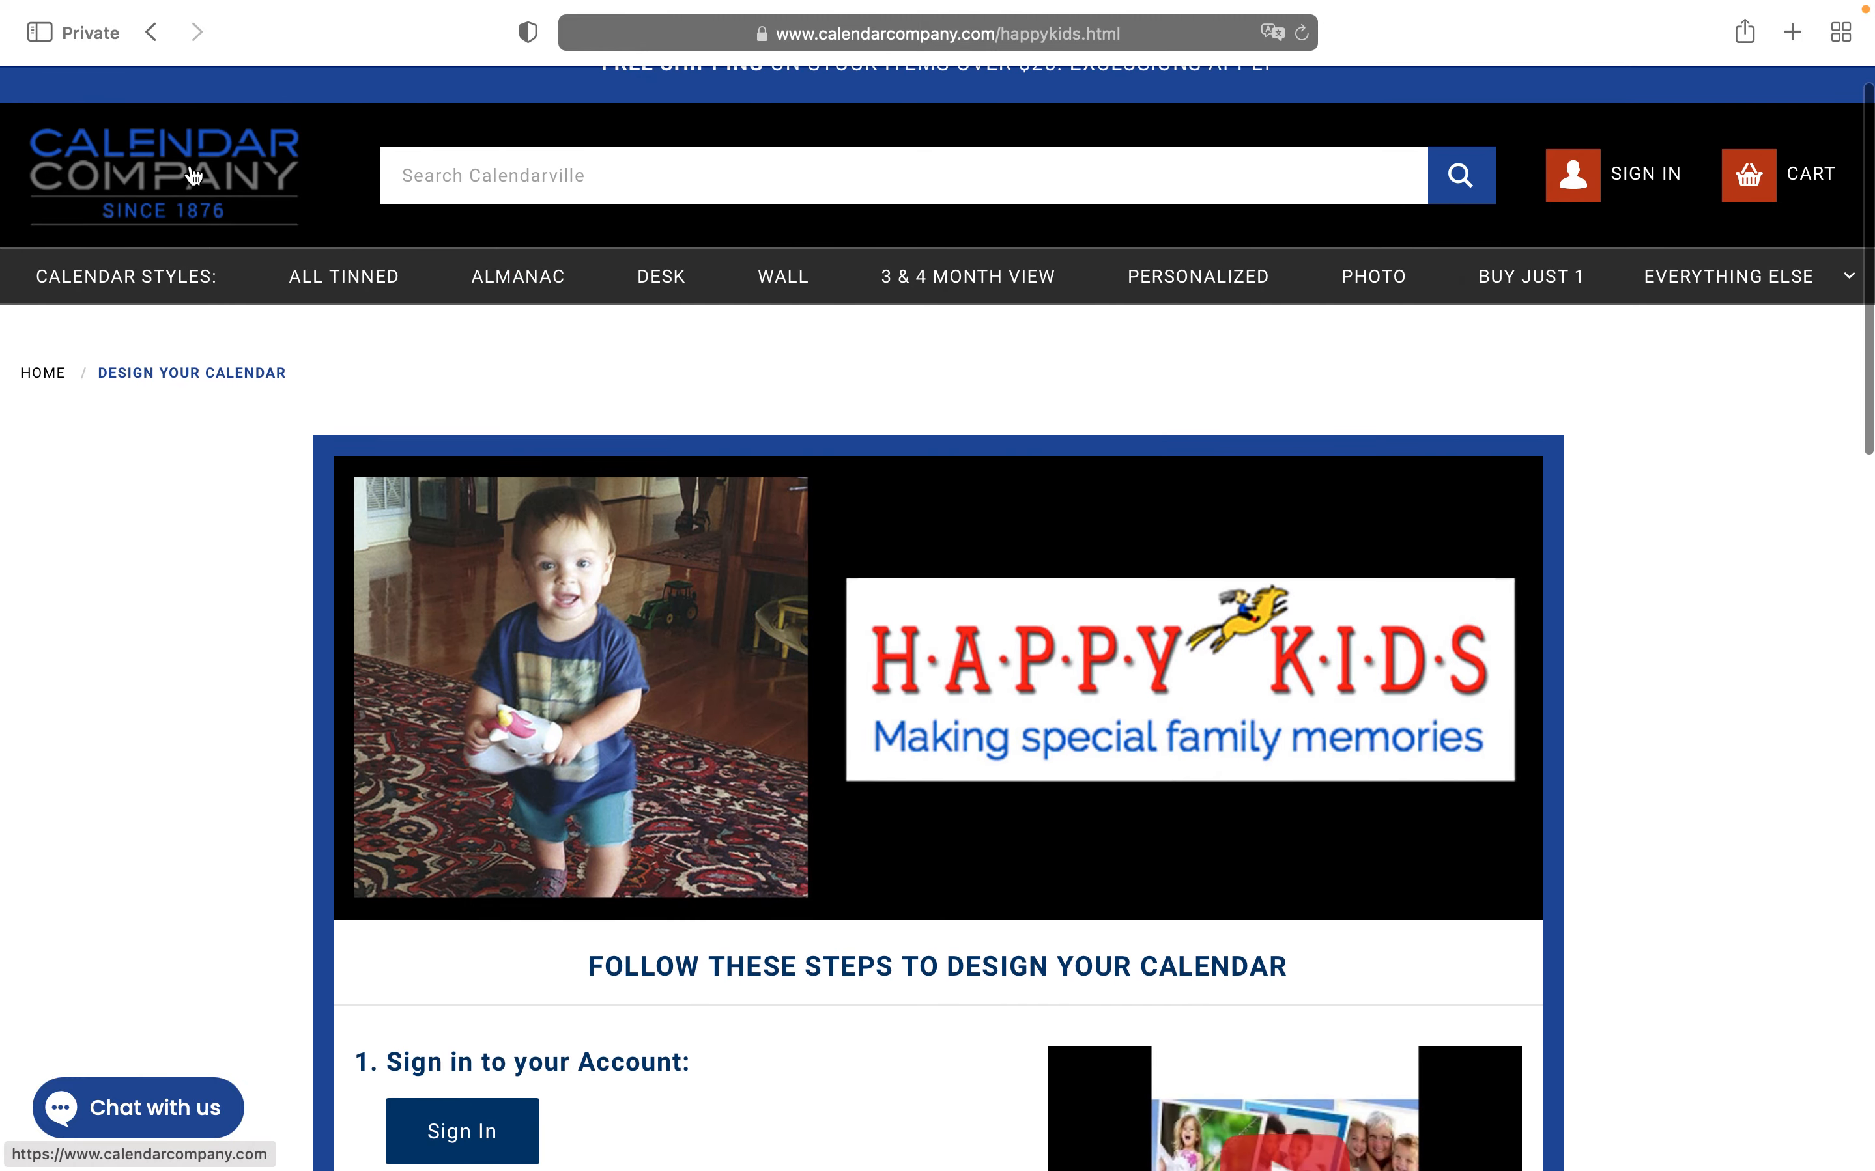
scroll(820, 356, down, 2)
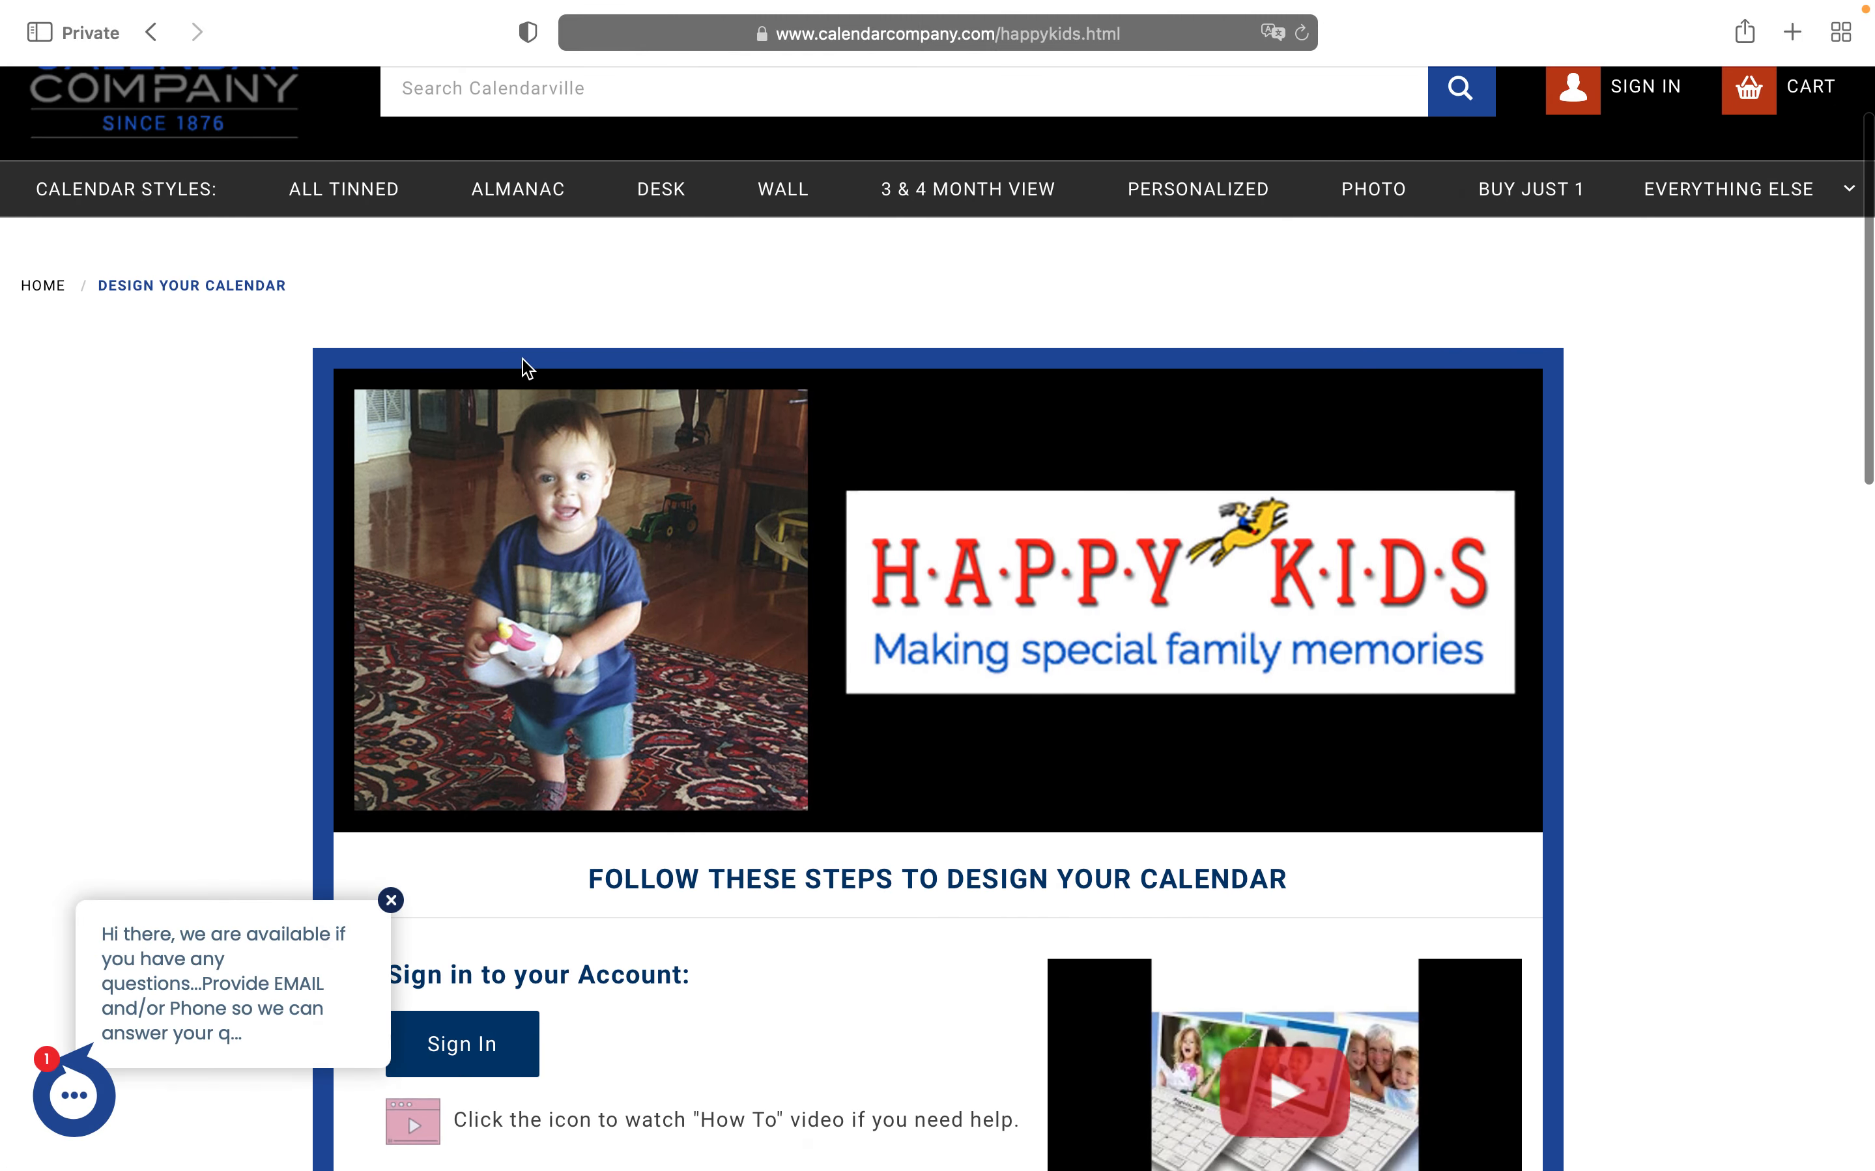
scroll(695, 416, down, 6)
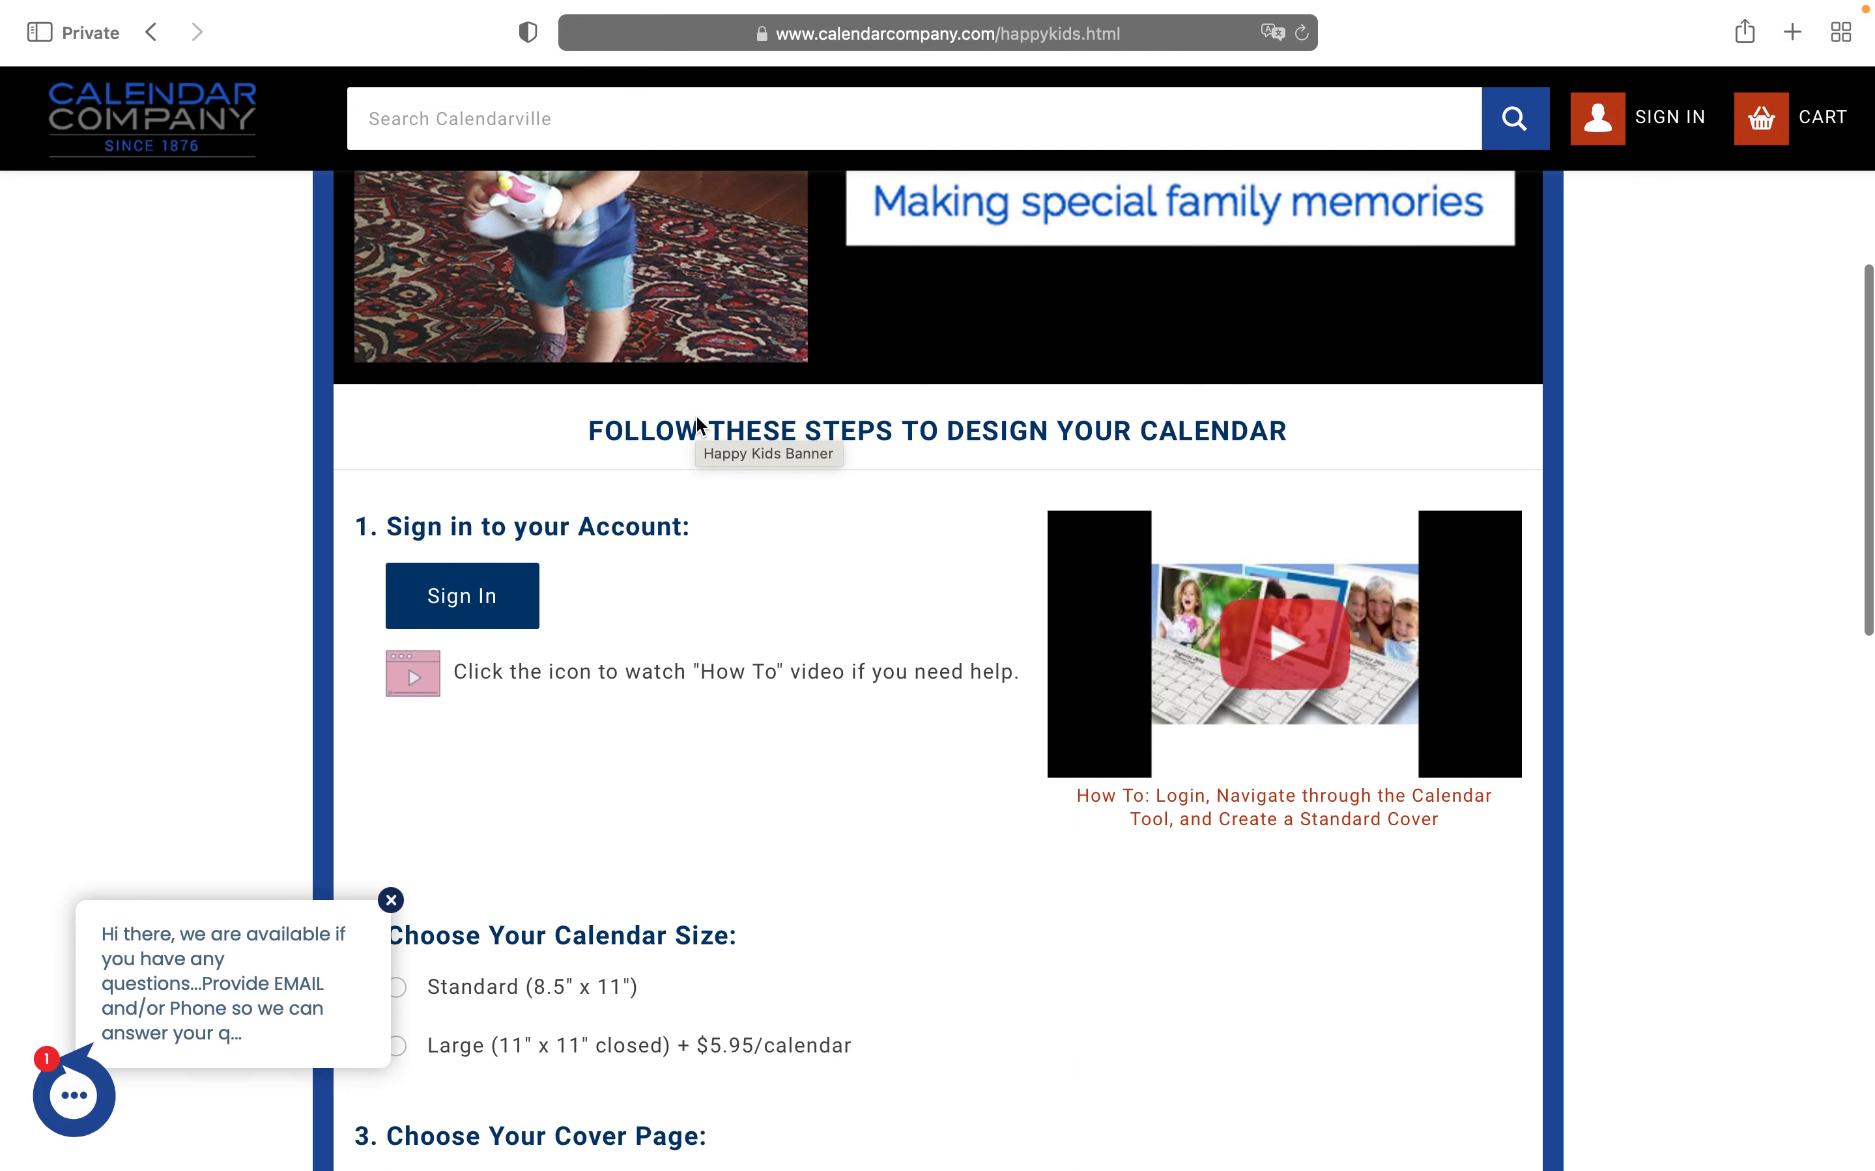
scroll(695, 417, down, 1)
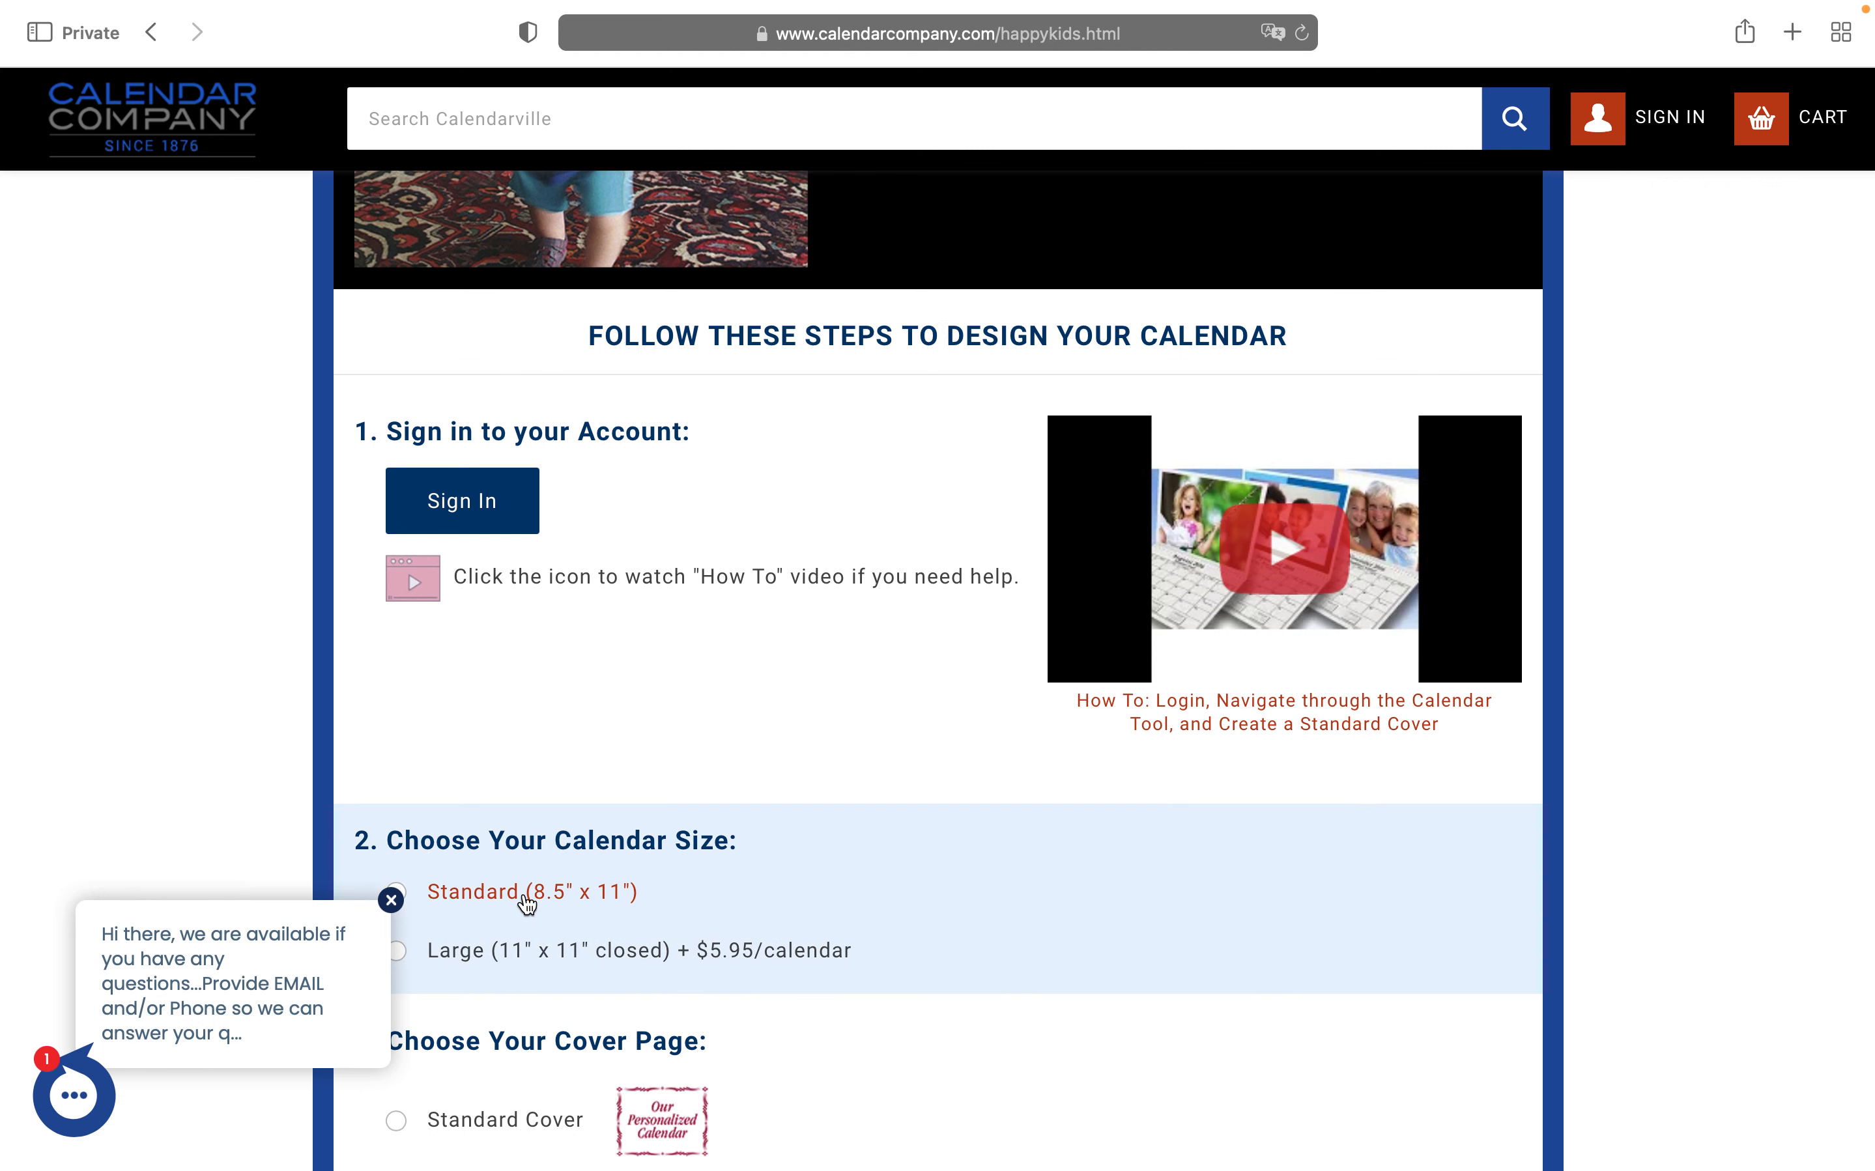
click(392, 901)
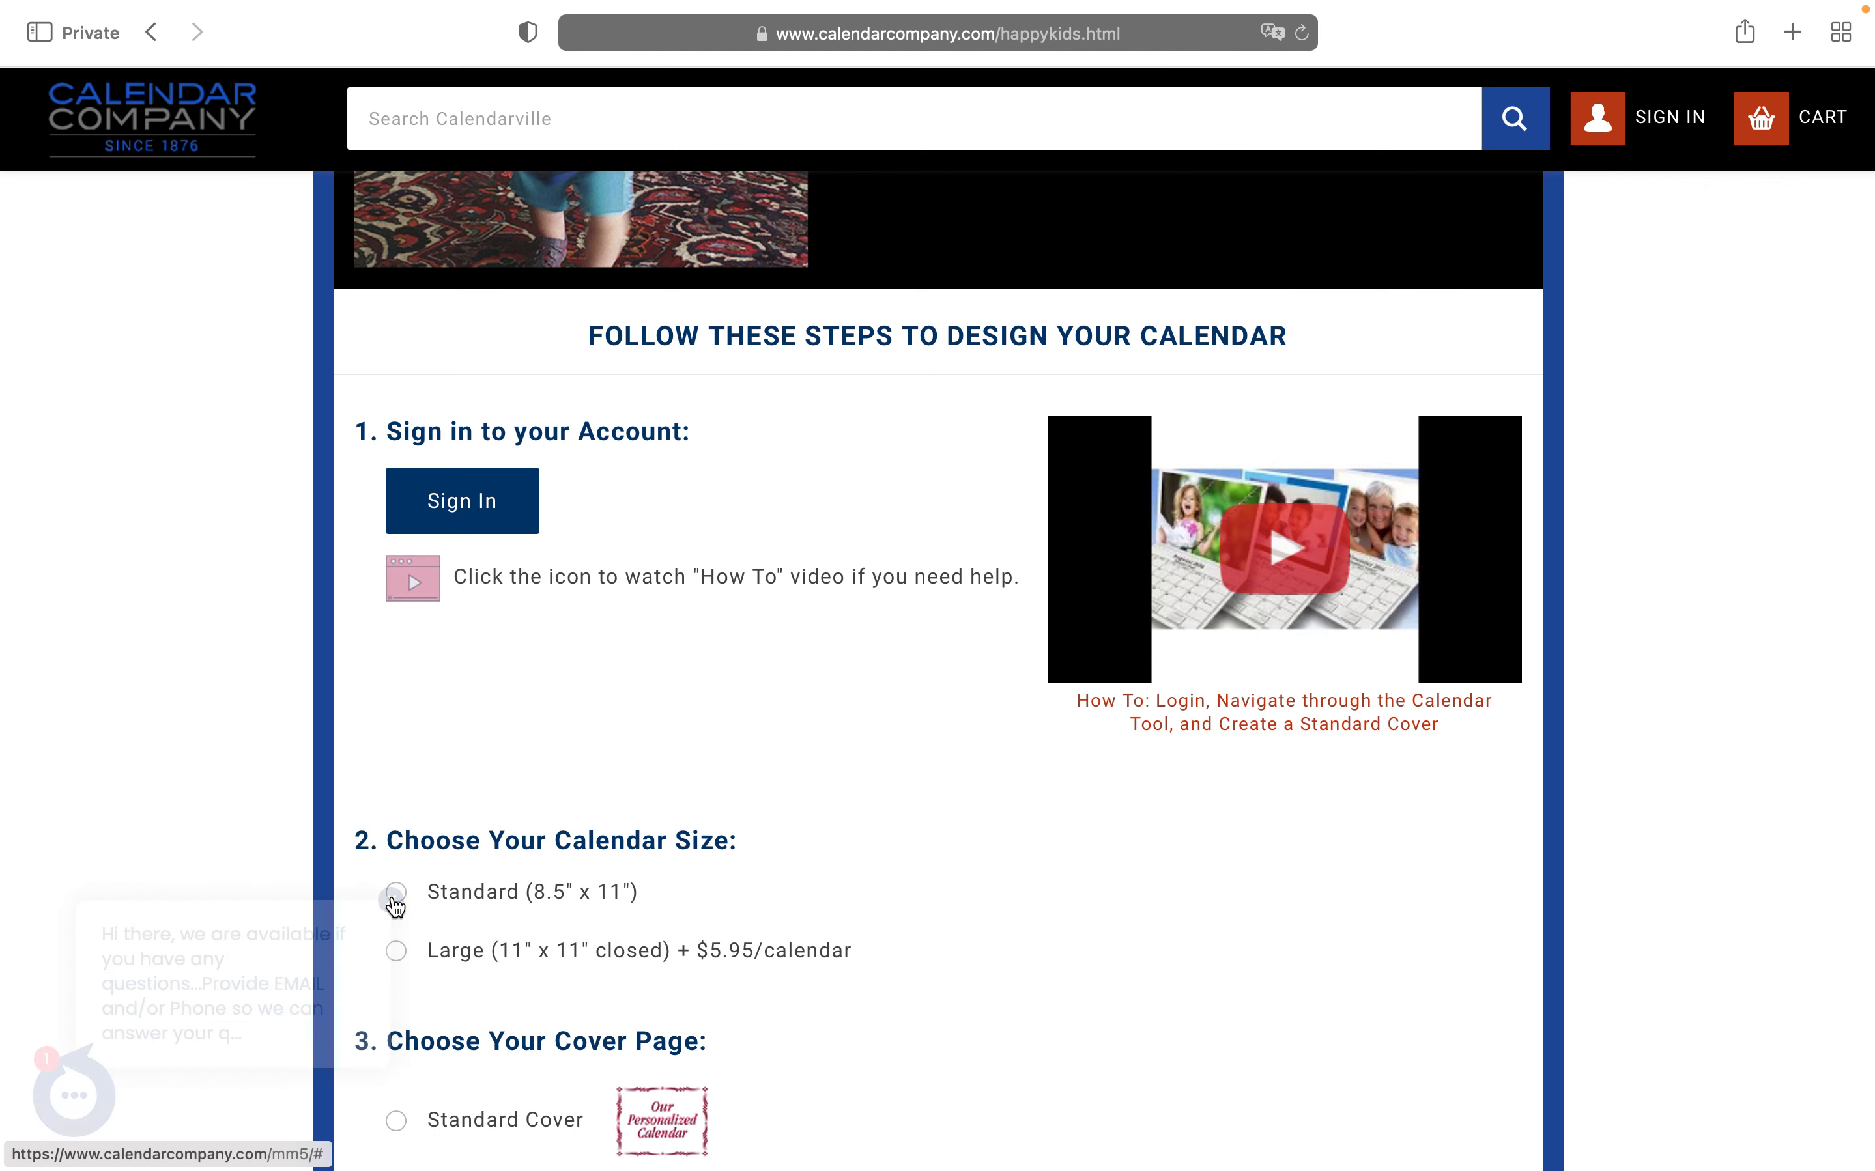
click(487, 504)
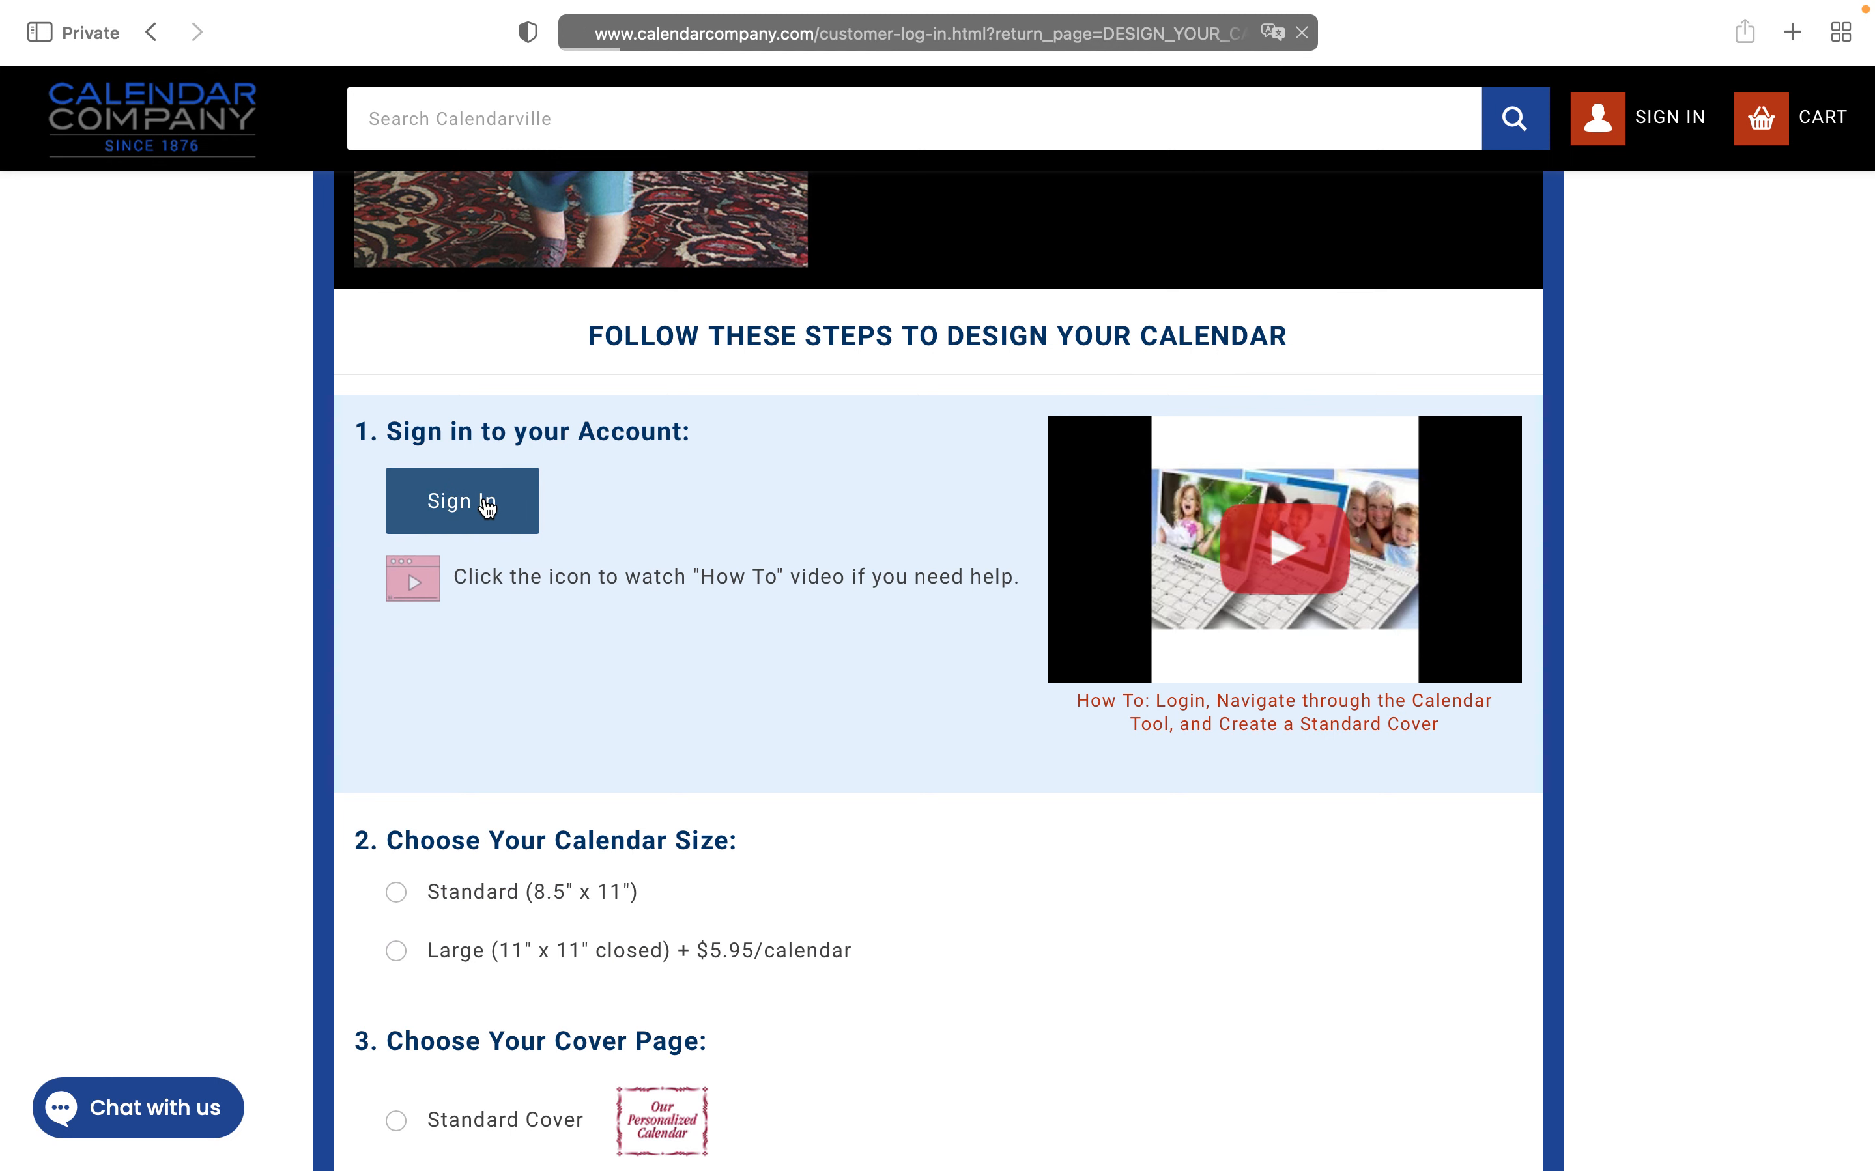
click(428, 630)
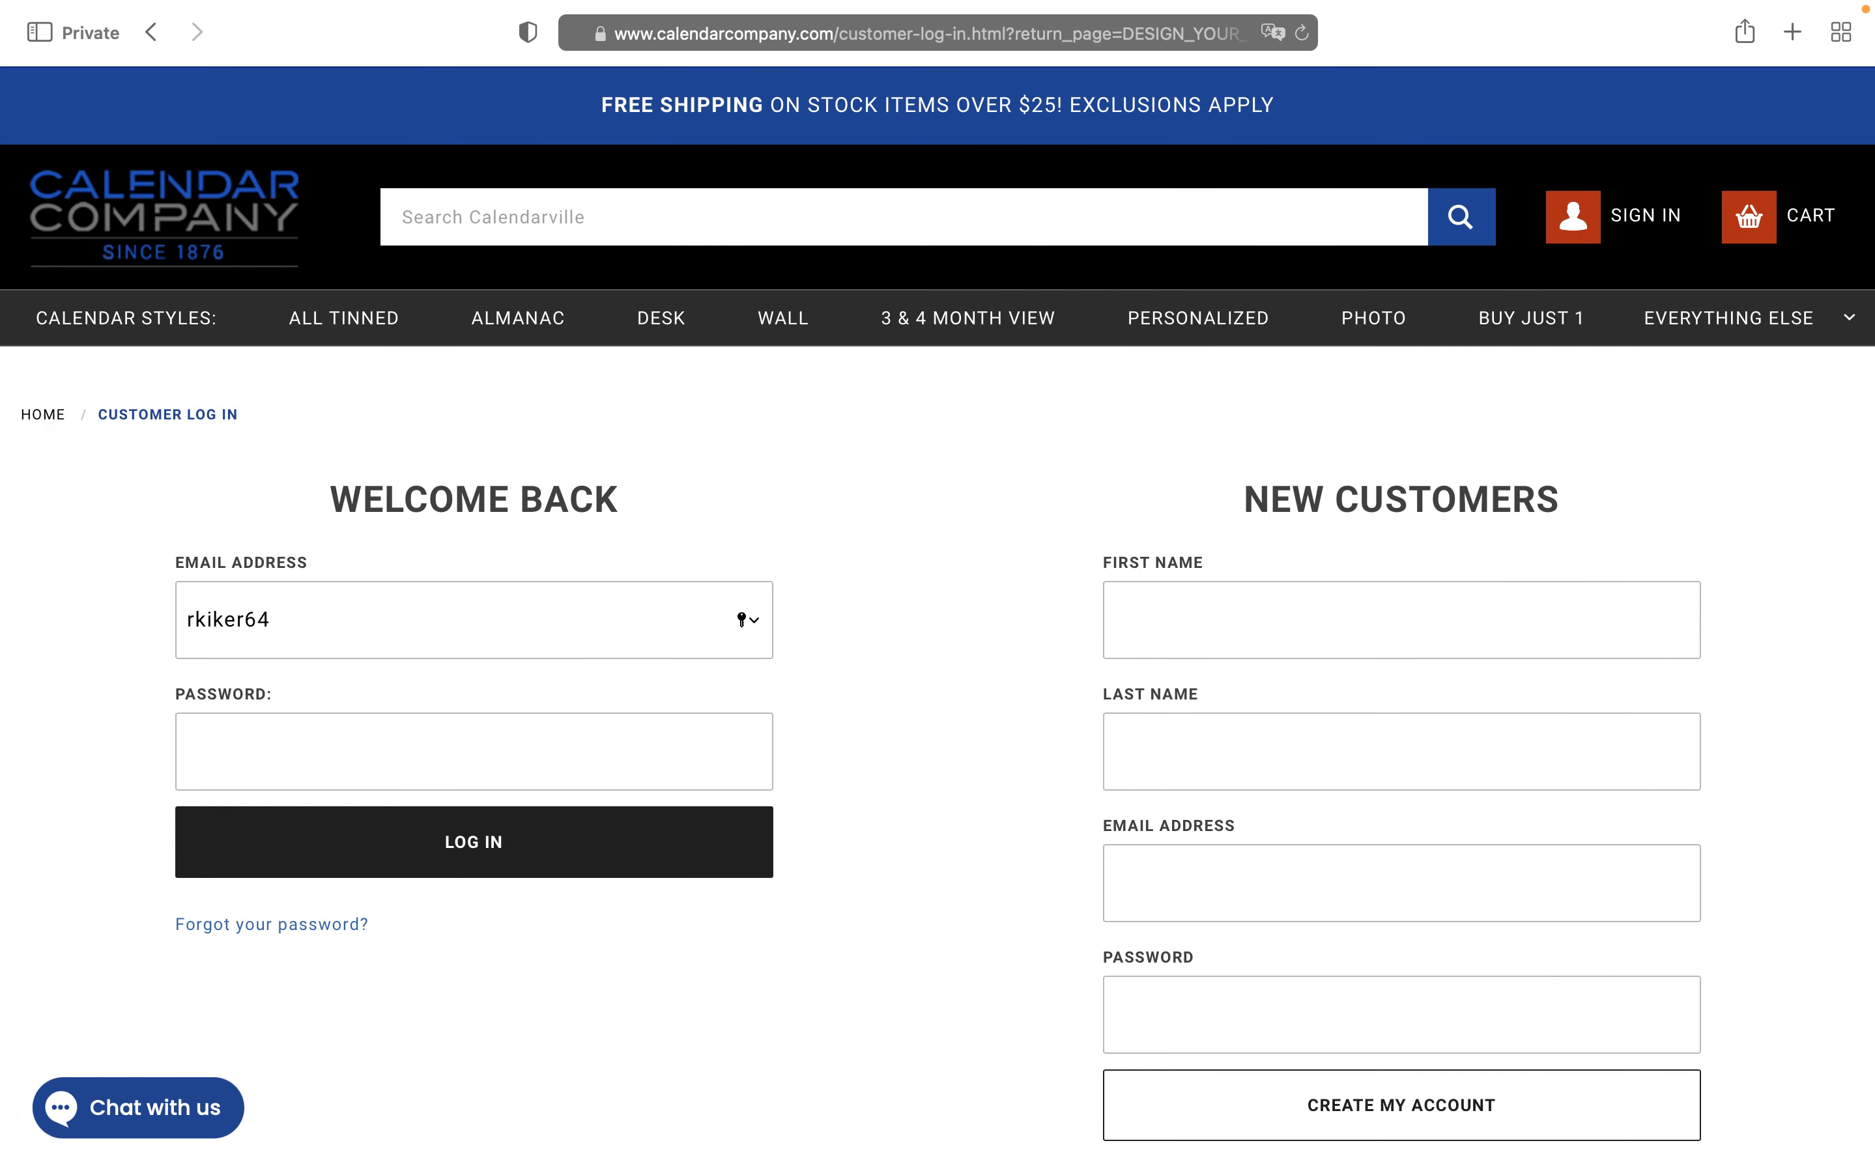
Log in to the customer account with its e-mail address and password
click(232, 751)
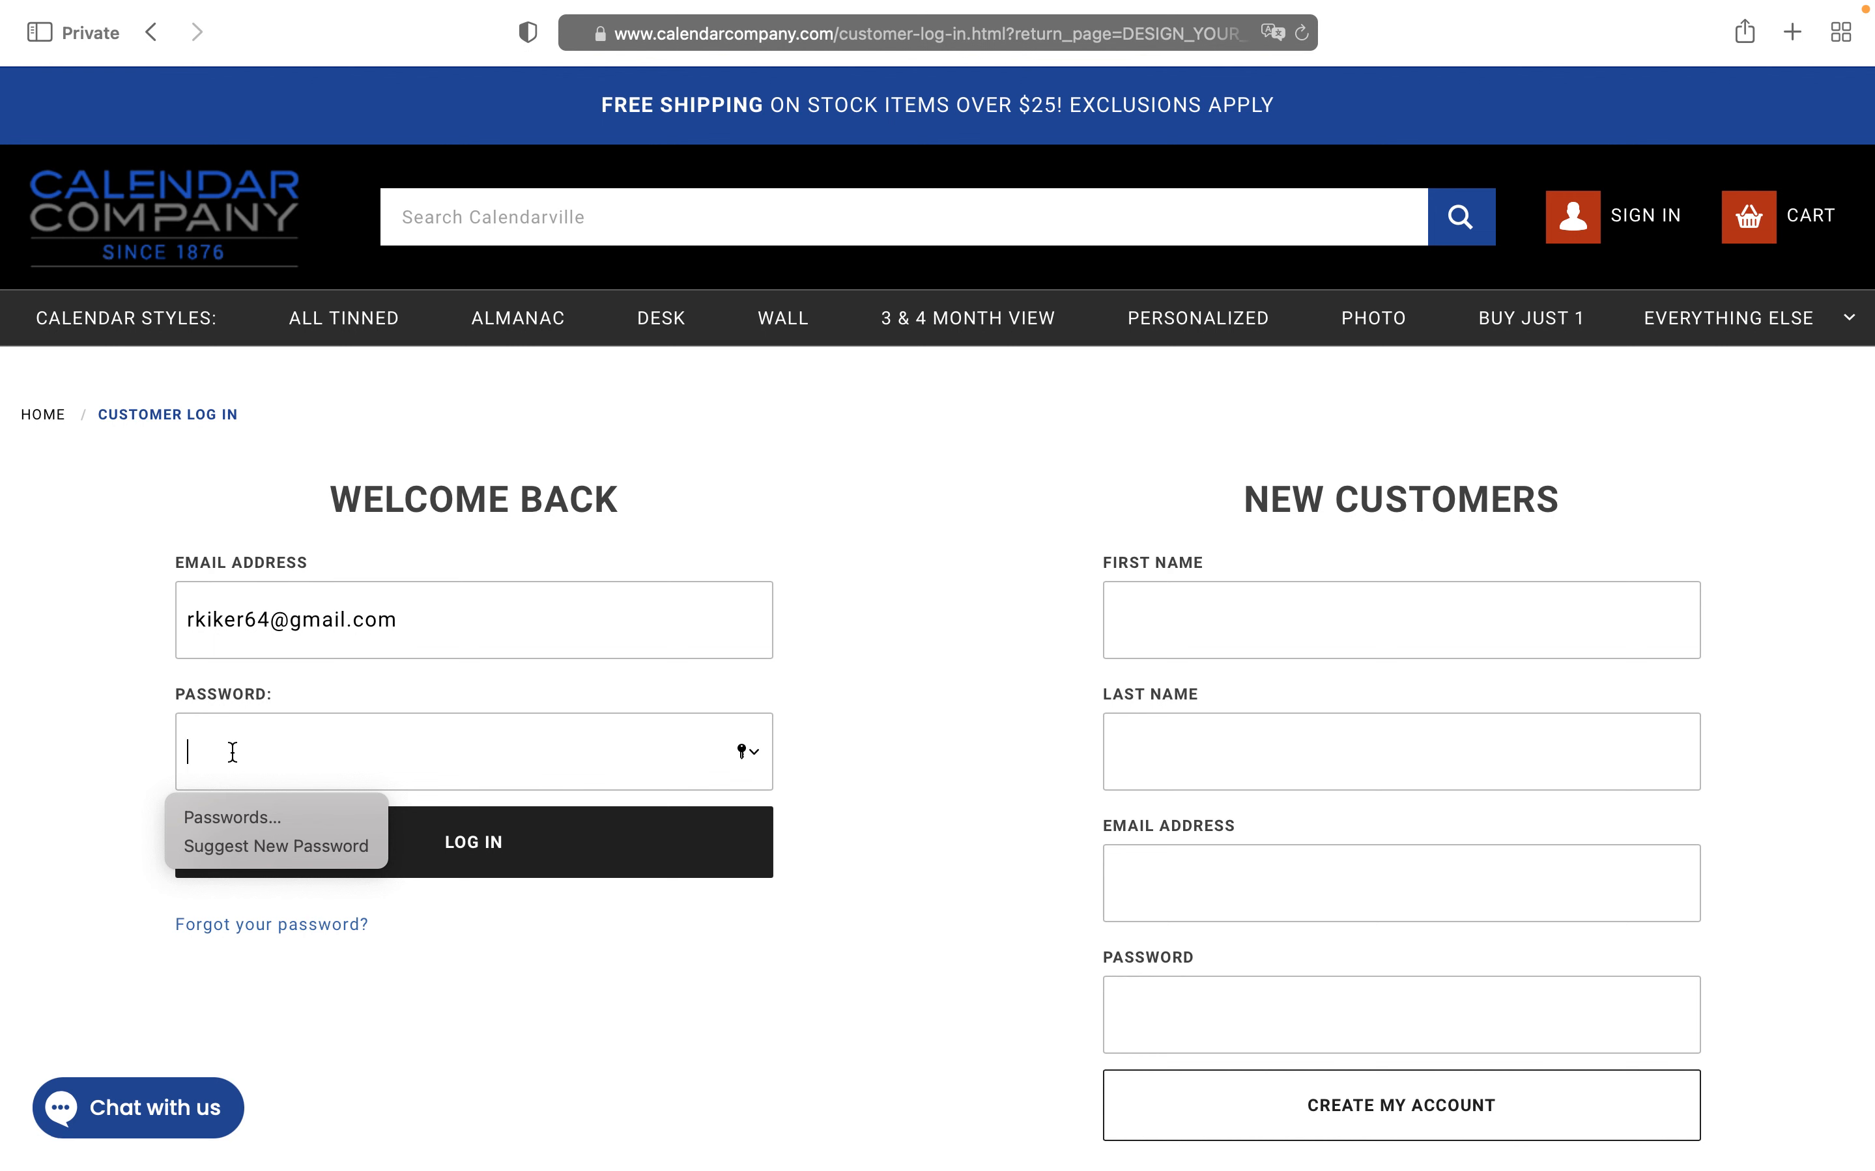
text(•••••••••)
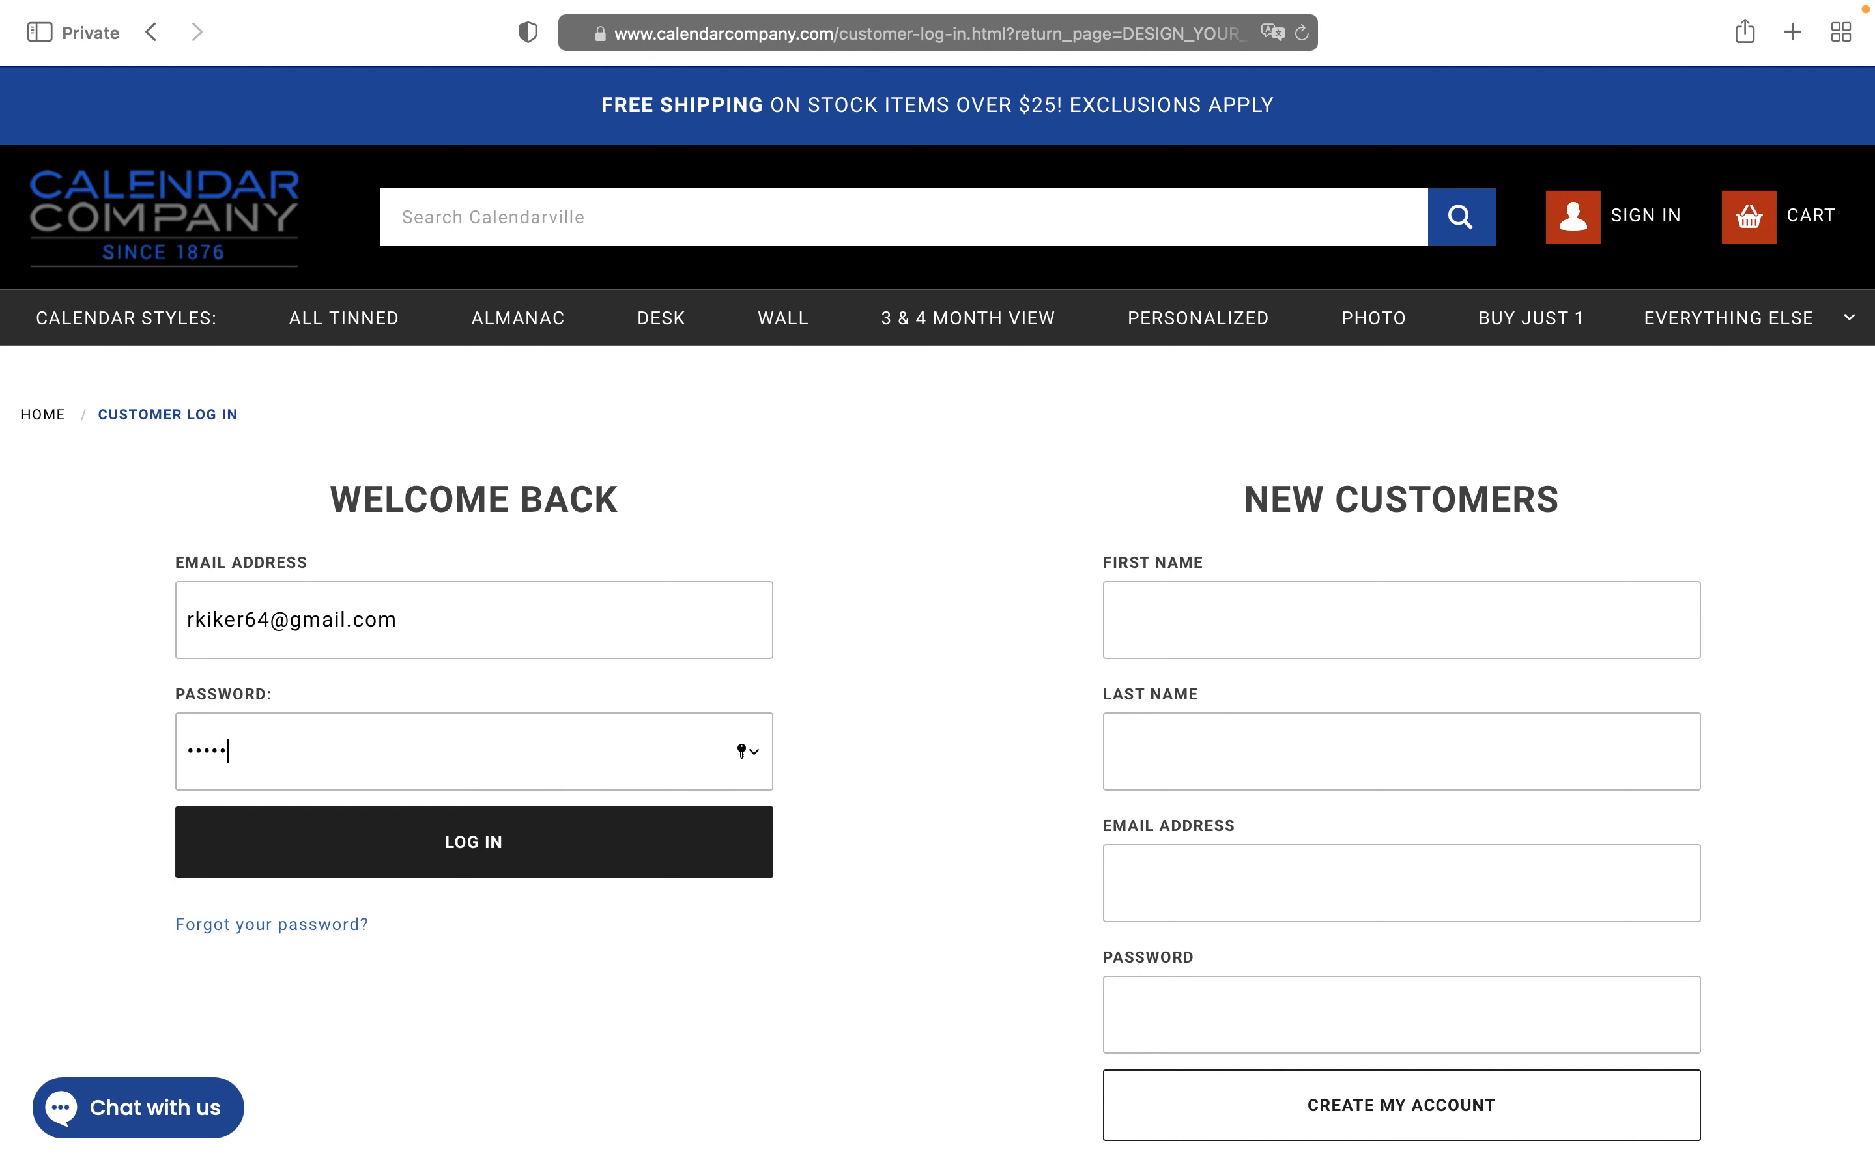
click(470, 865)
Choose Standard 8.5" x 11" size, Standard Cover and no monthly titles, then start designing
scroll(470, 865, down, 8)
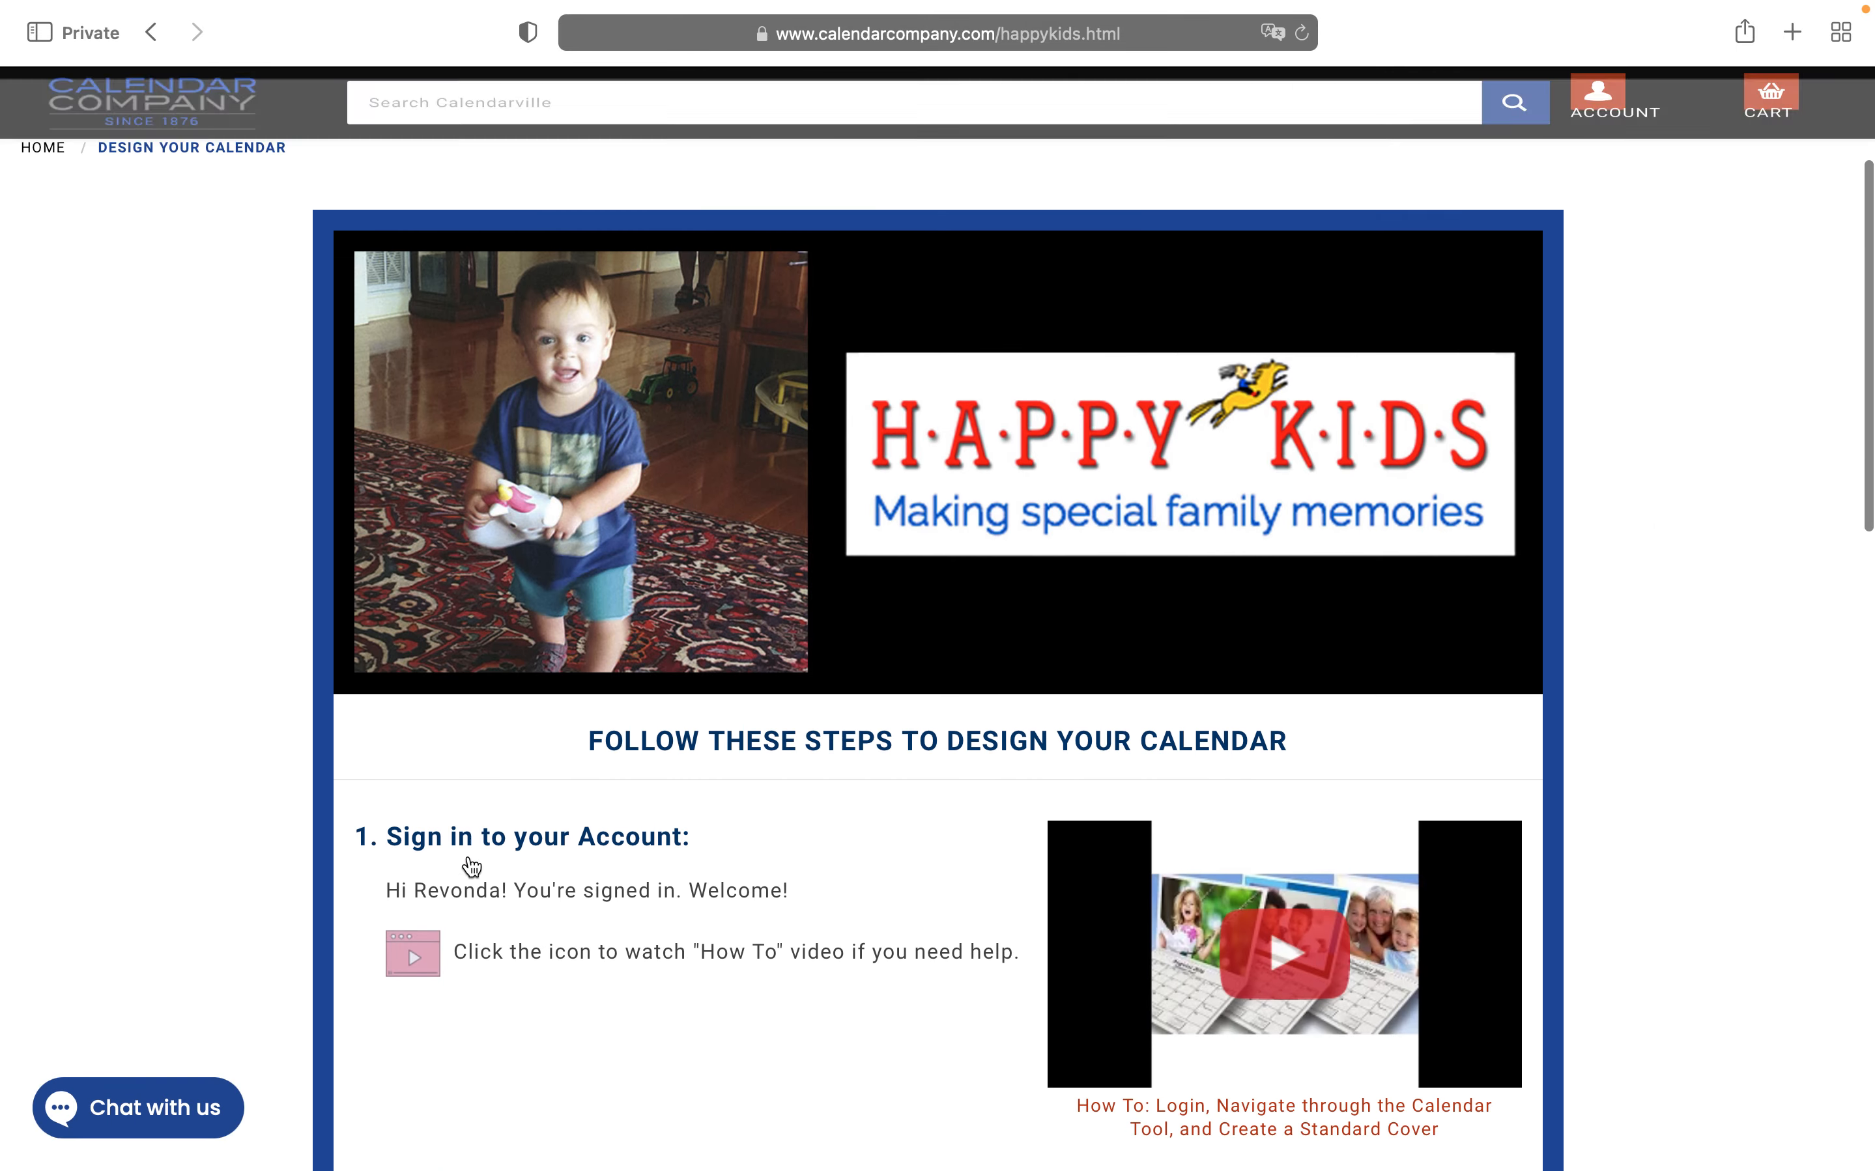
scroll(470, 865, down, 3)
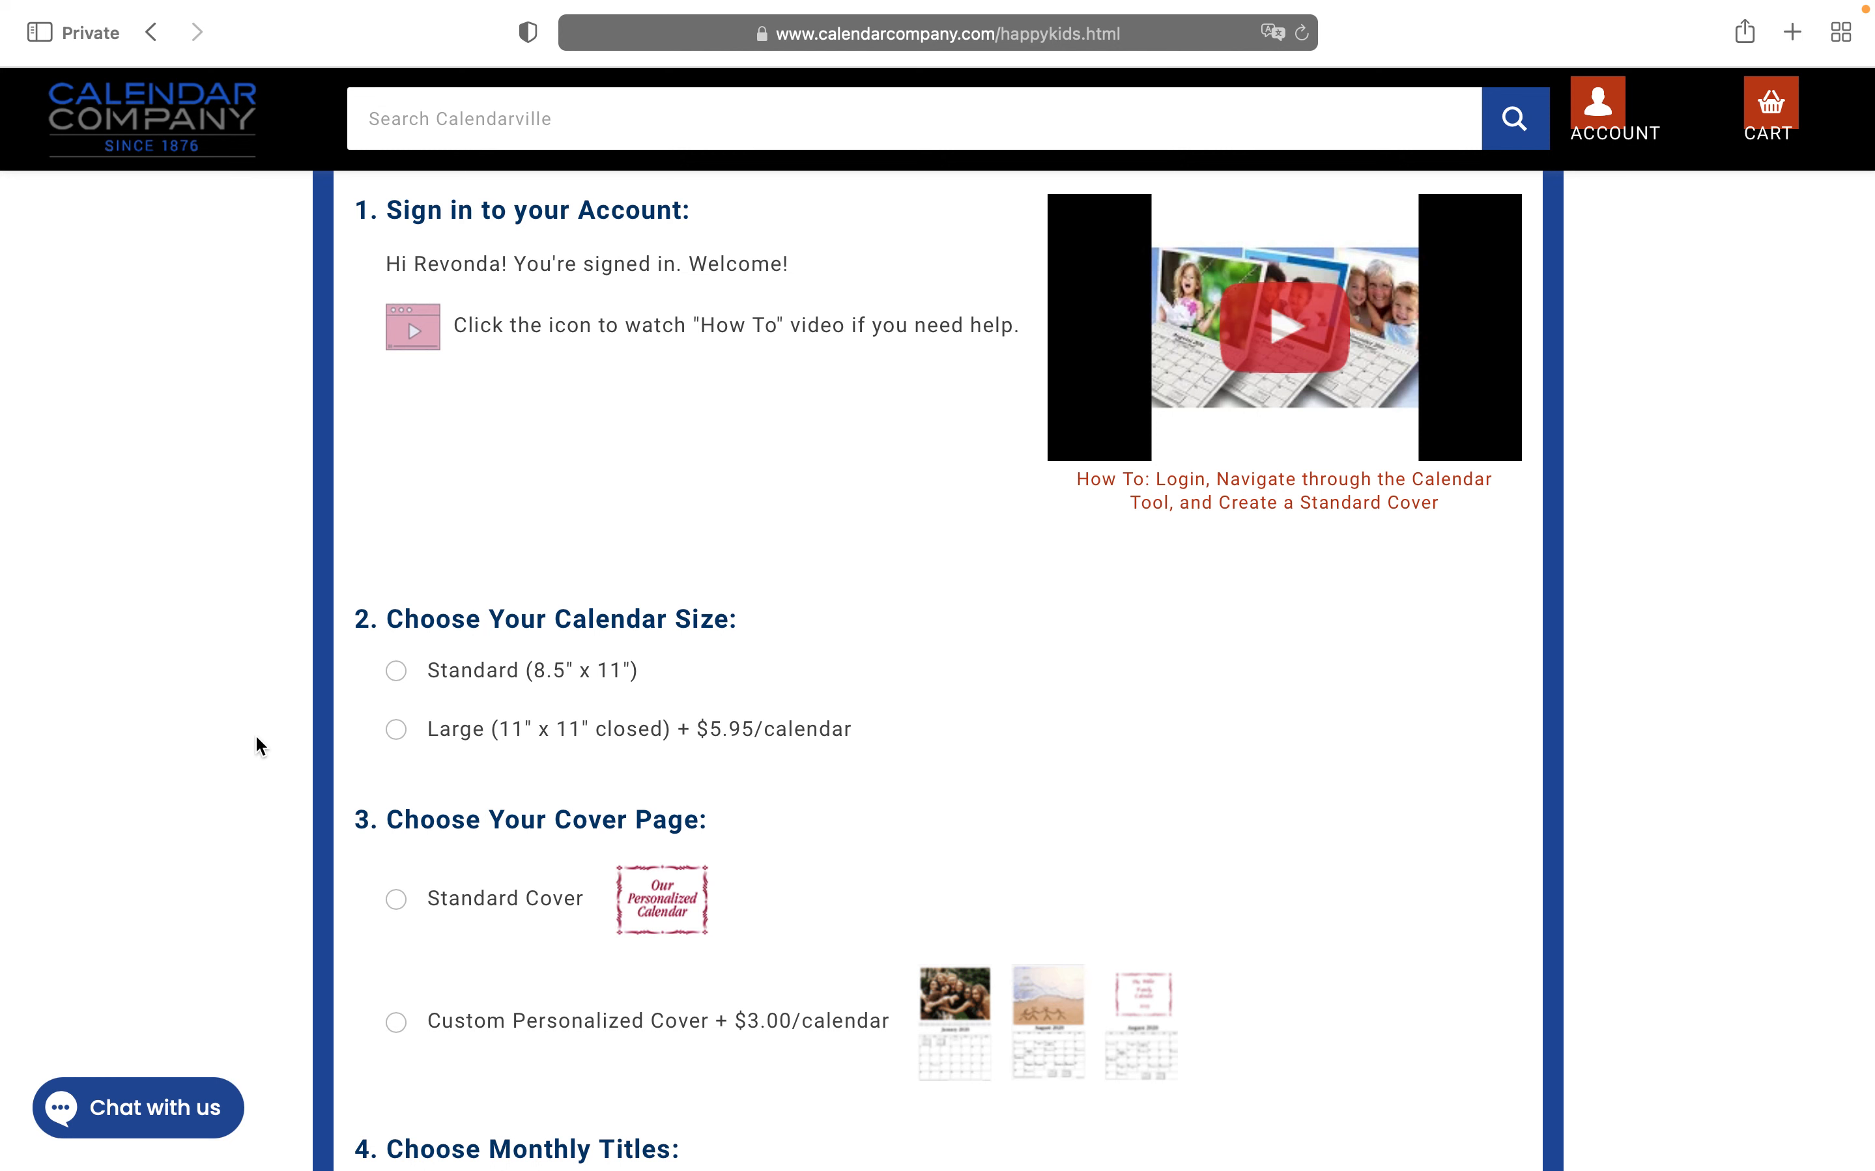
click(397, 672)
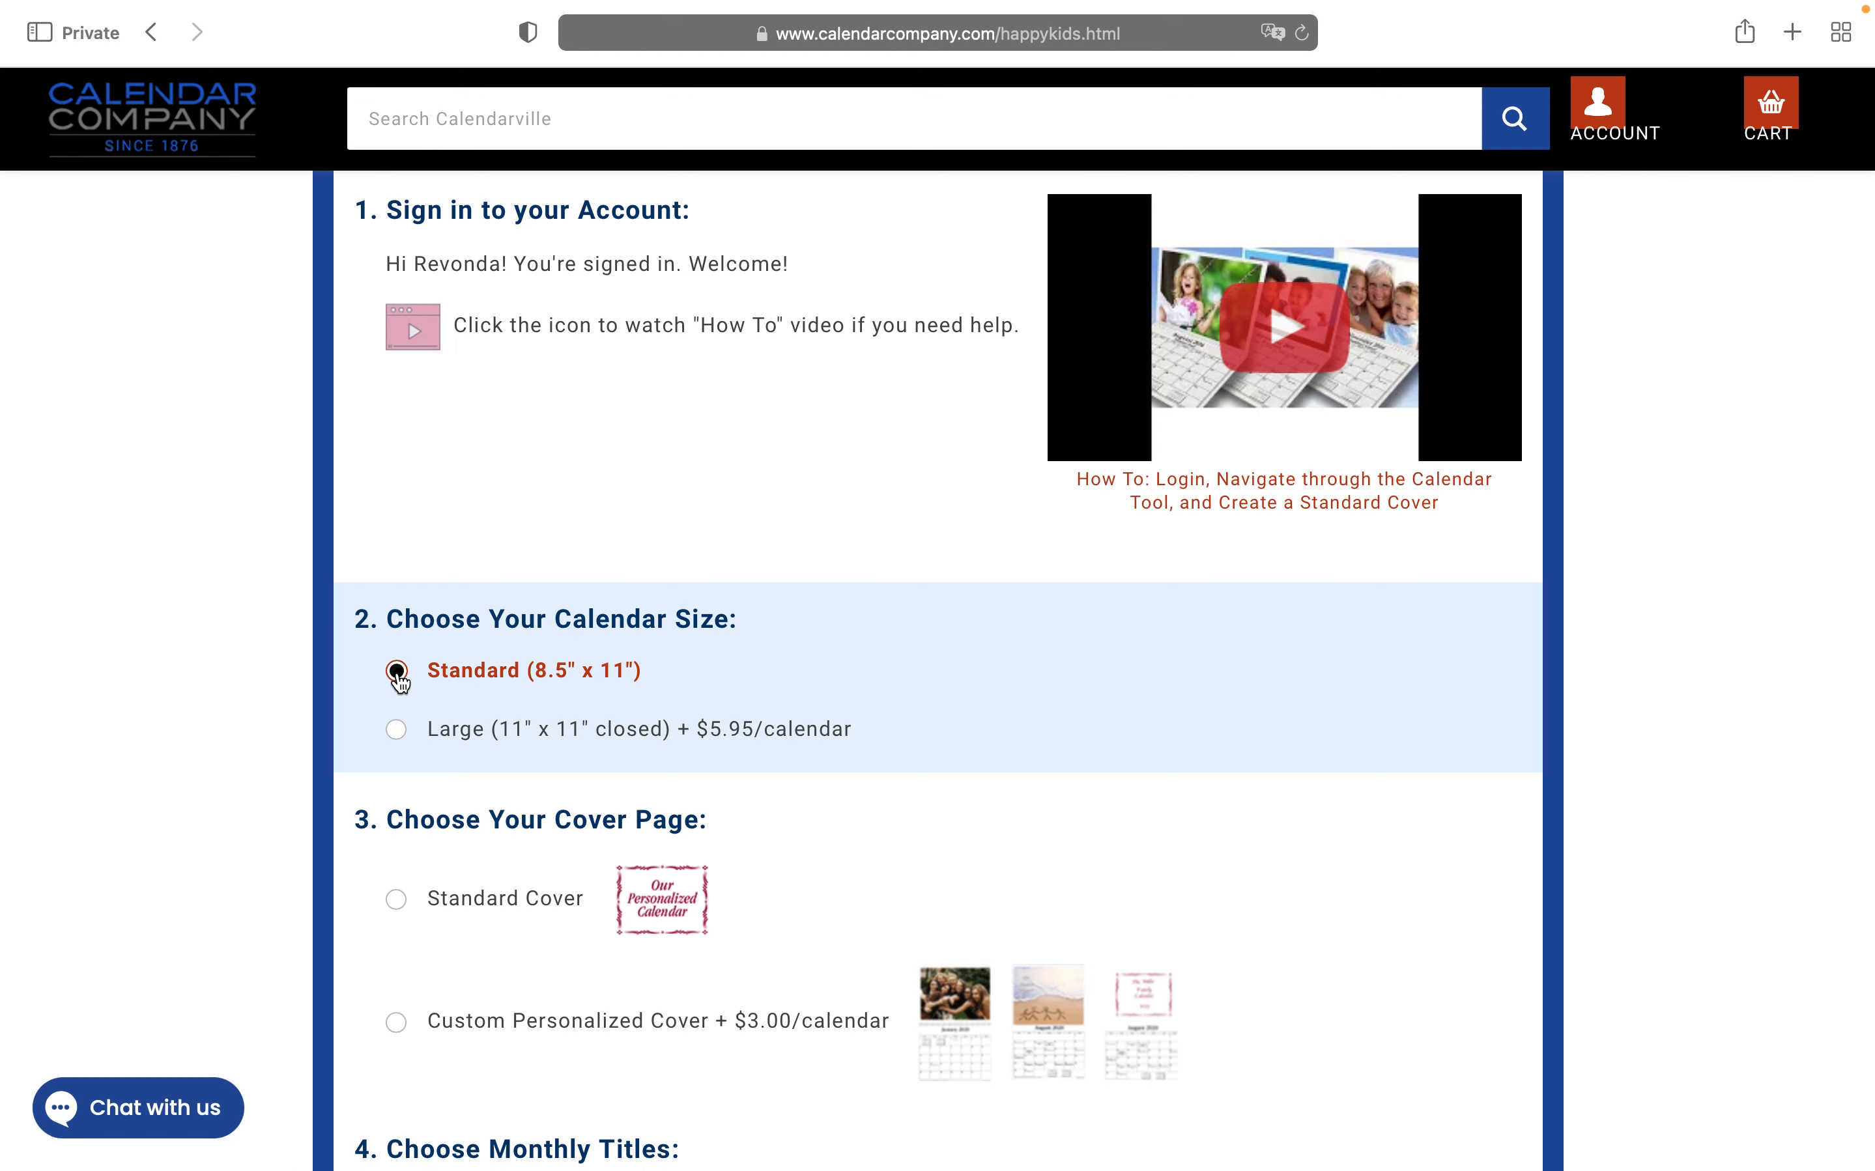
scroll(398, 679, down, 5)
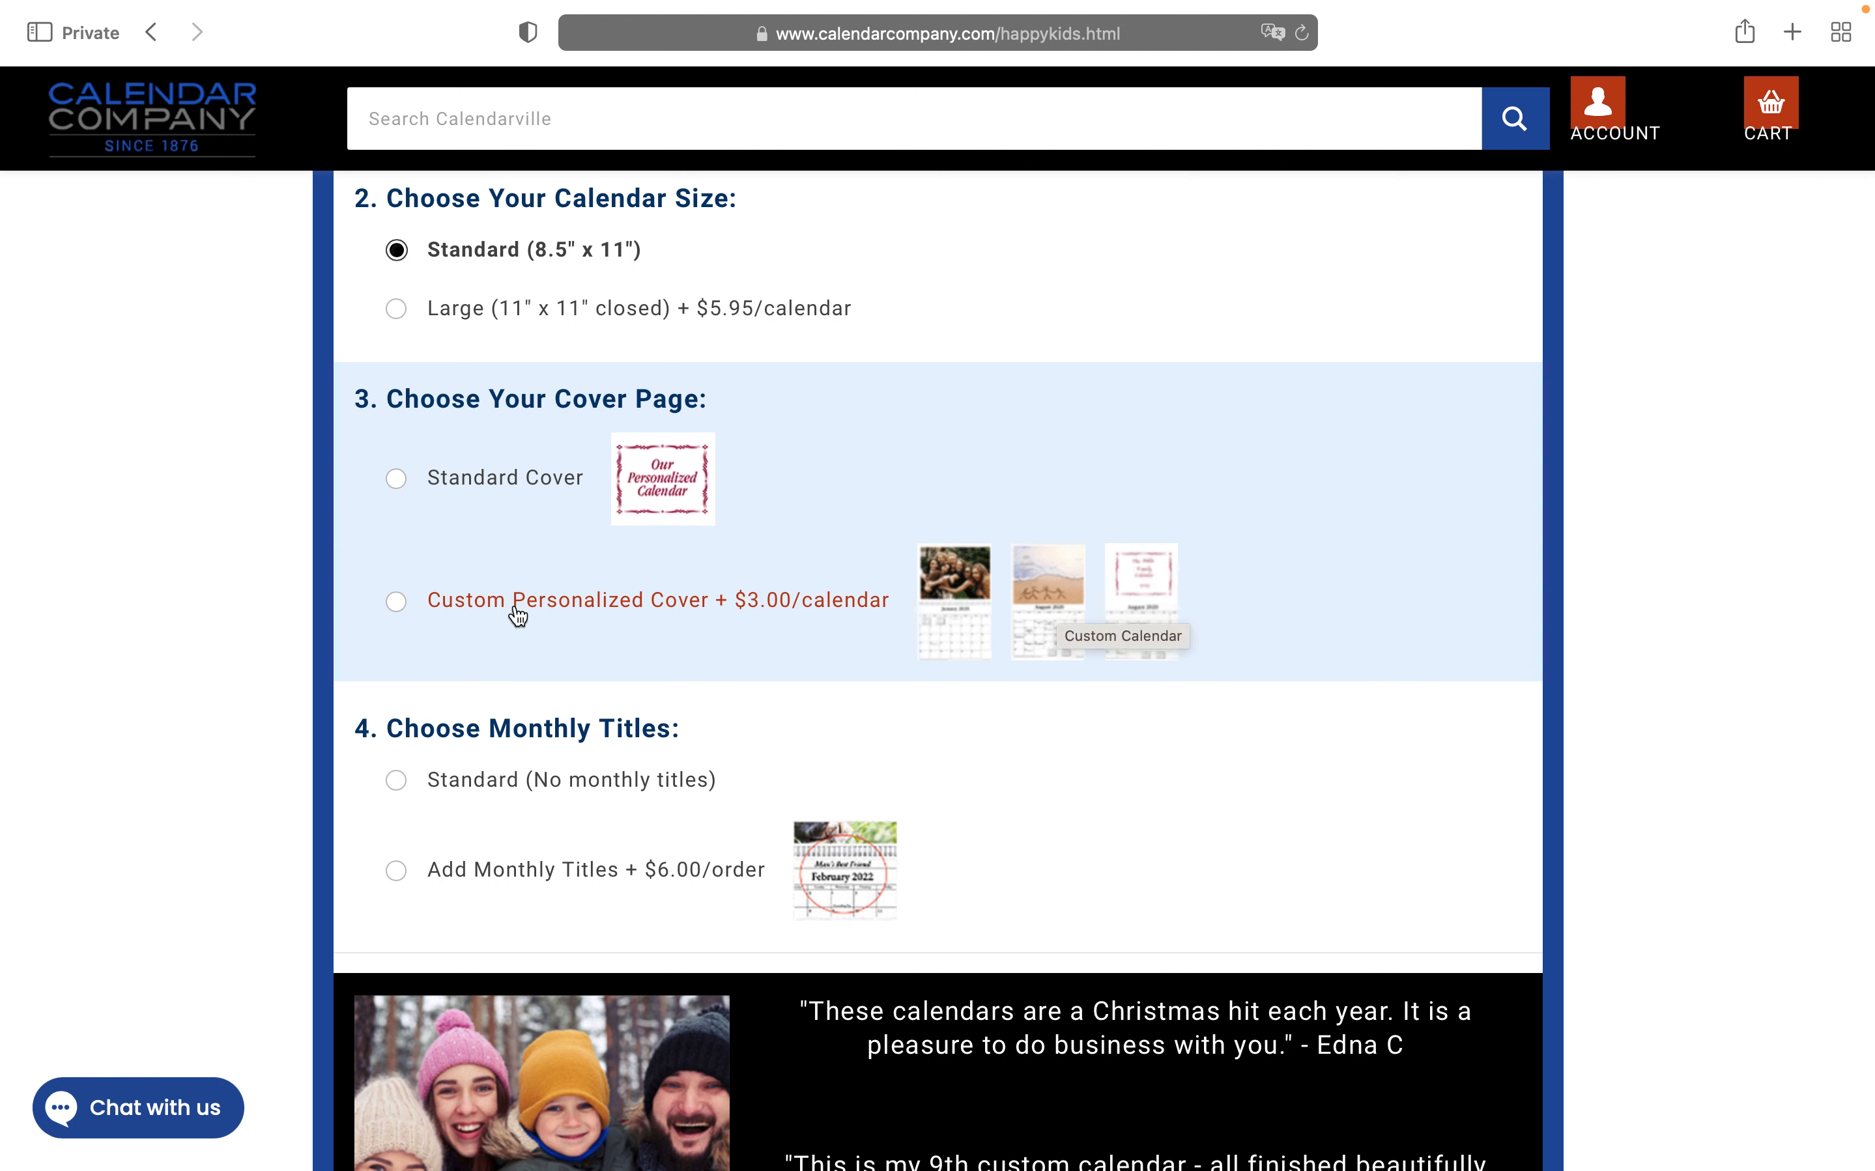
click(398, 482)
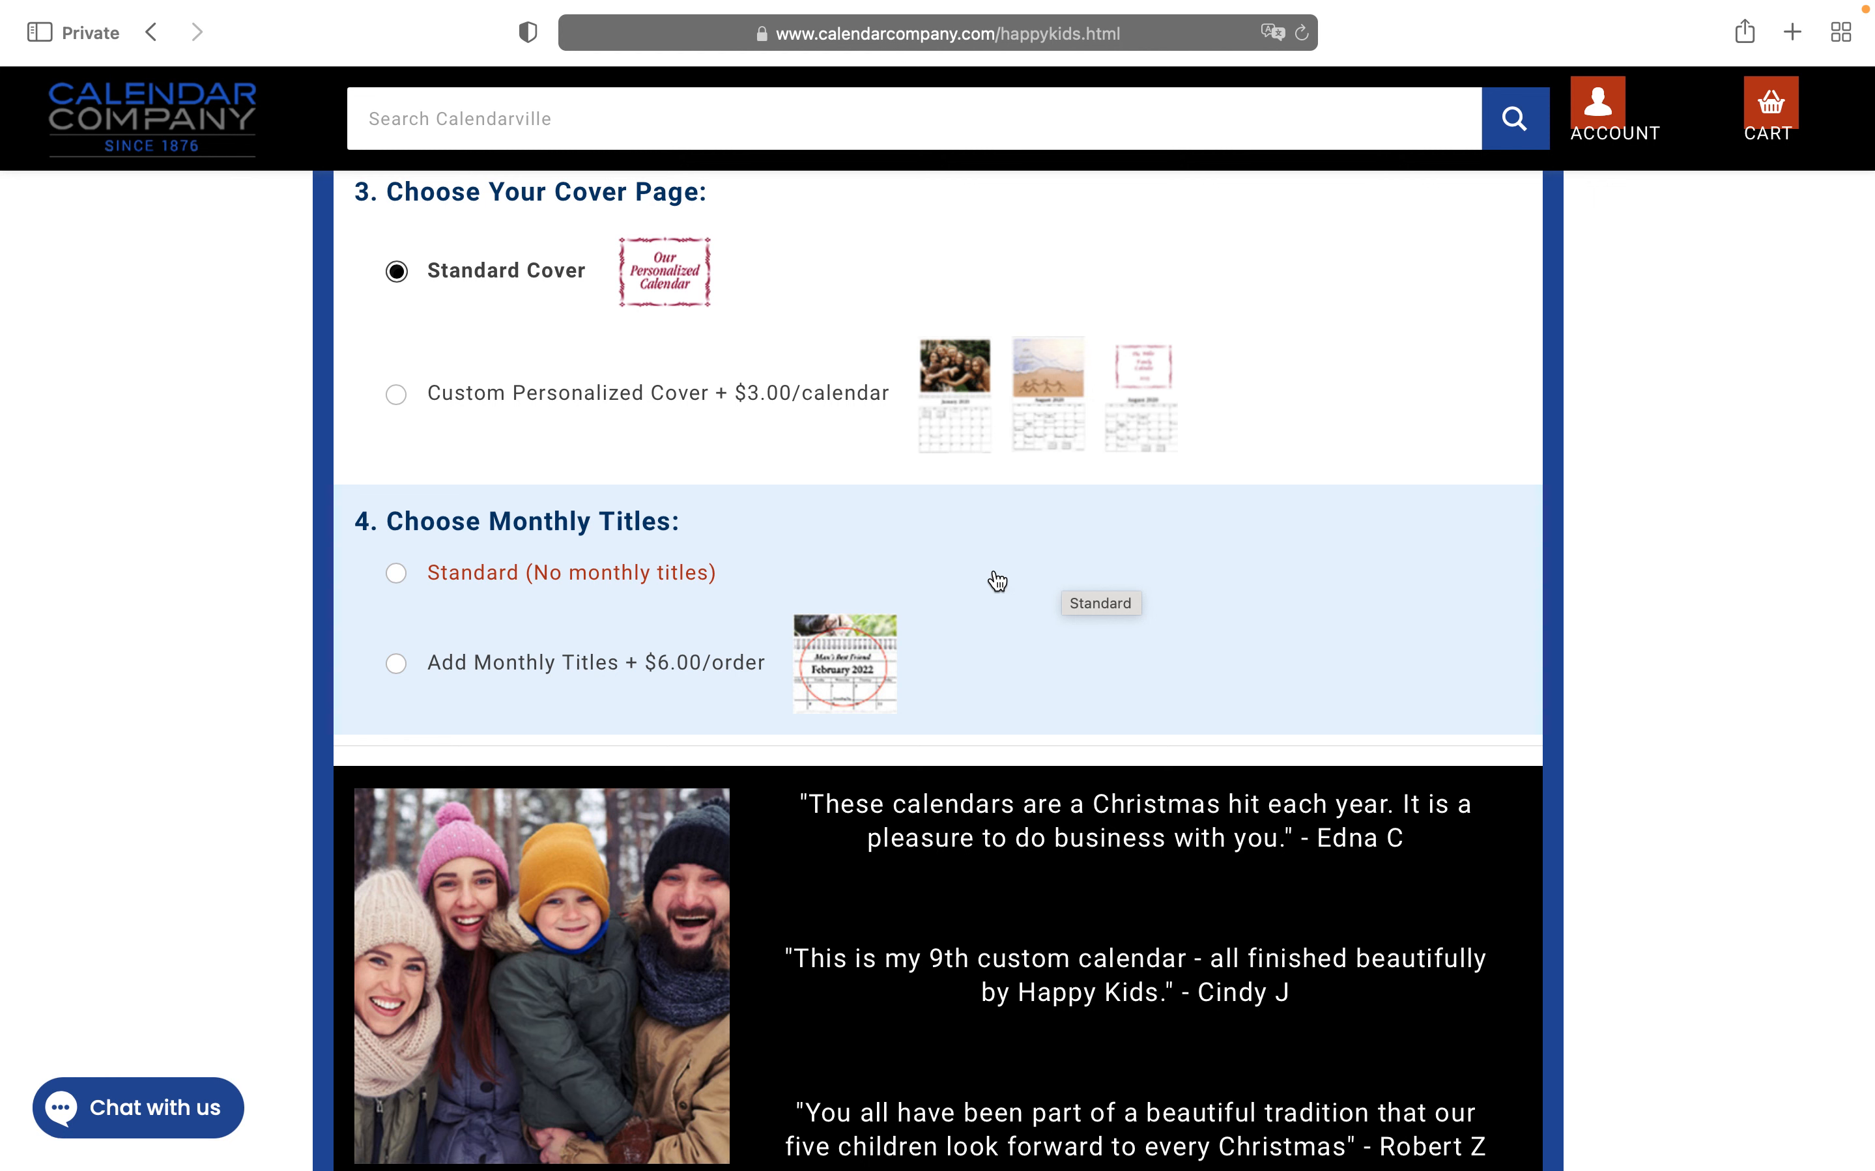
click(397, 574)
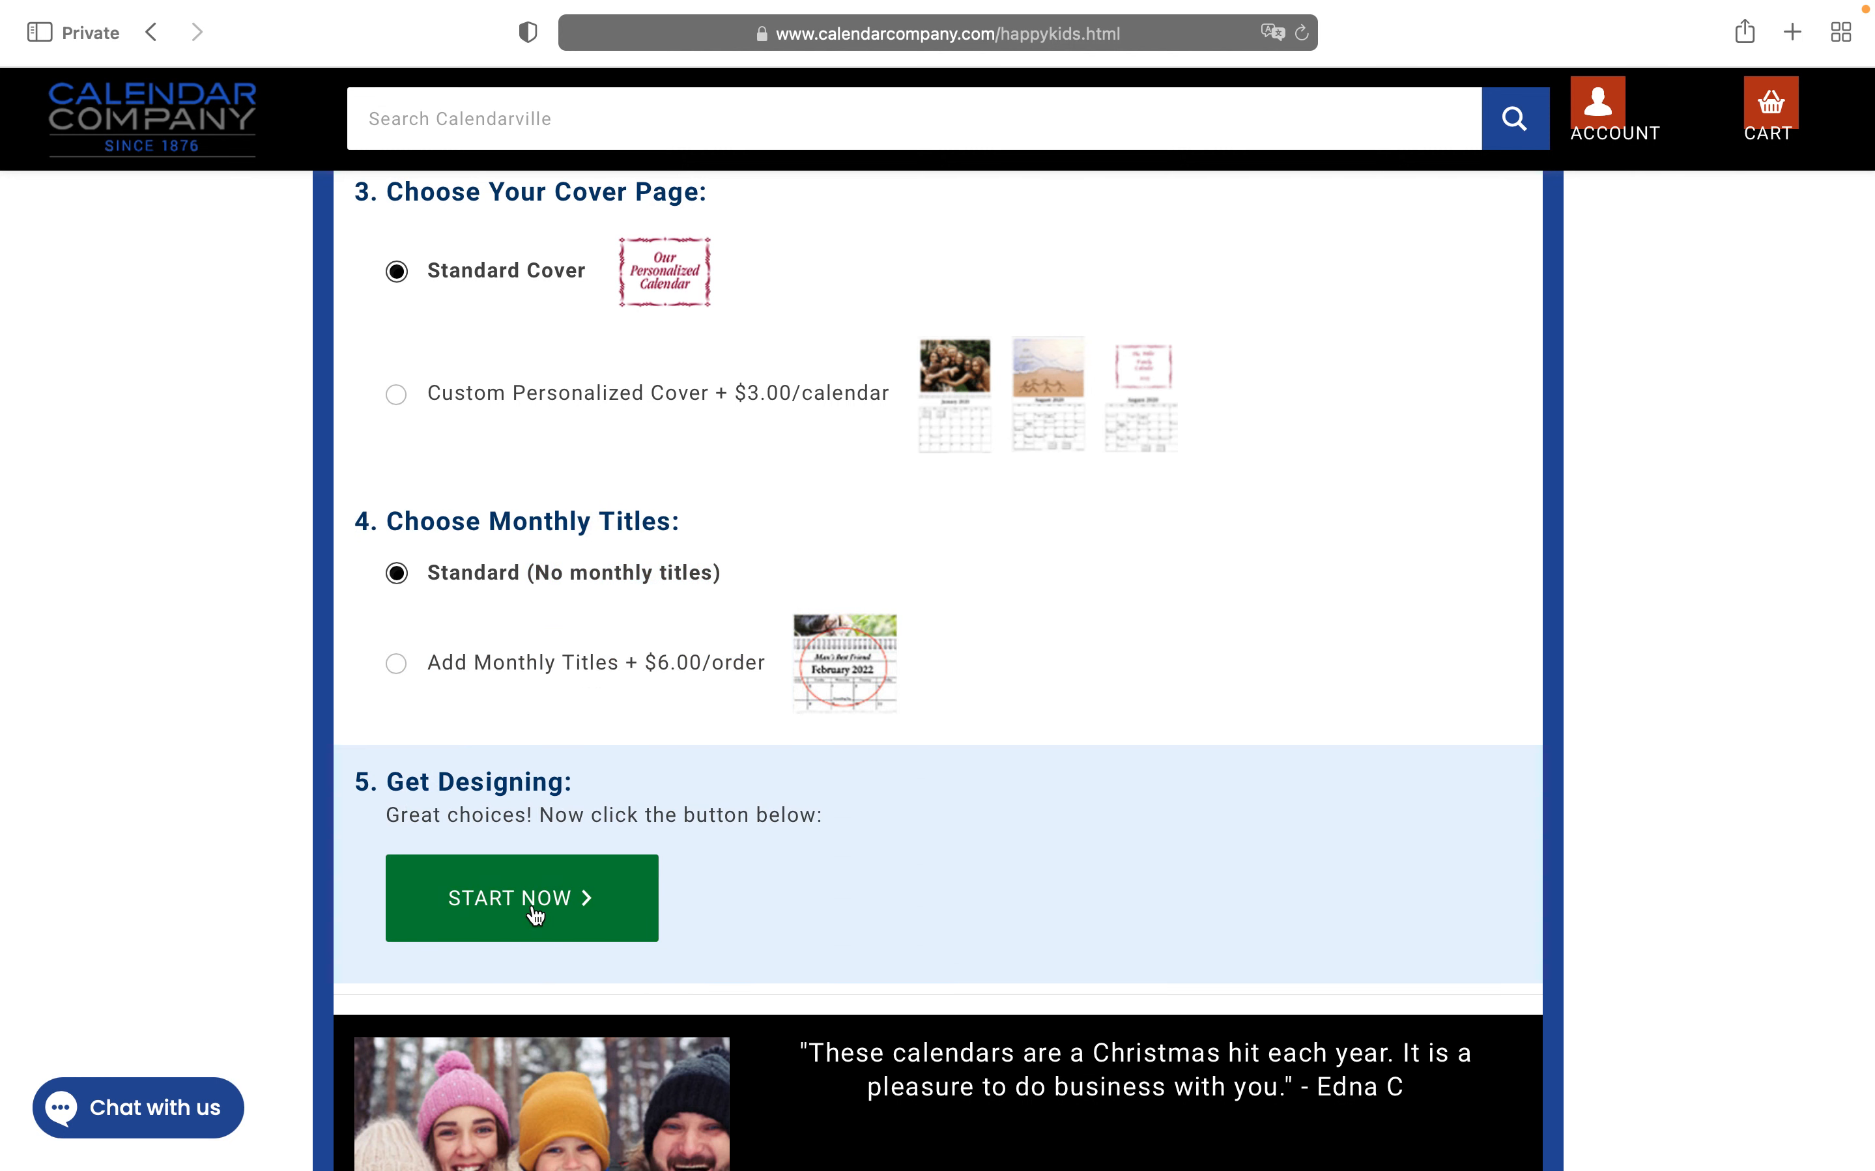
click(534, 916)
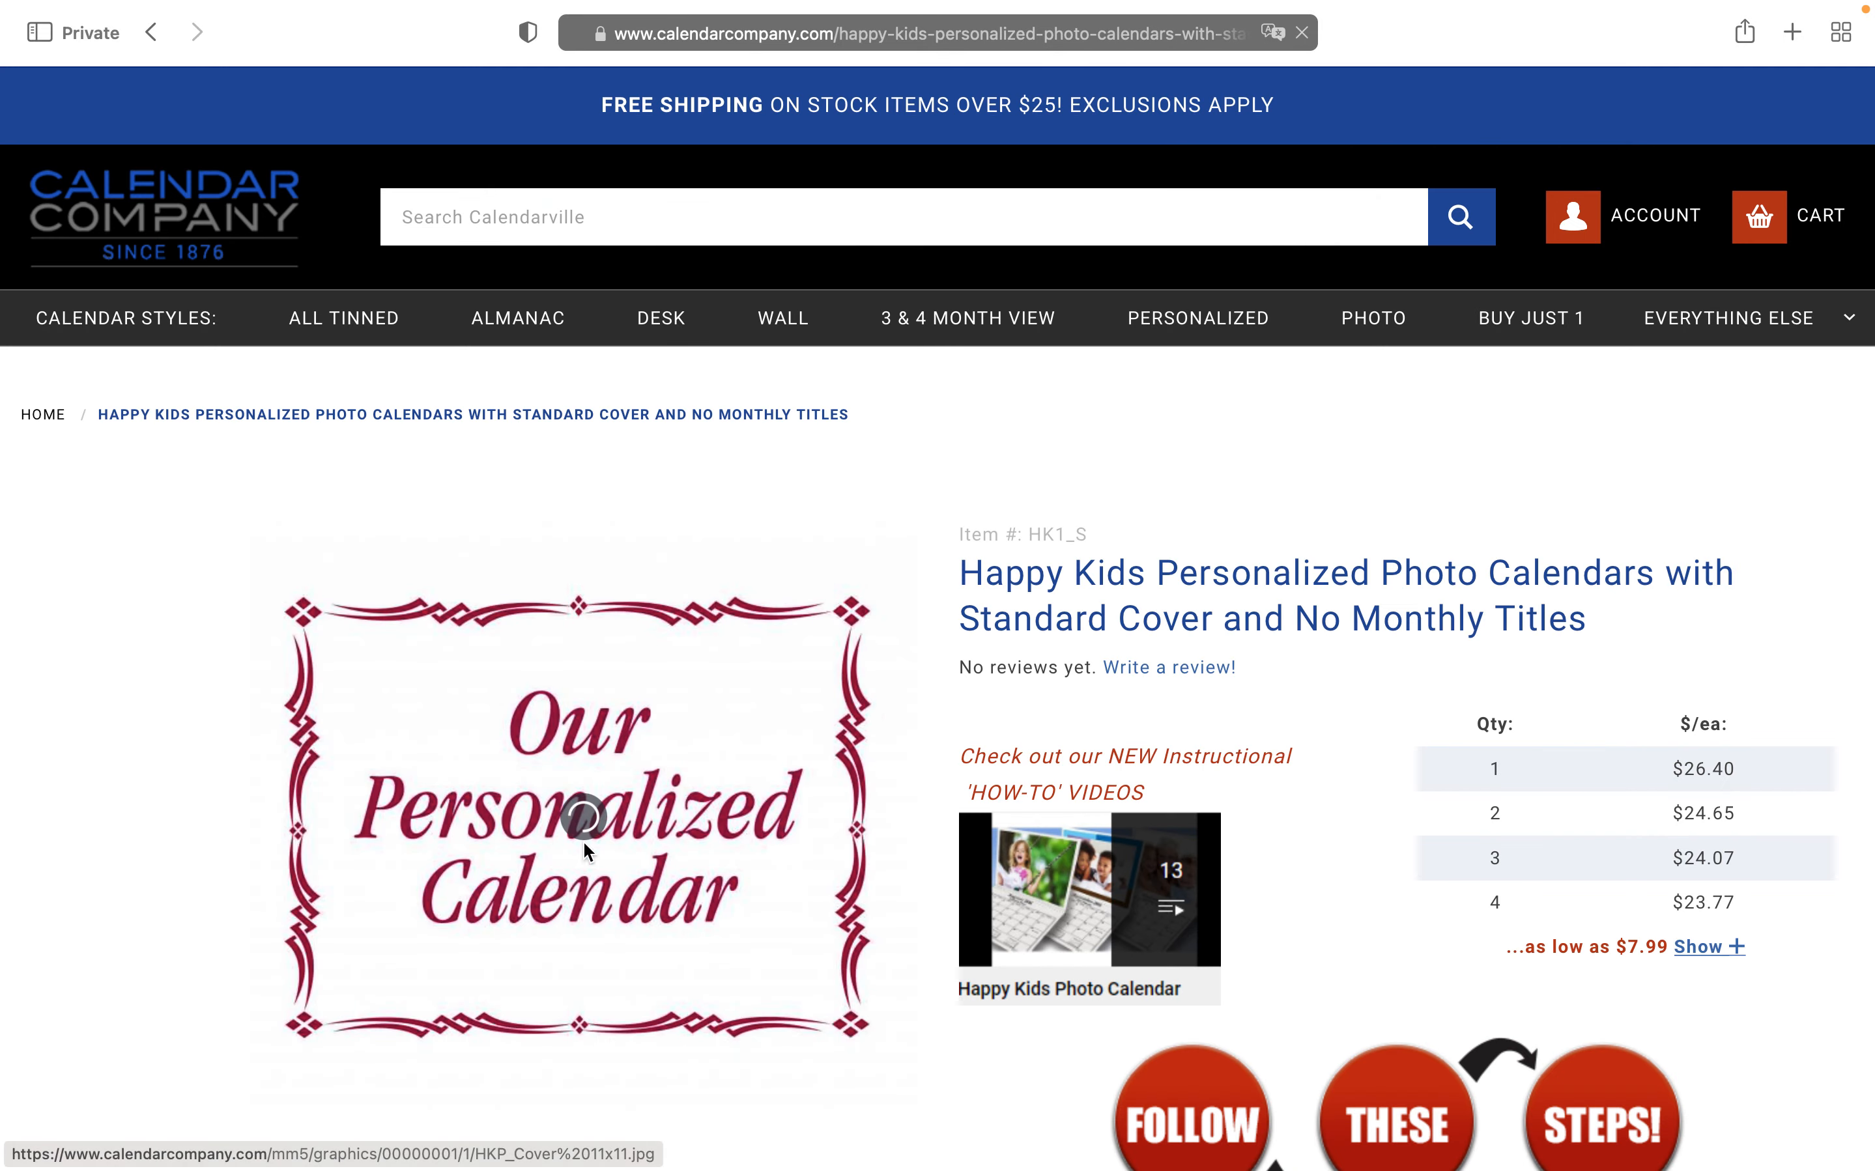
Open the HK1_Standard calendar with the Design it online option
scroll(742, 916, down, 3)
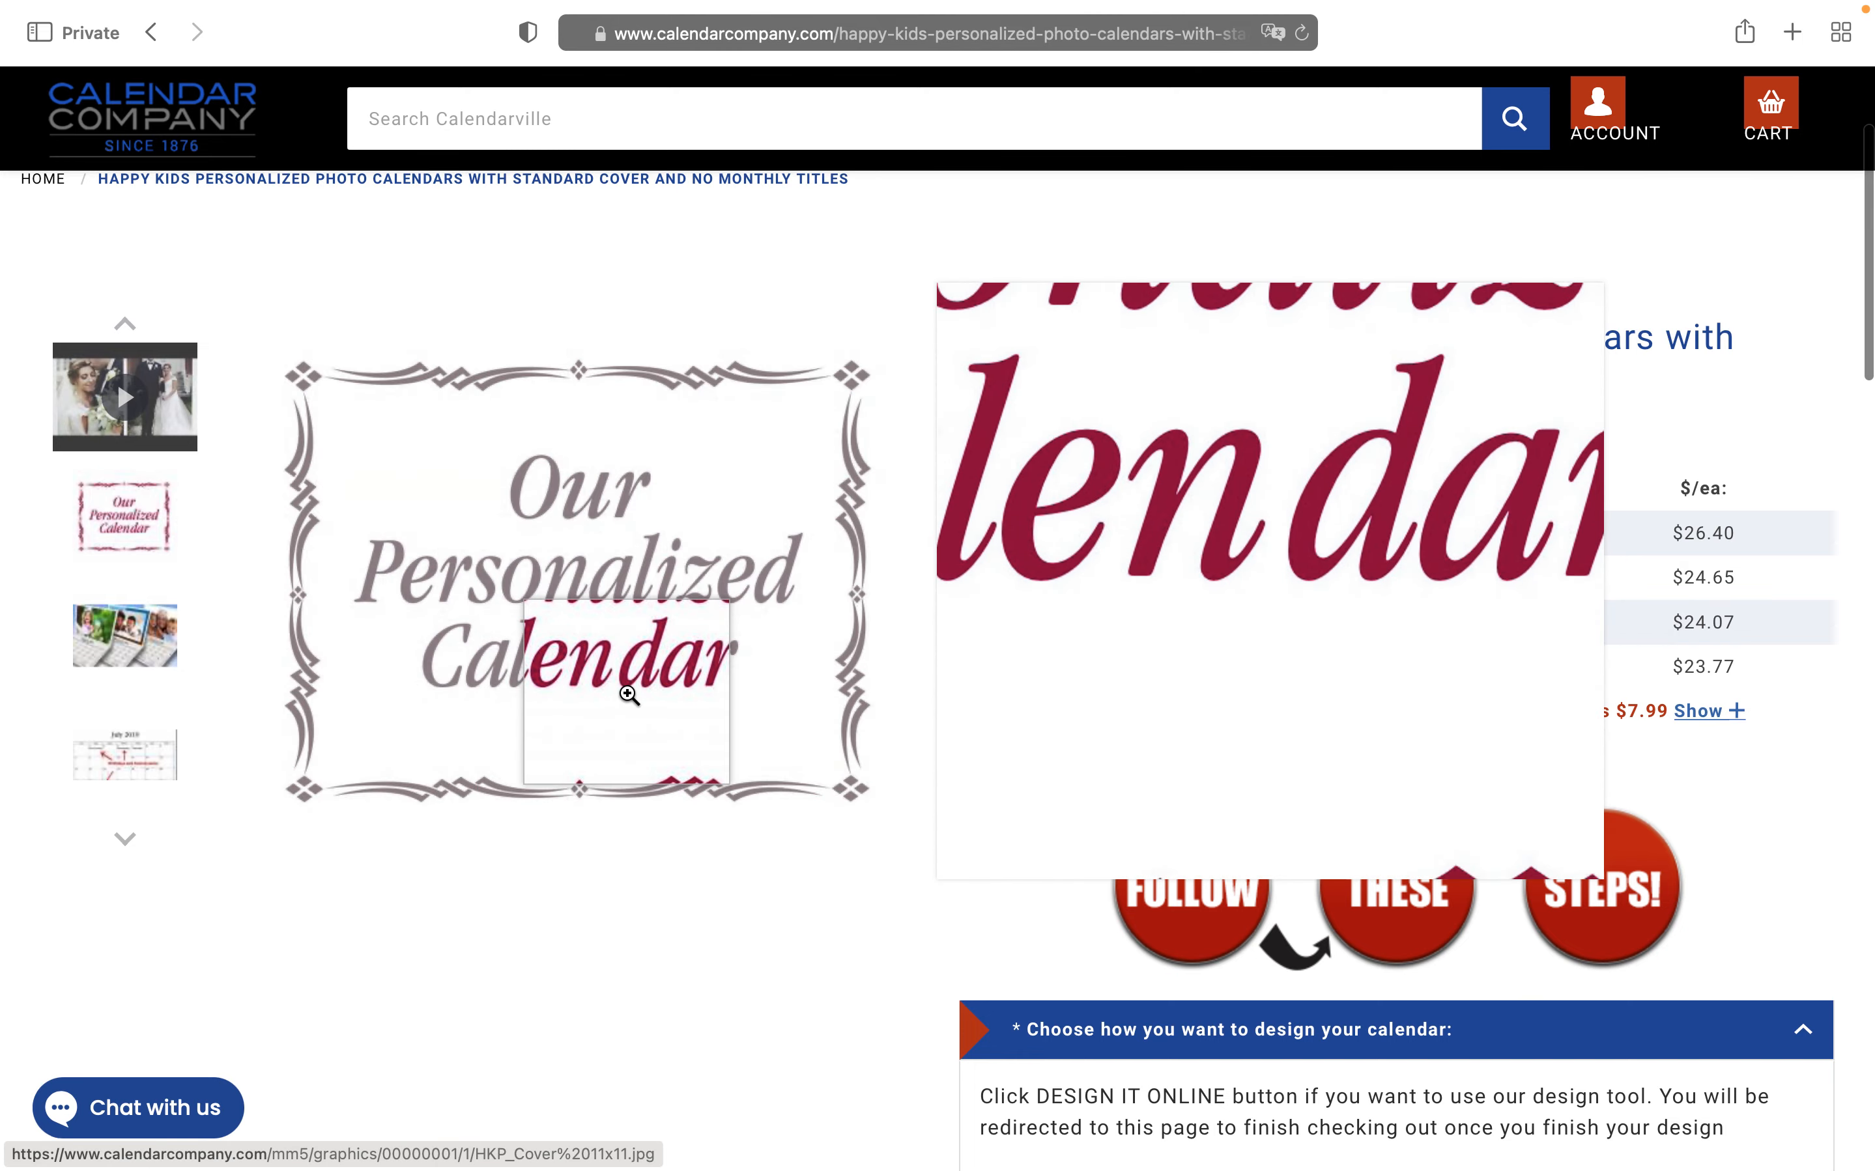
scroll(650, 935, down, 2)
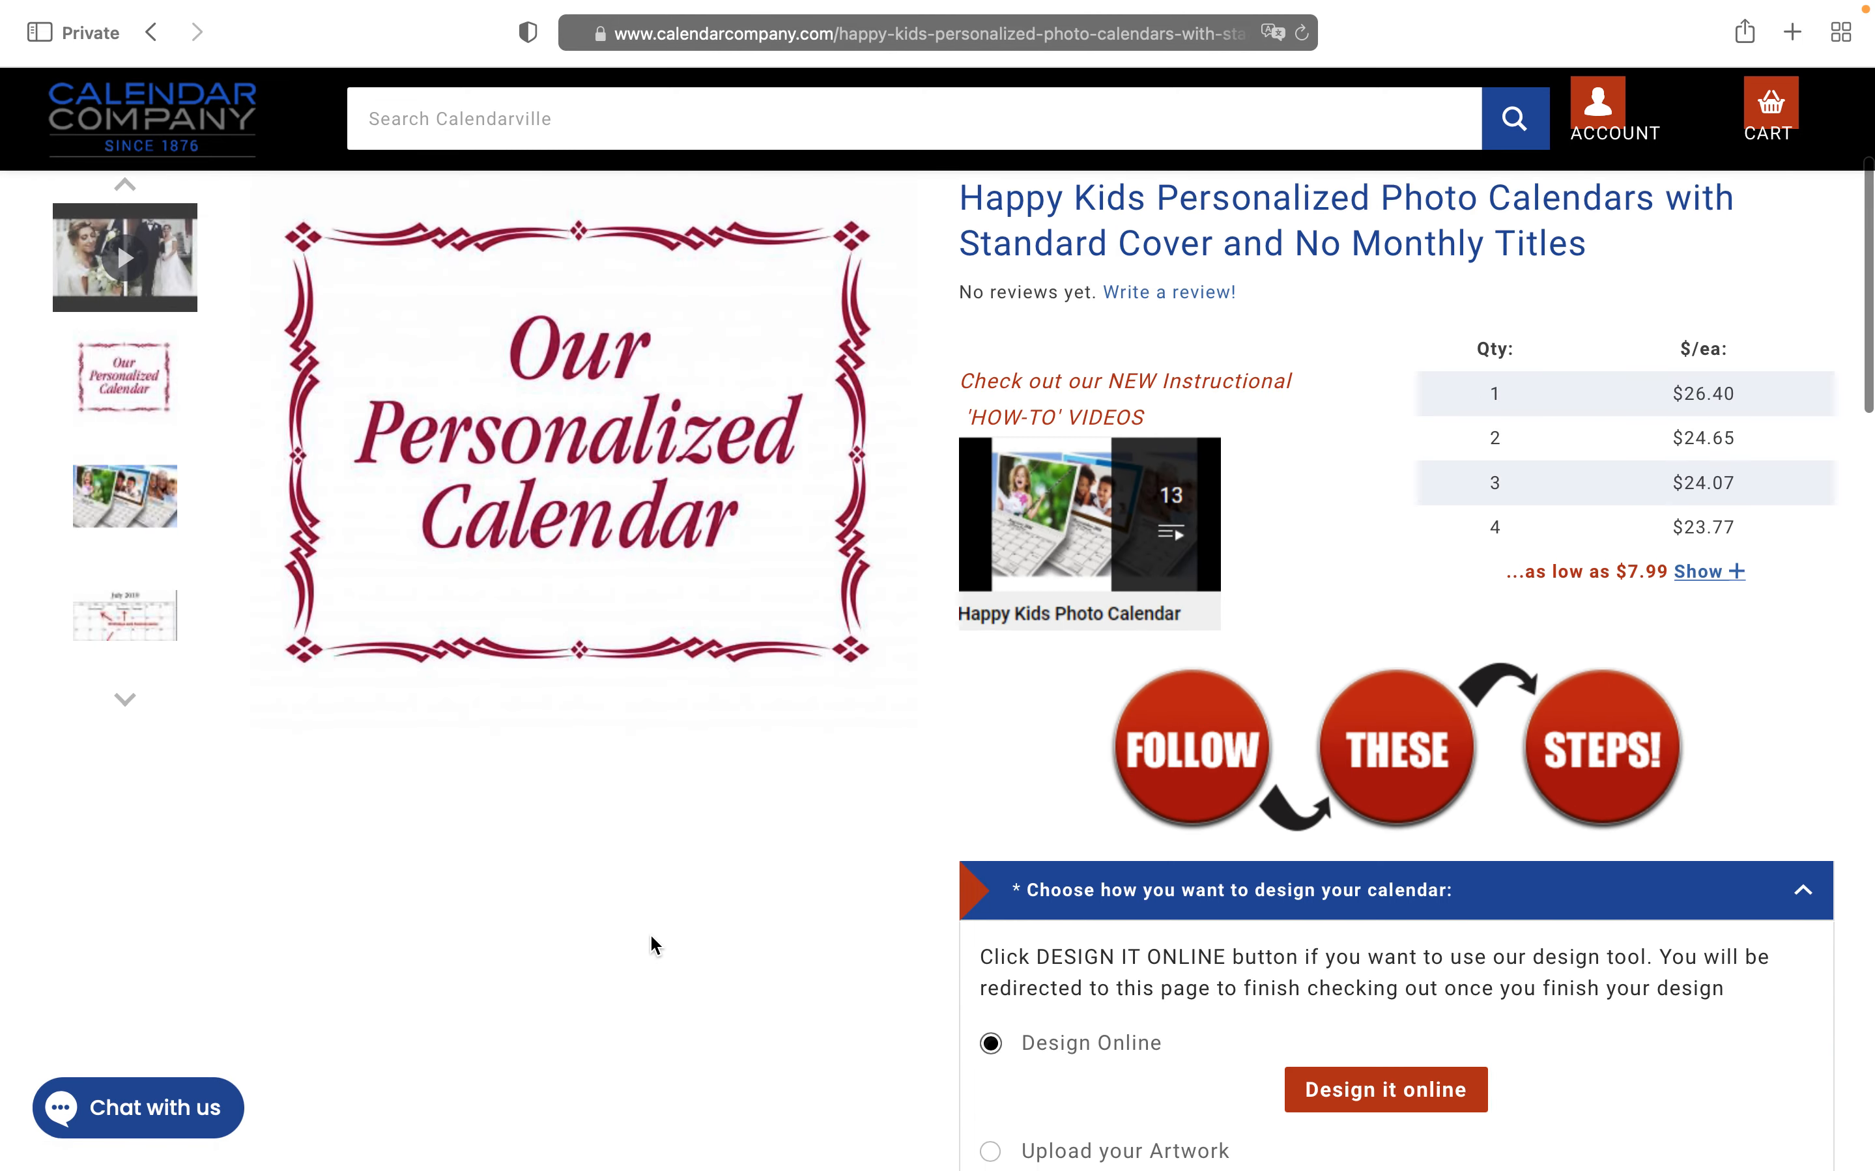
scroll(650, 936, down, 6)
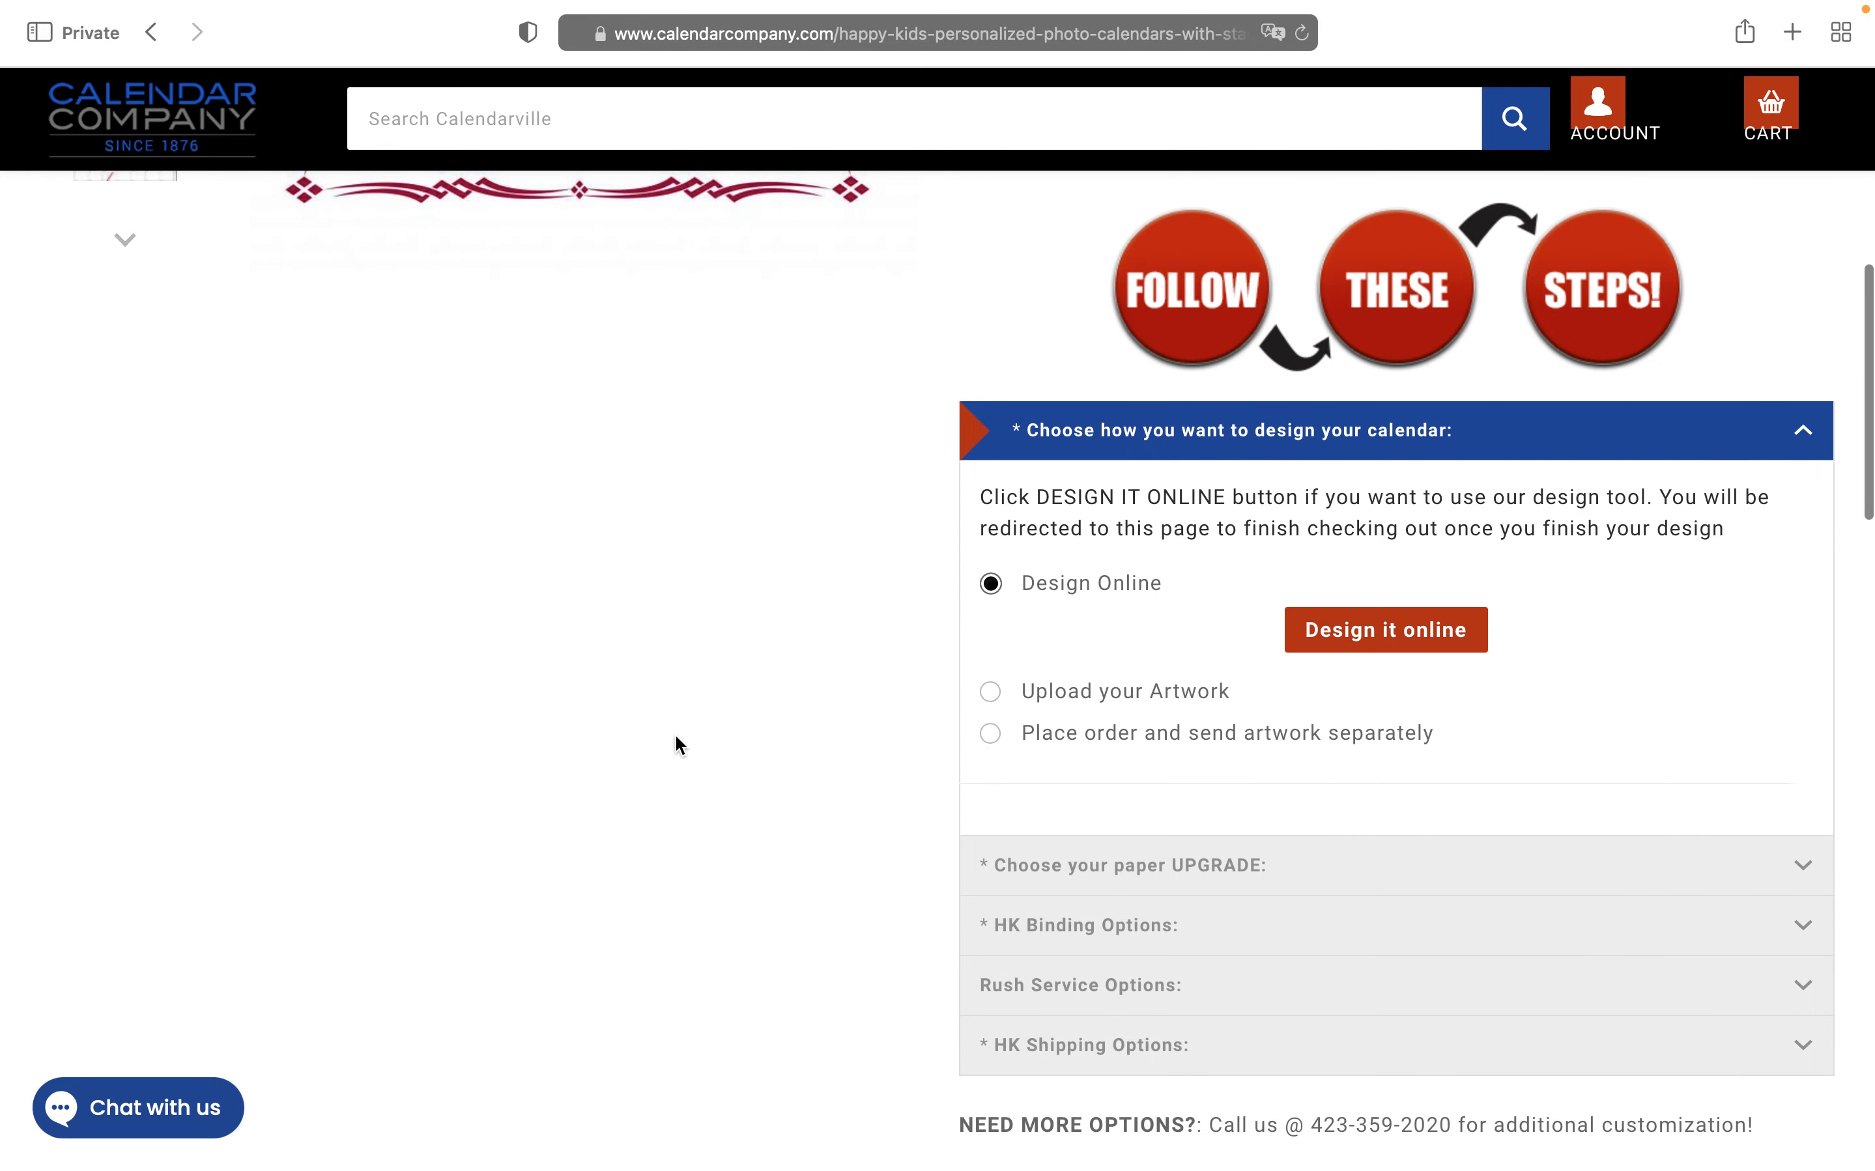
click(1389, 632)
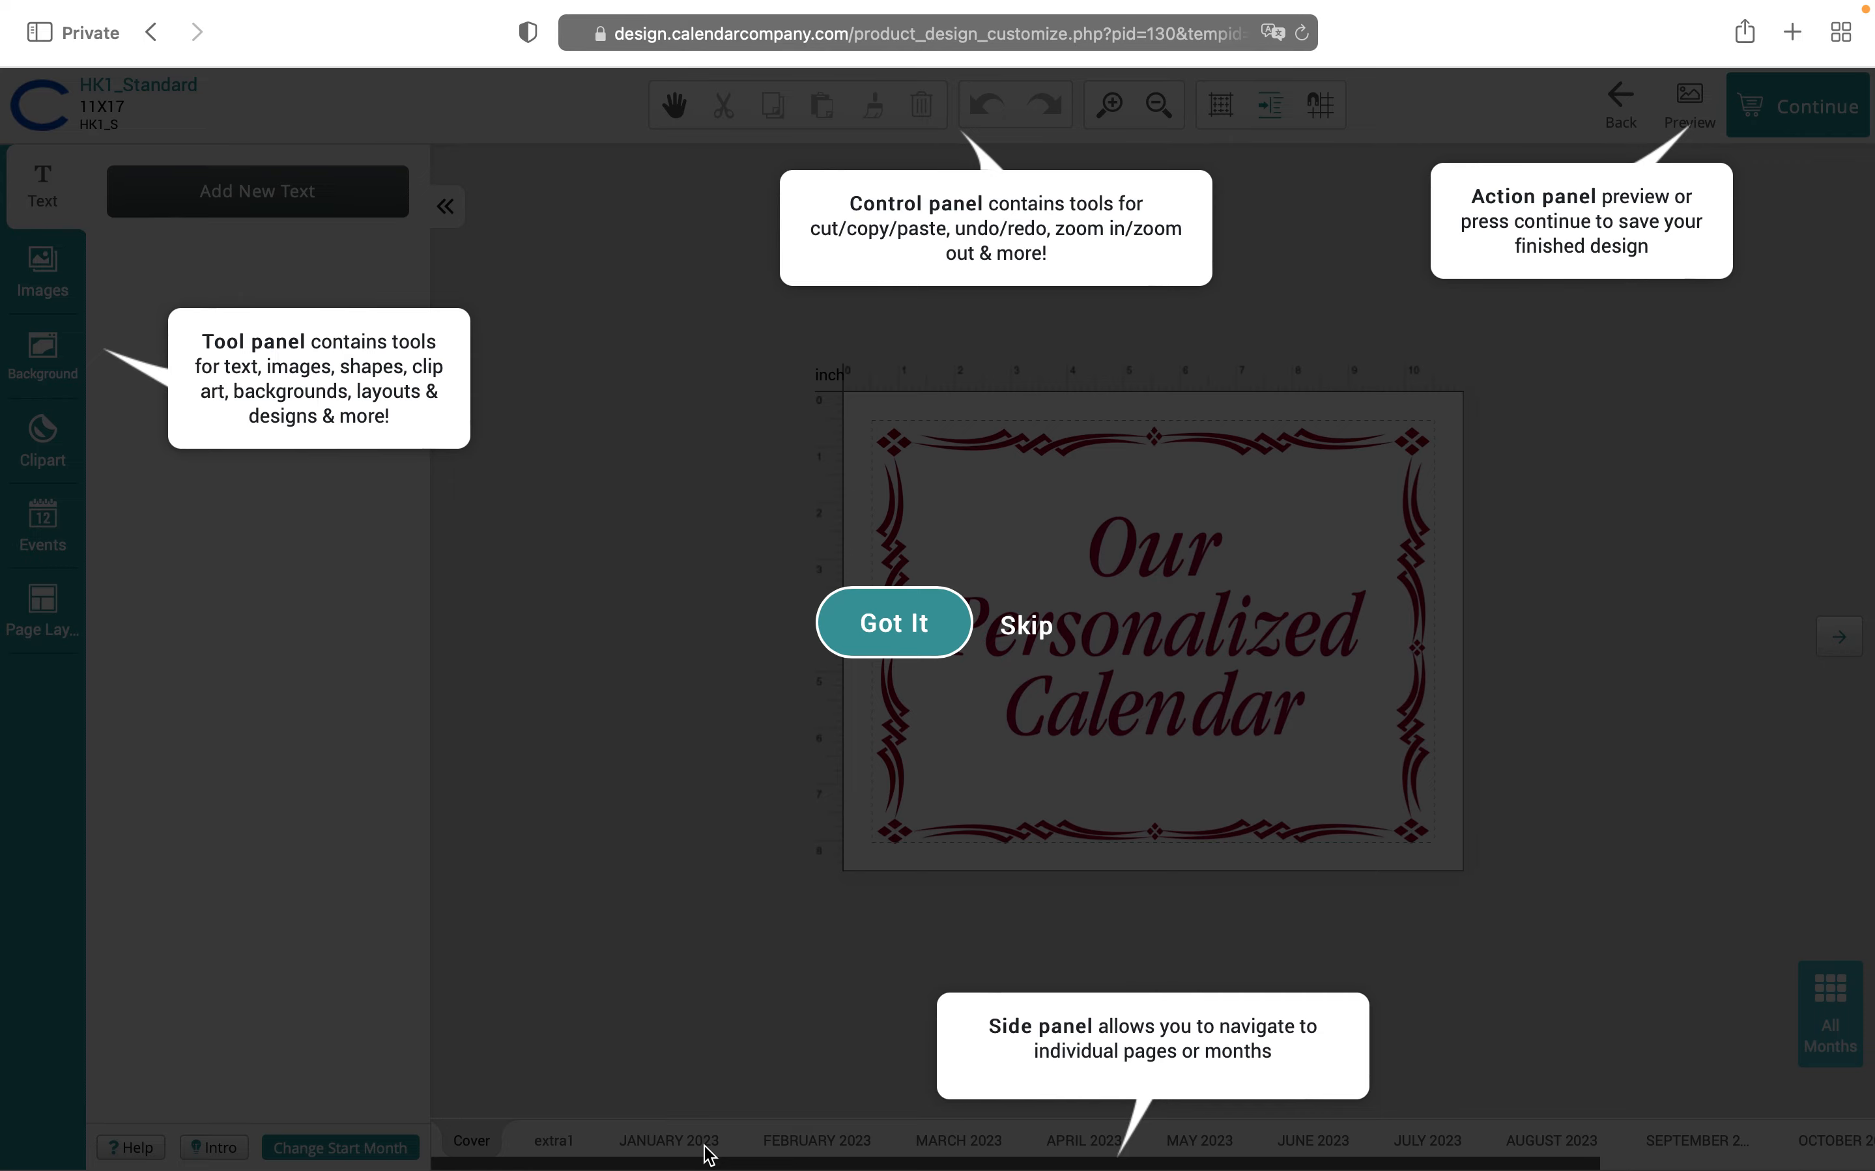
Dismiss the designer tour, preview the January 2023 page, and return to the cover
click(920, 635)
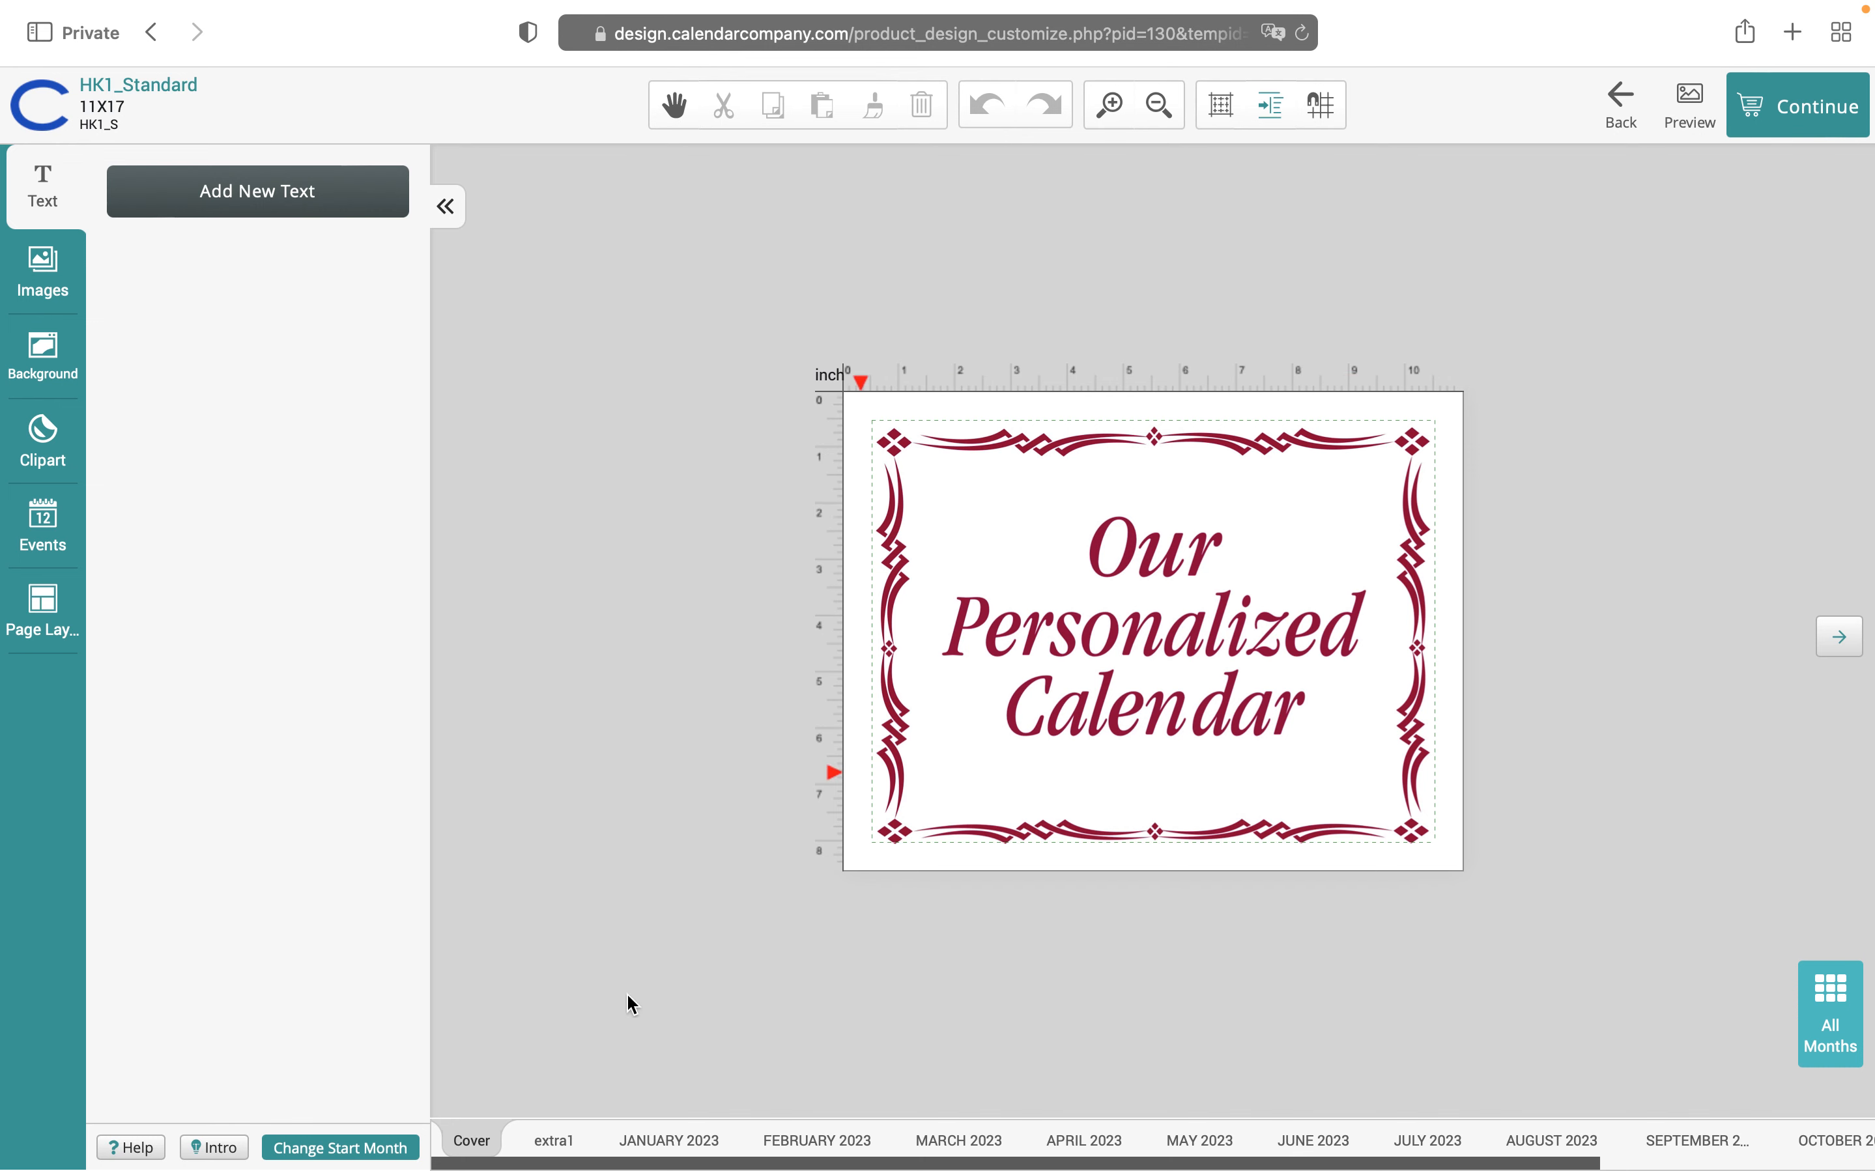
click(682, 1142)
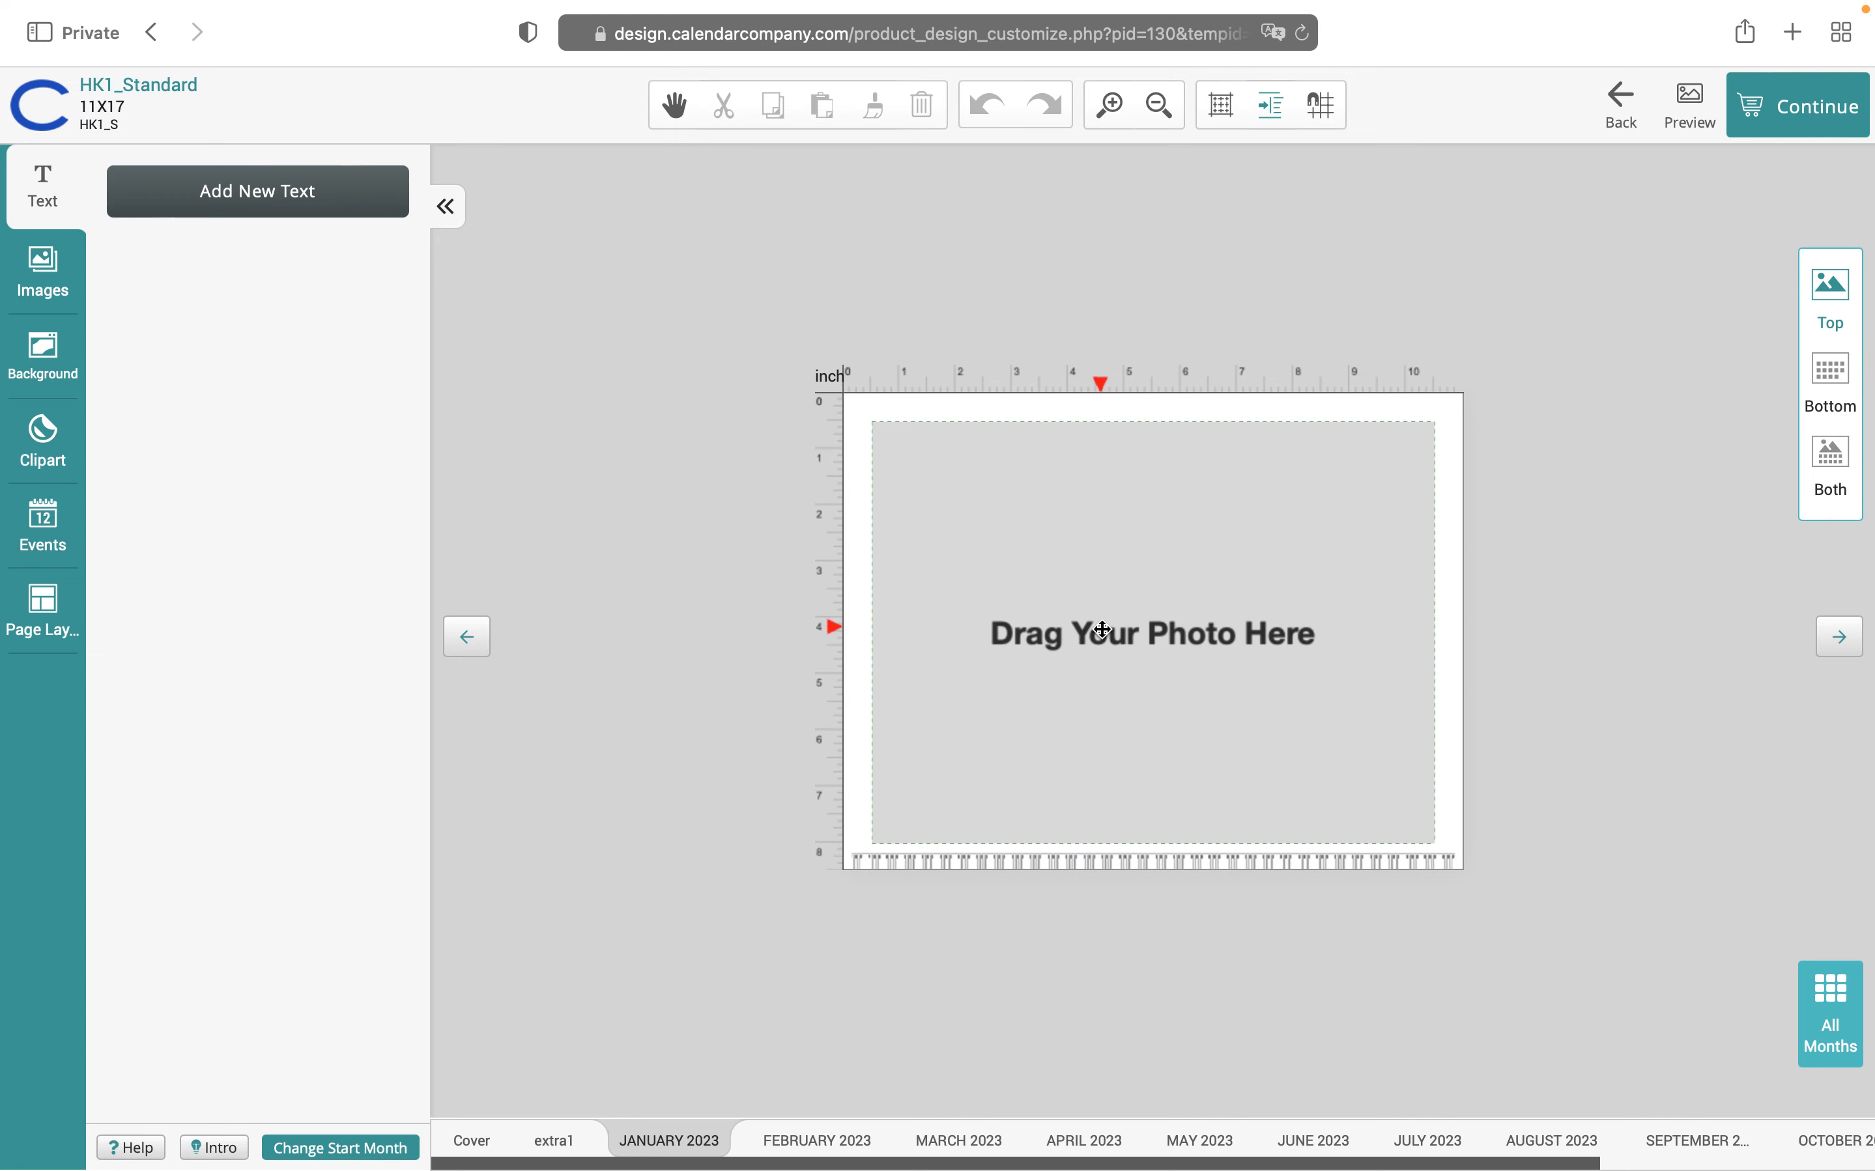
click(473, 1141)
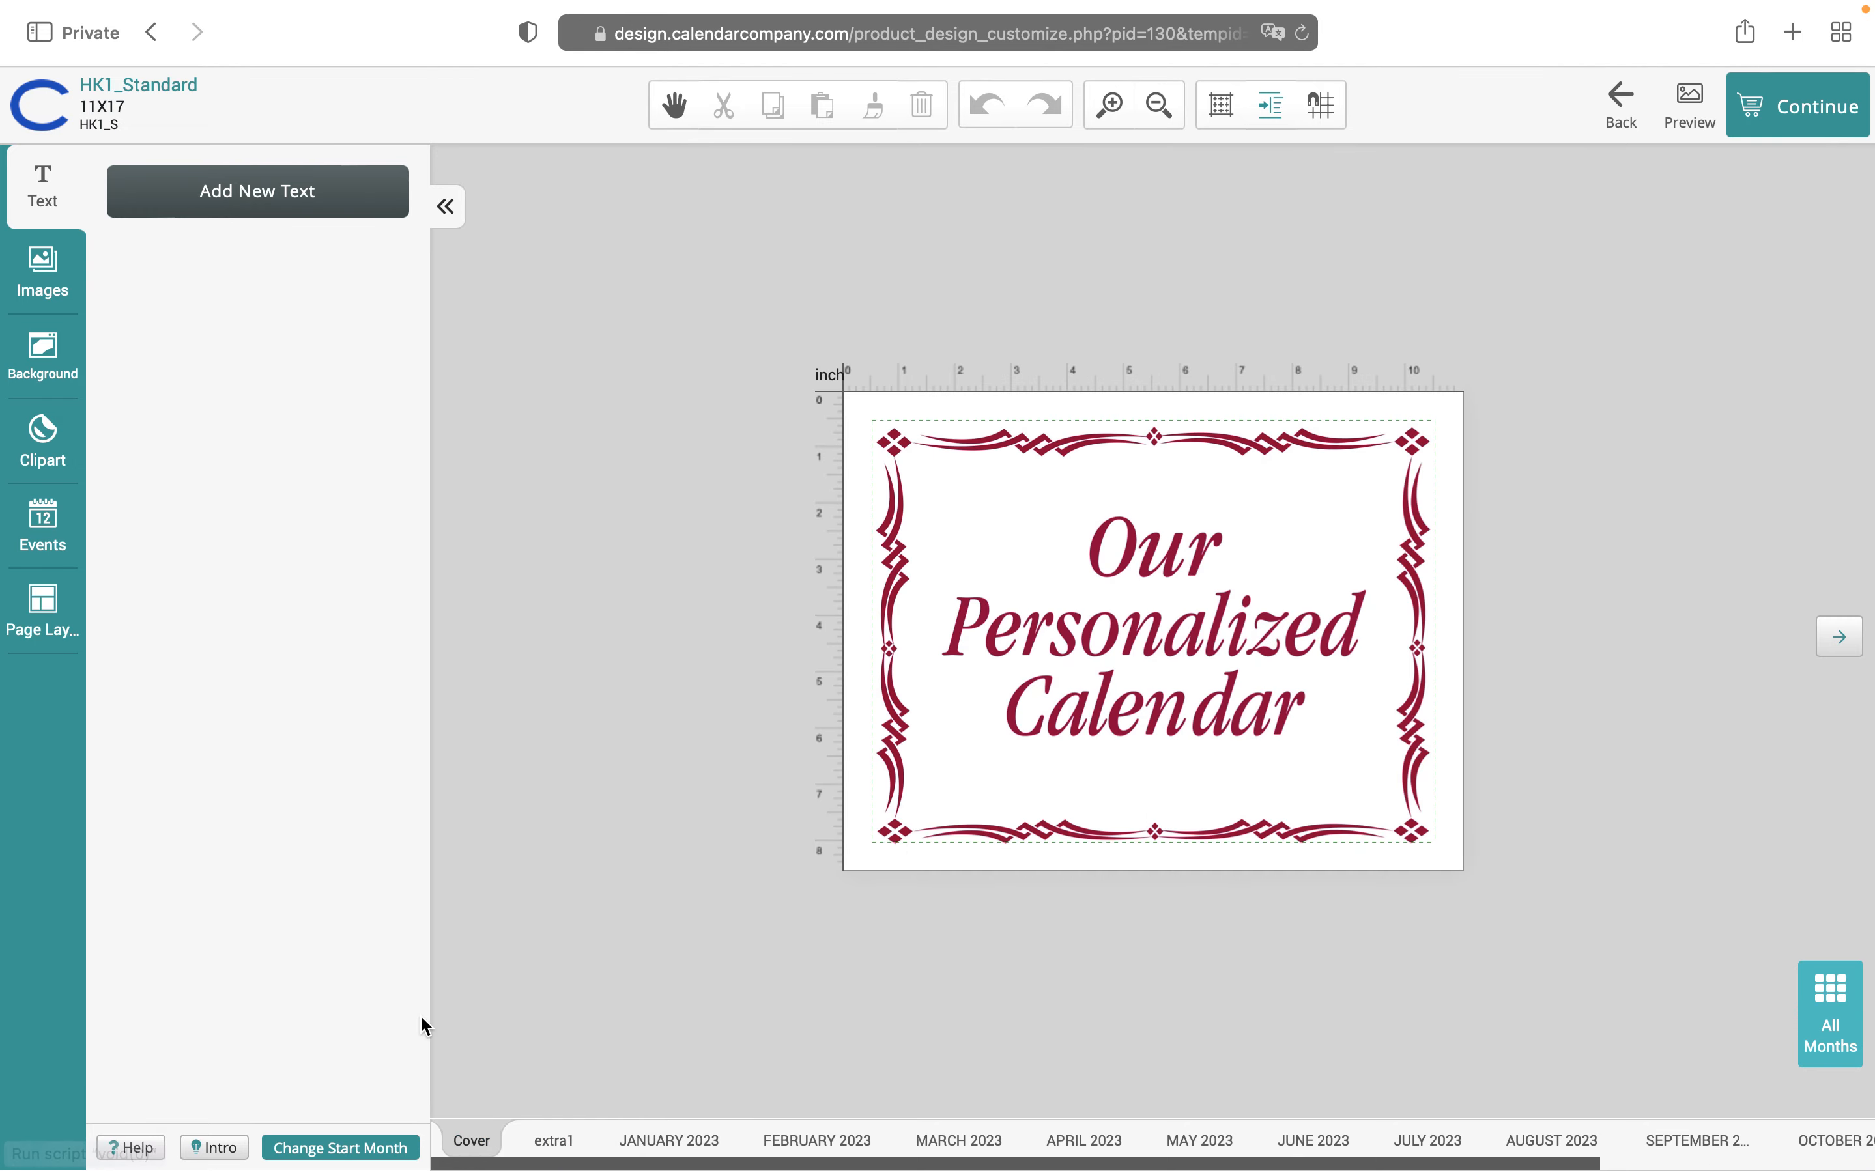
click(345, 1150)
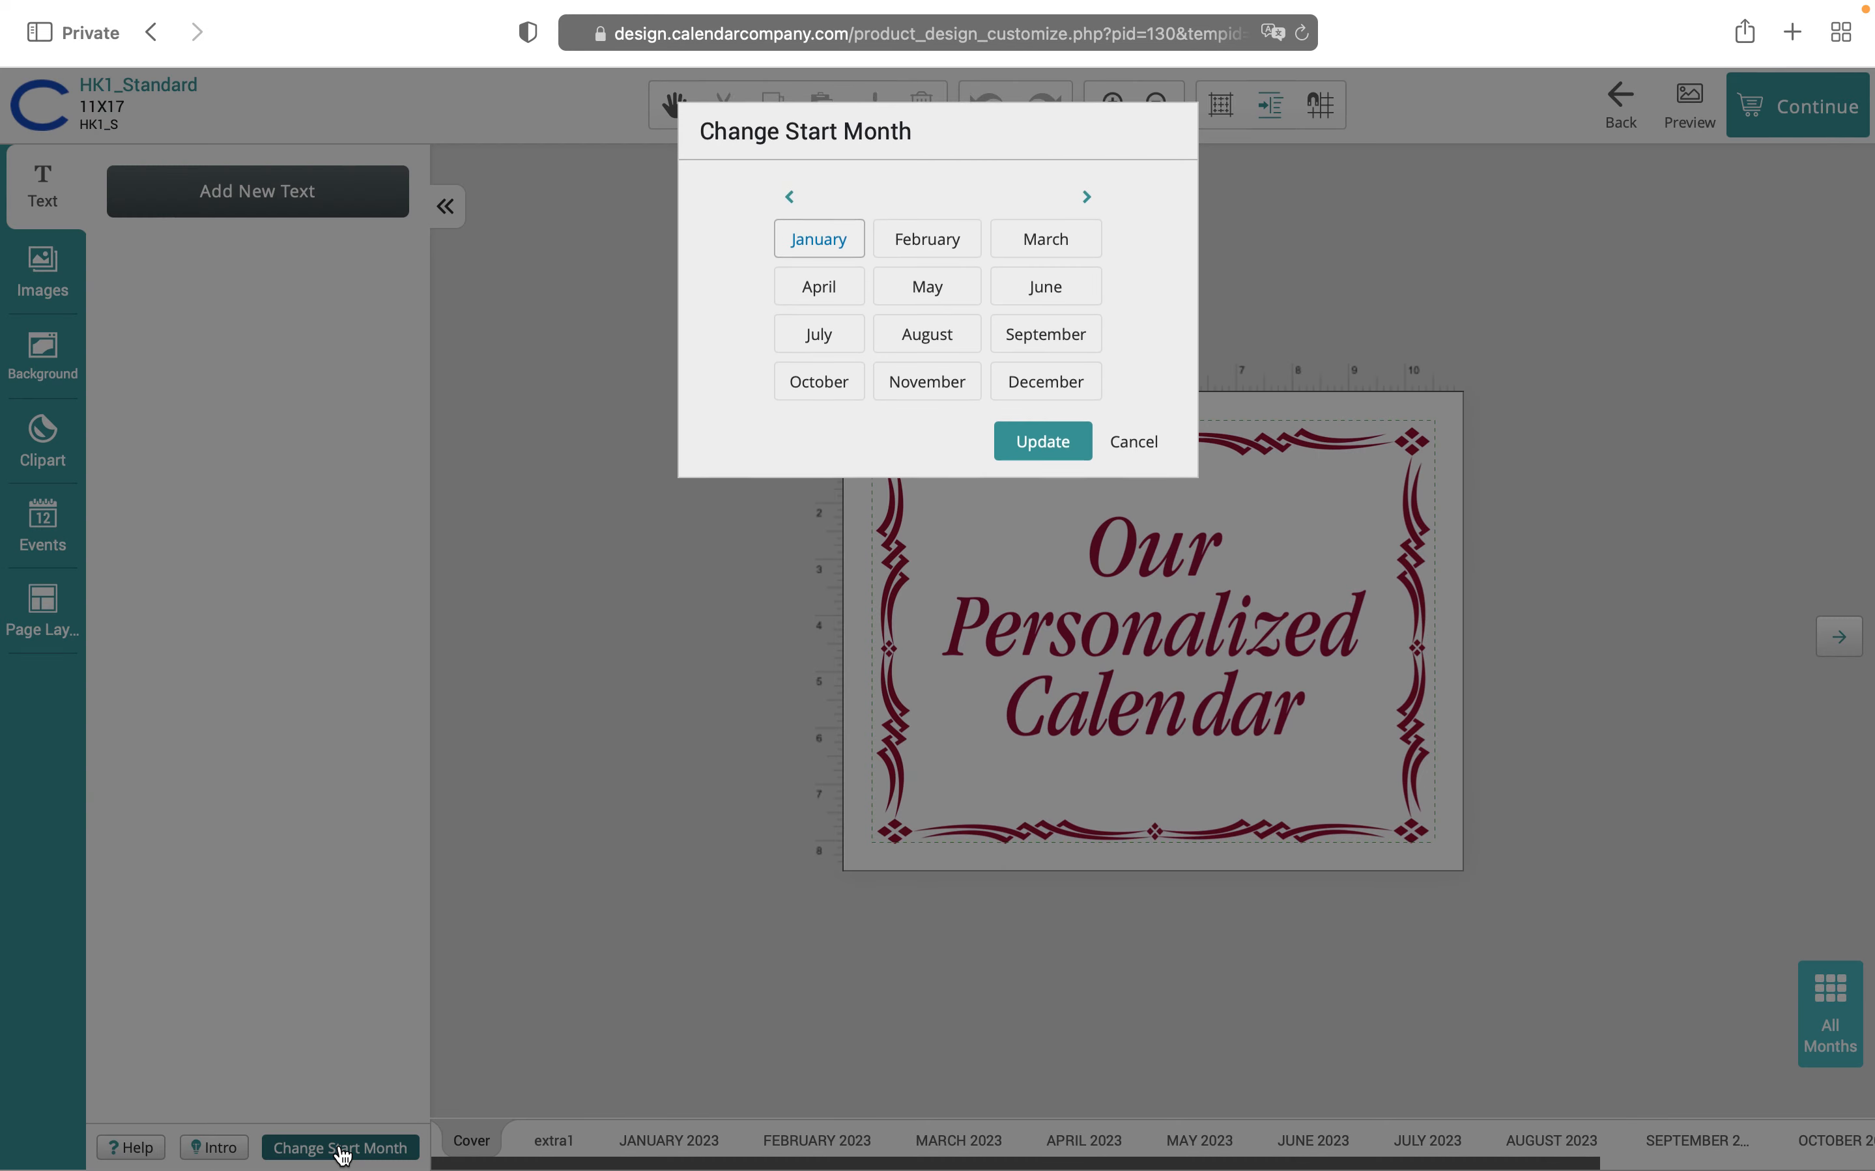
Step the start-month picker back to 2023 and apply a June 2023 start
click(1088, 200)
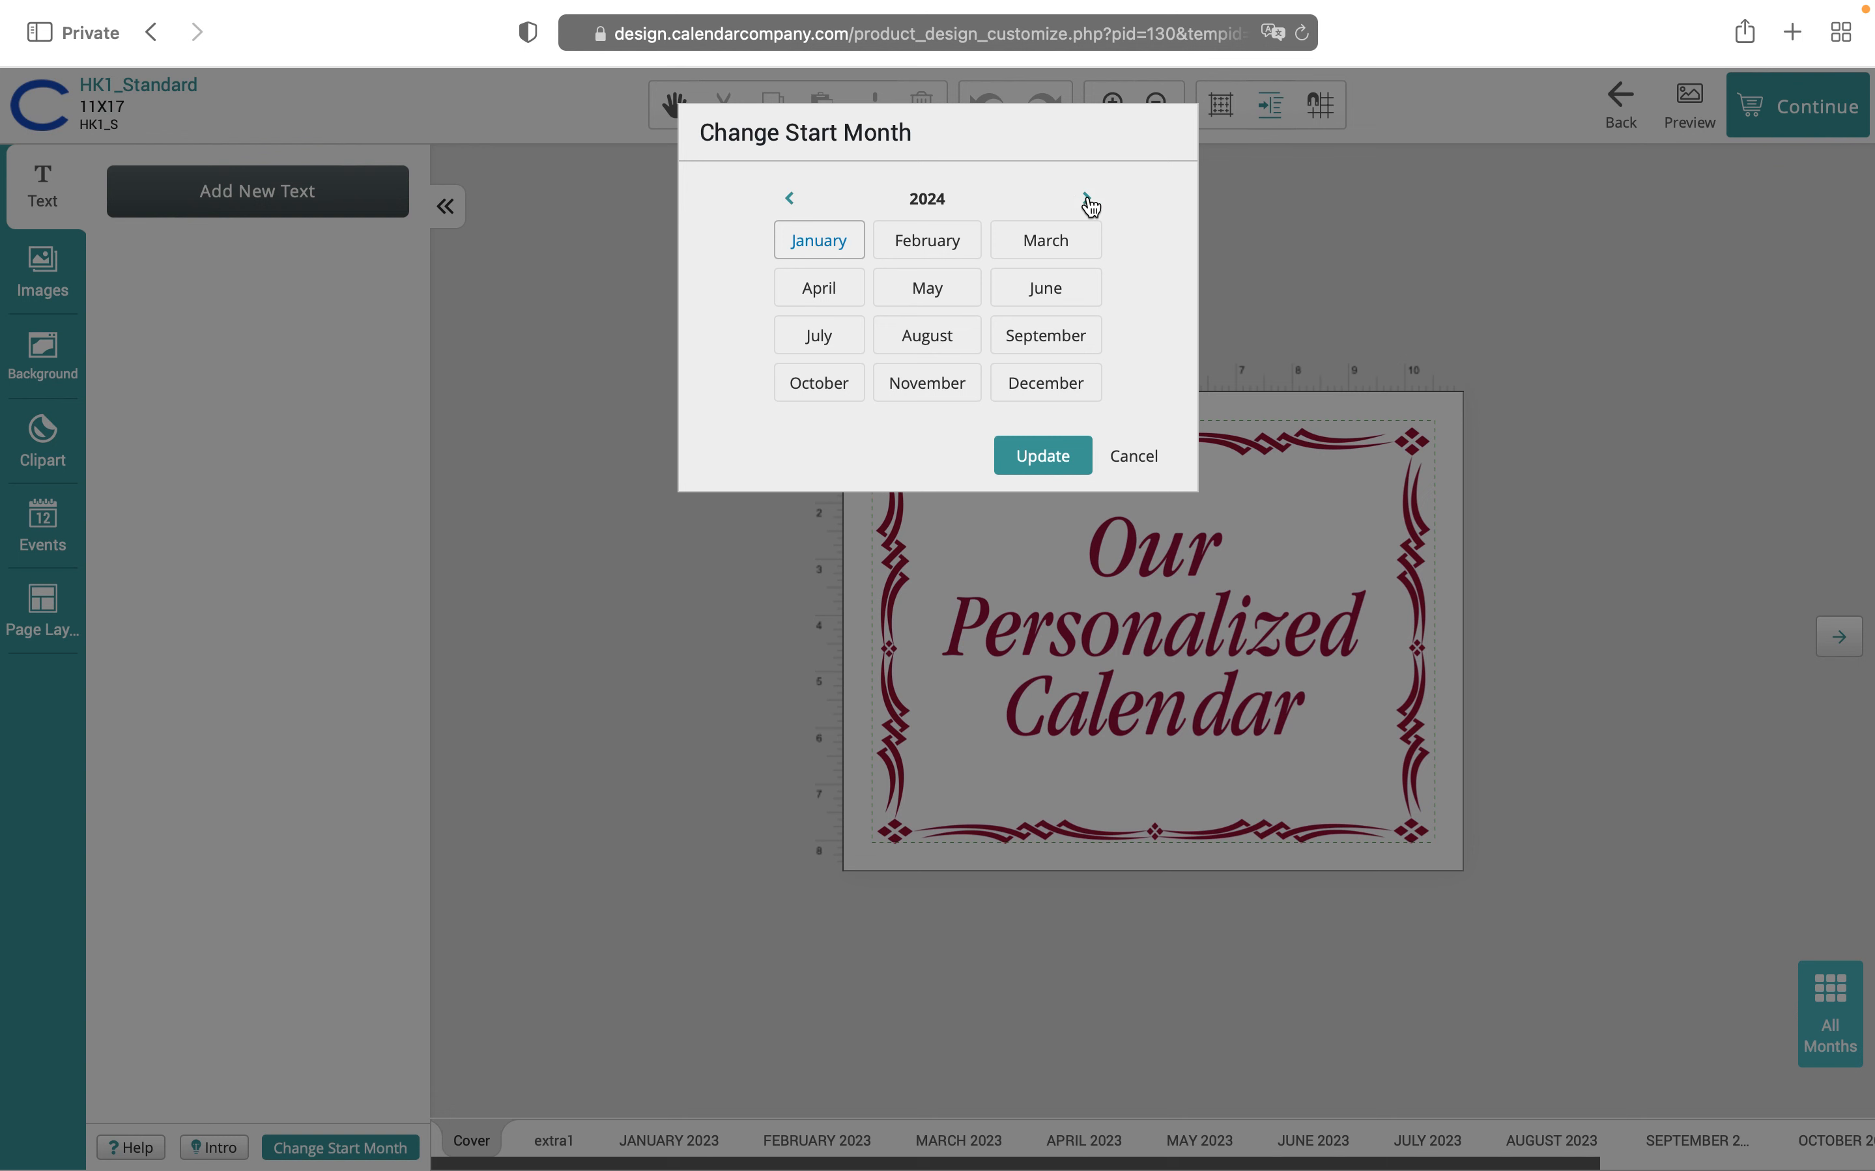
click(1087, 200)
click(794, 201)
click(792, 203)
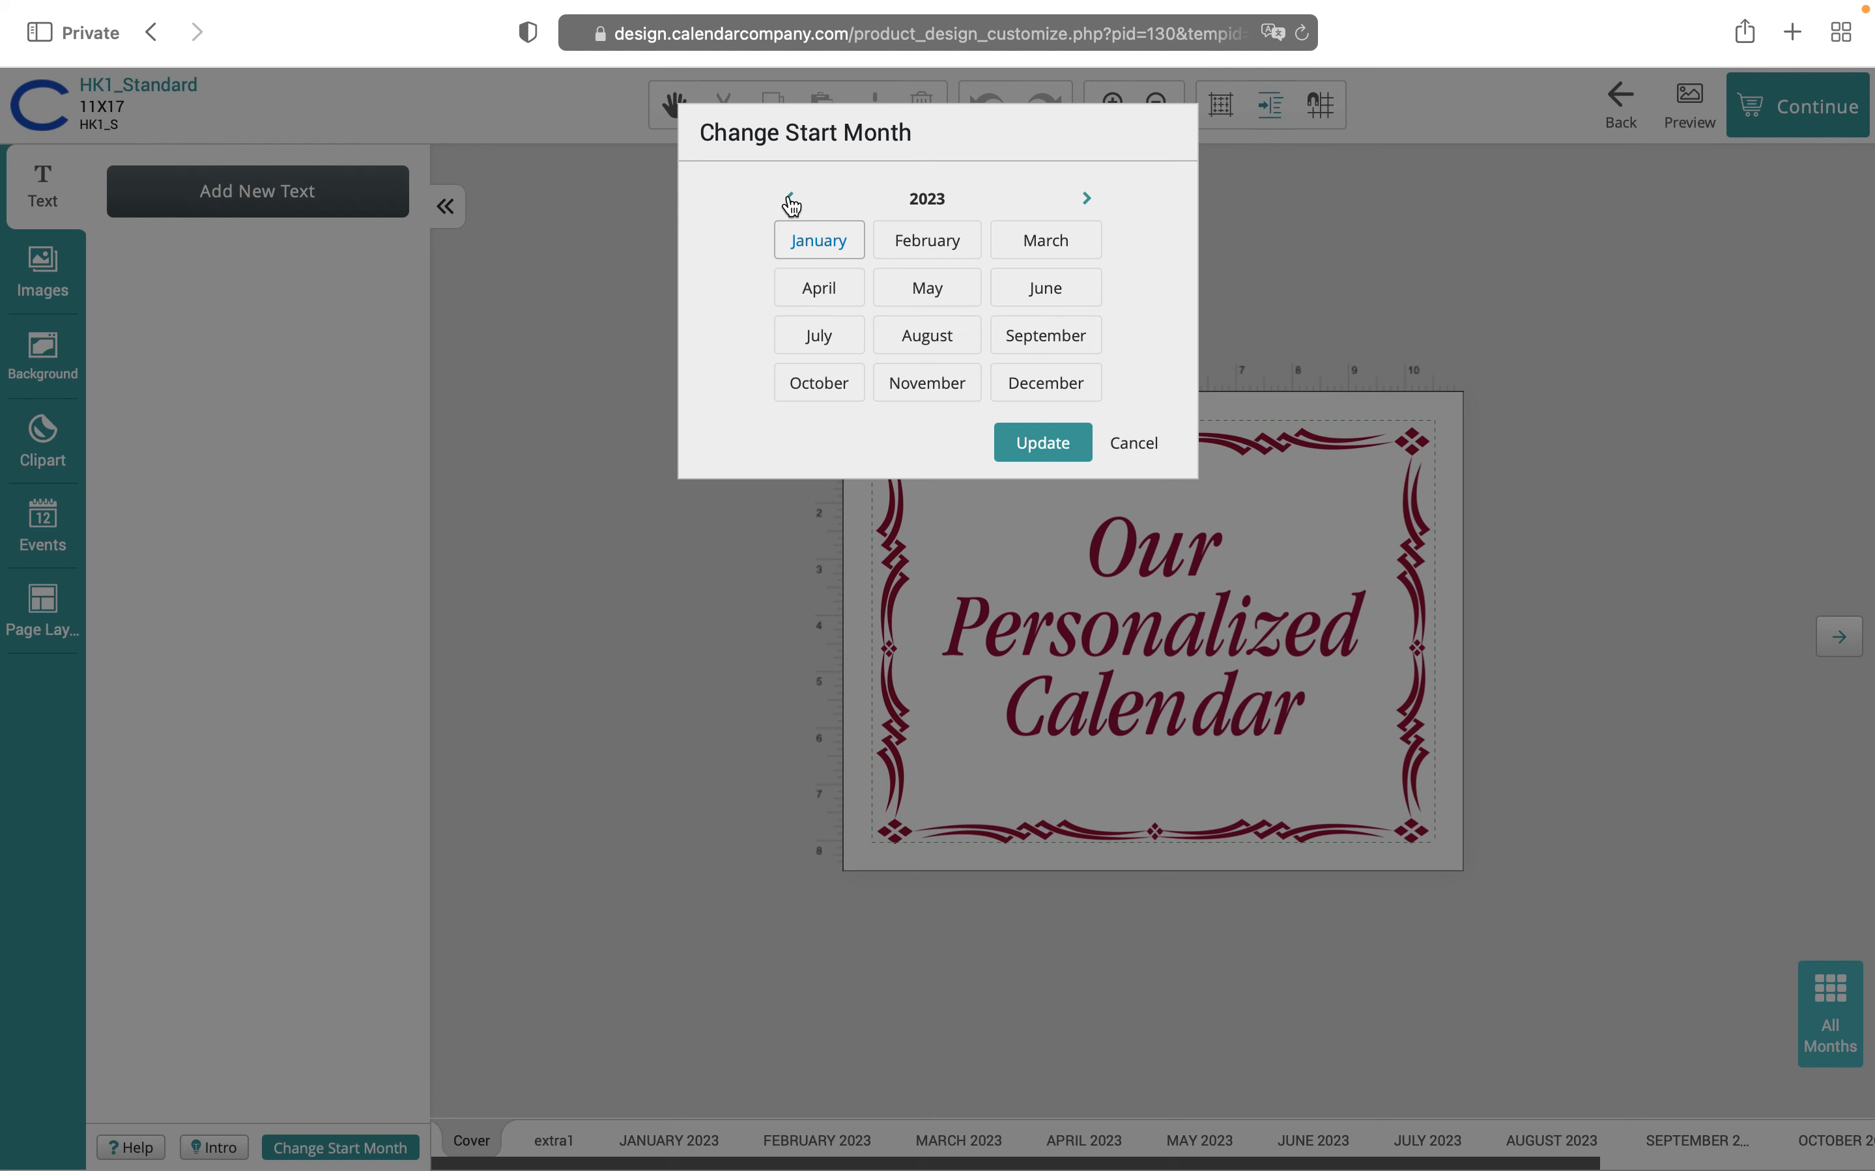
click(1056, 299)
click(1062, 443)
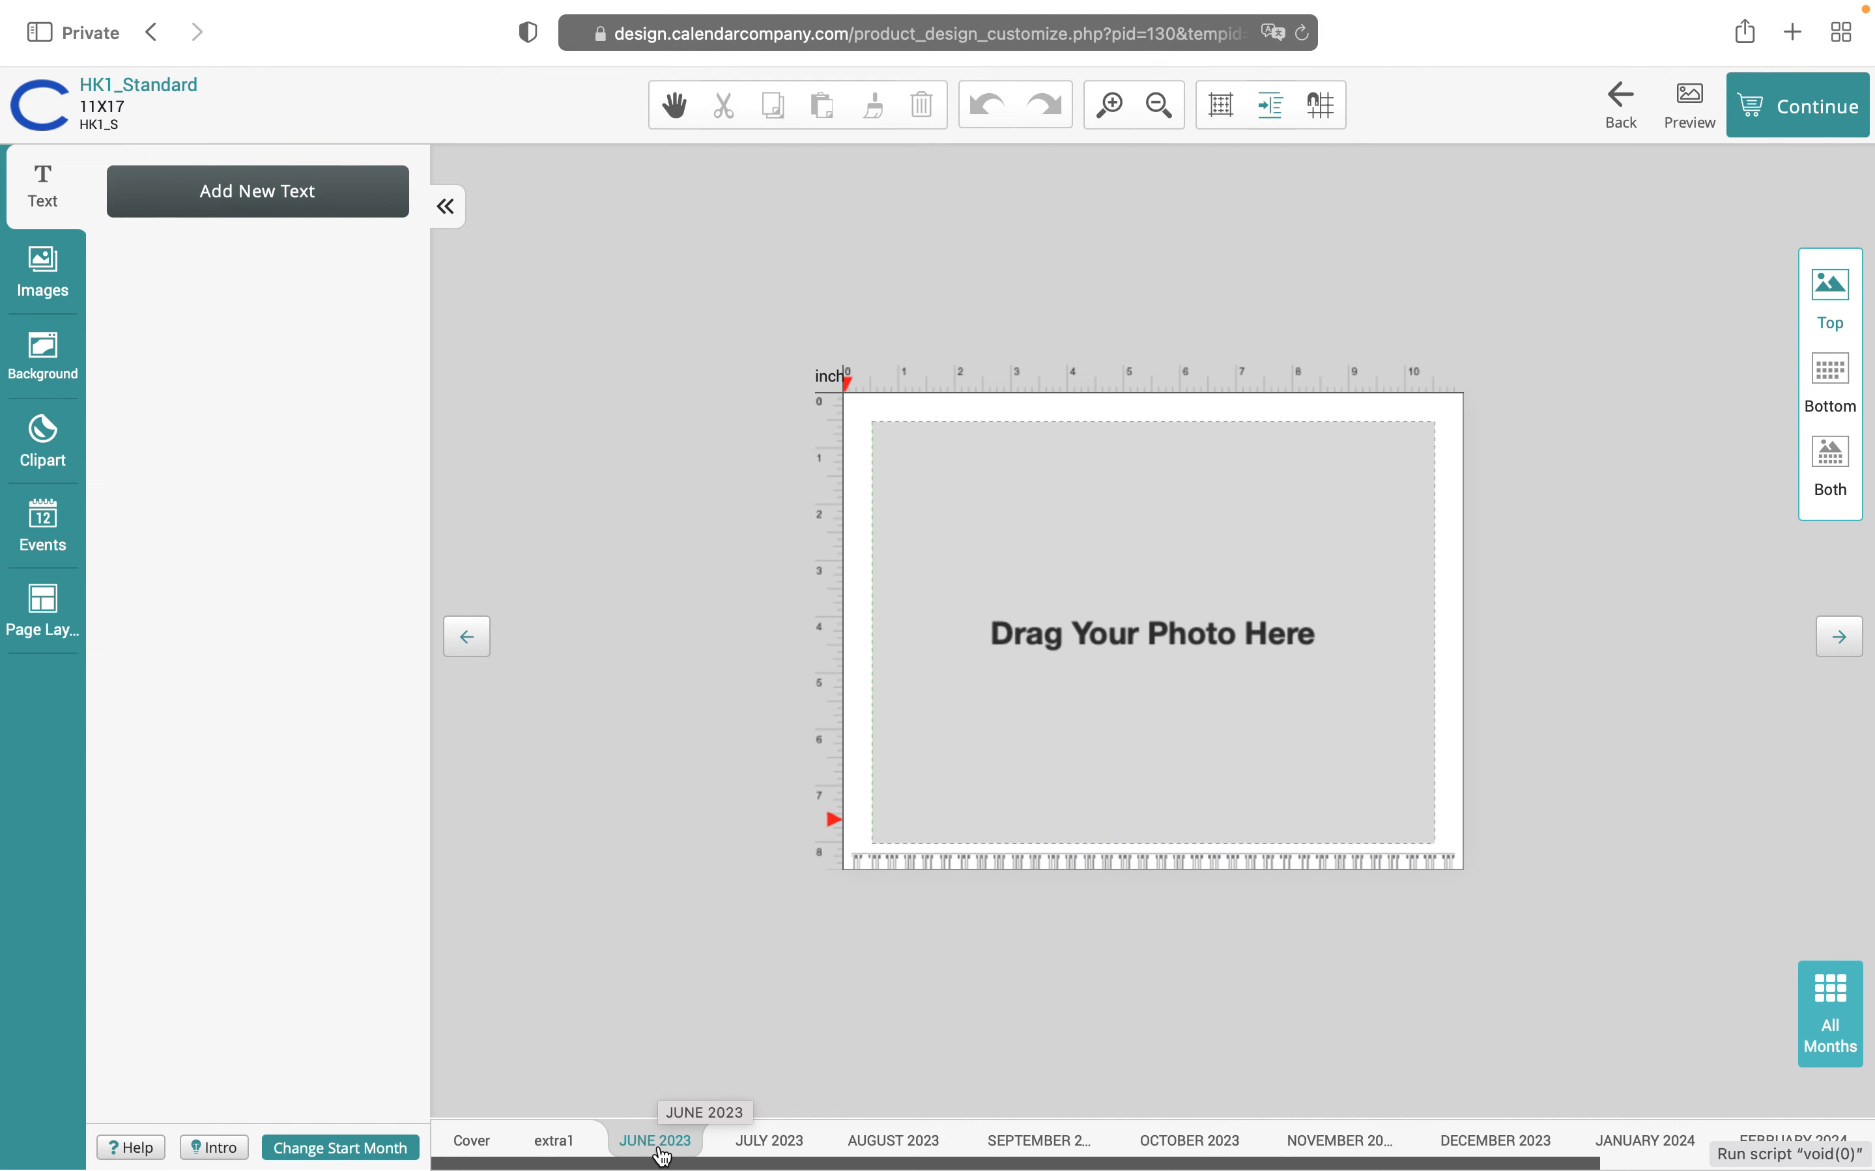
Change the calendar's start month from June to January 2023
click(378, 1151)
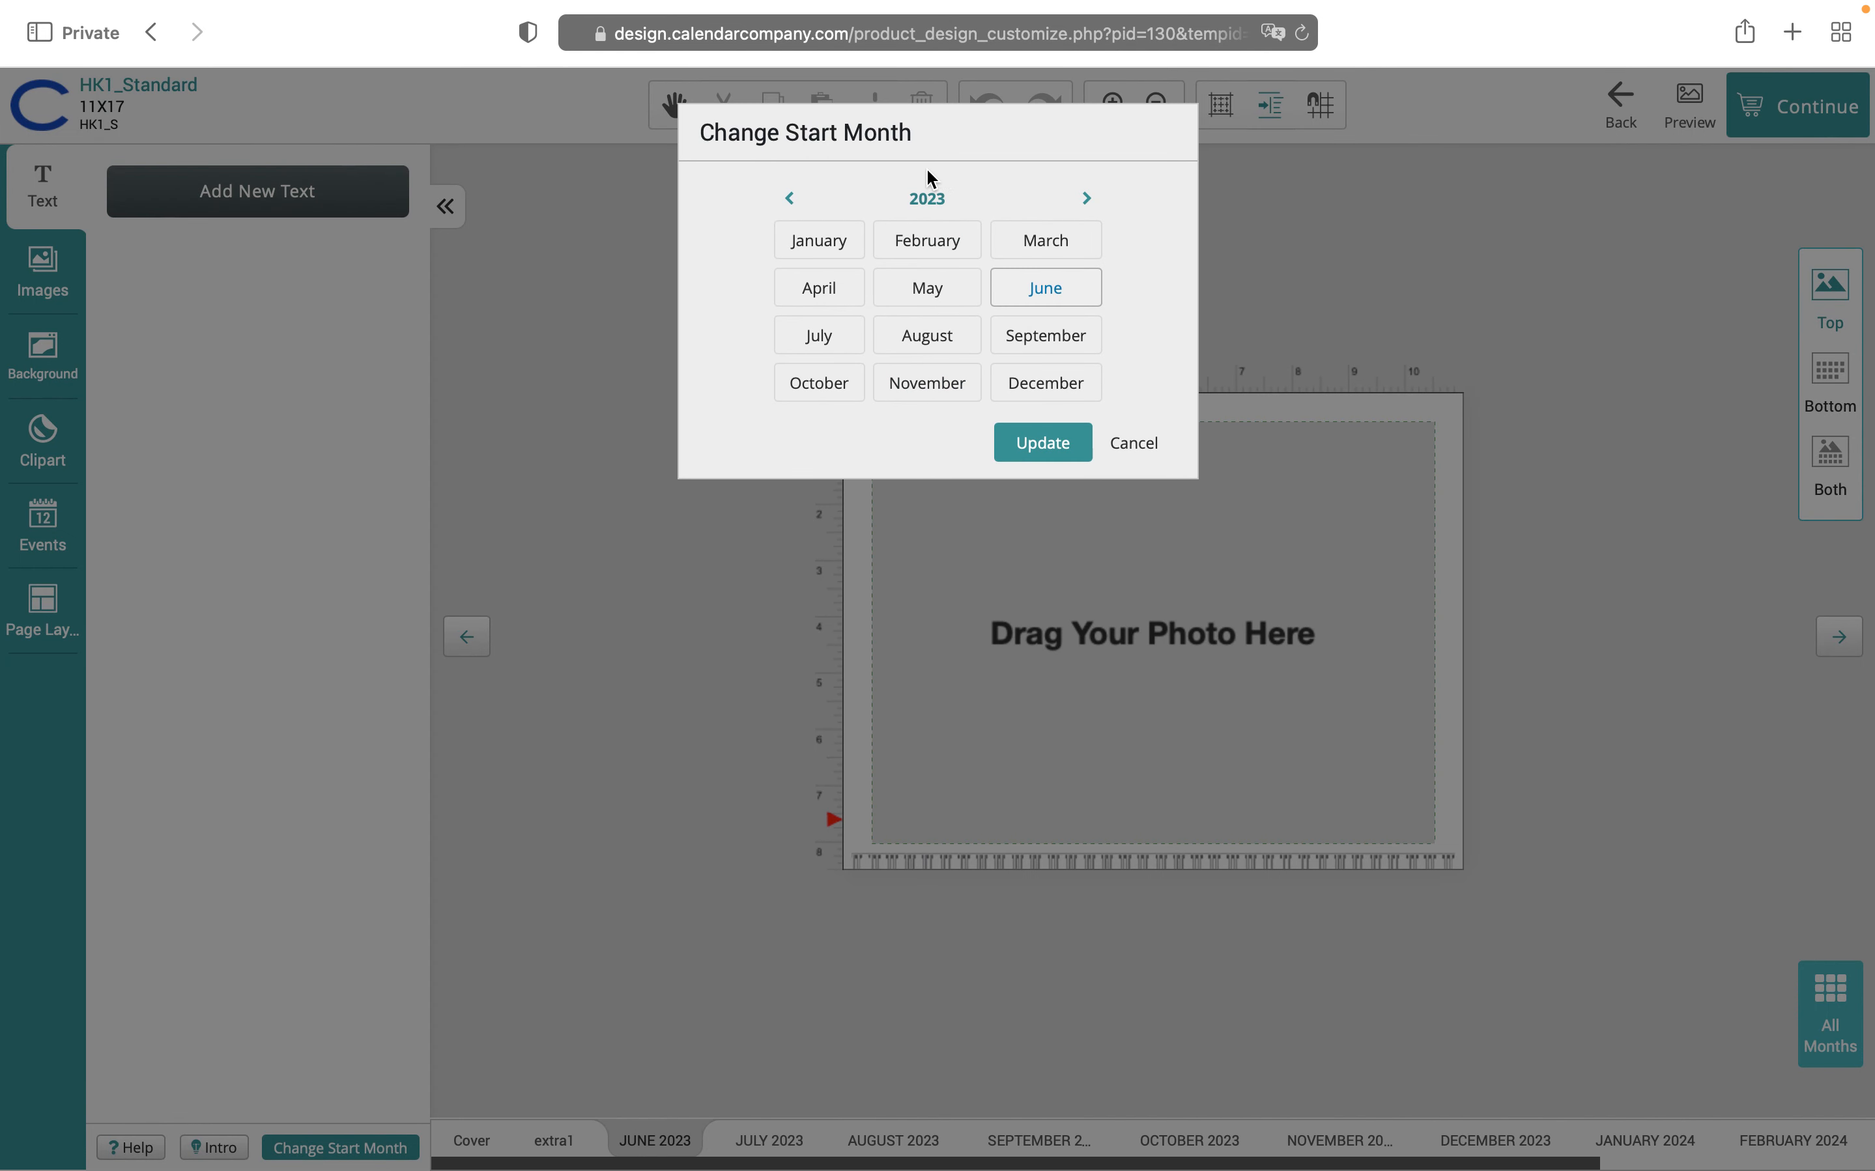
click(820, 241)
click(1041, 439)
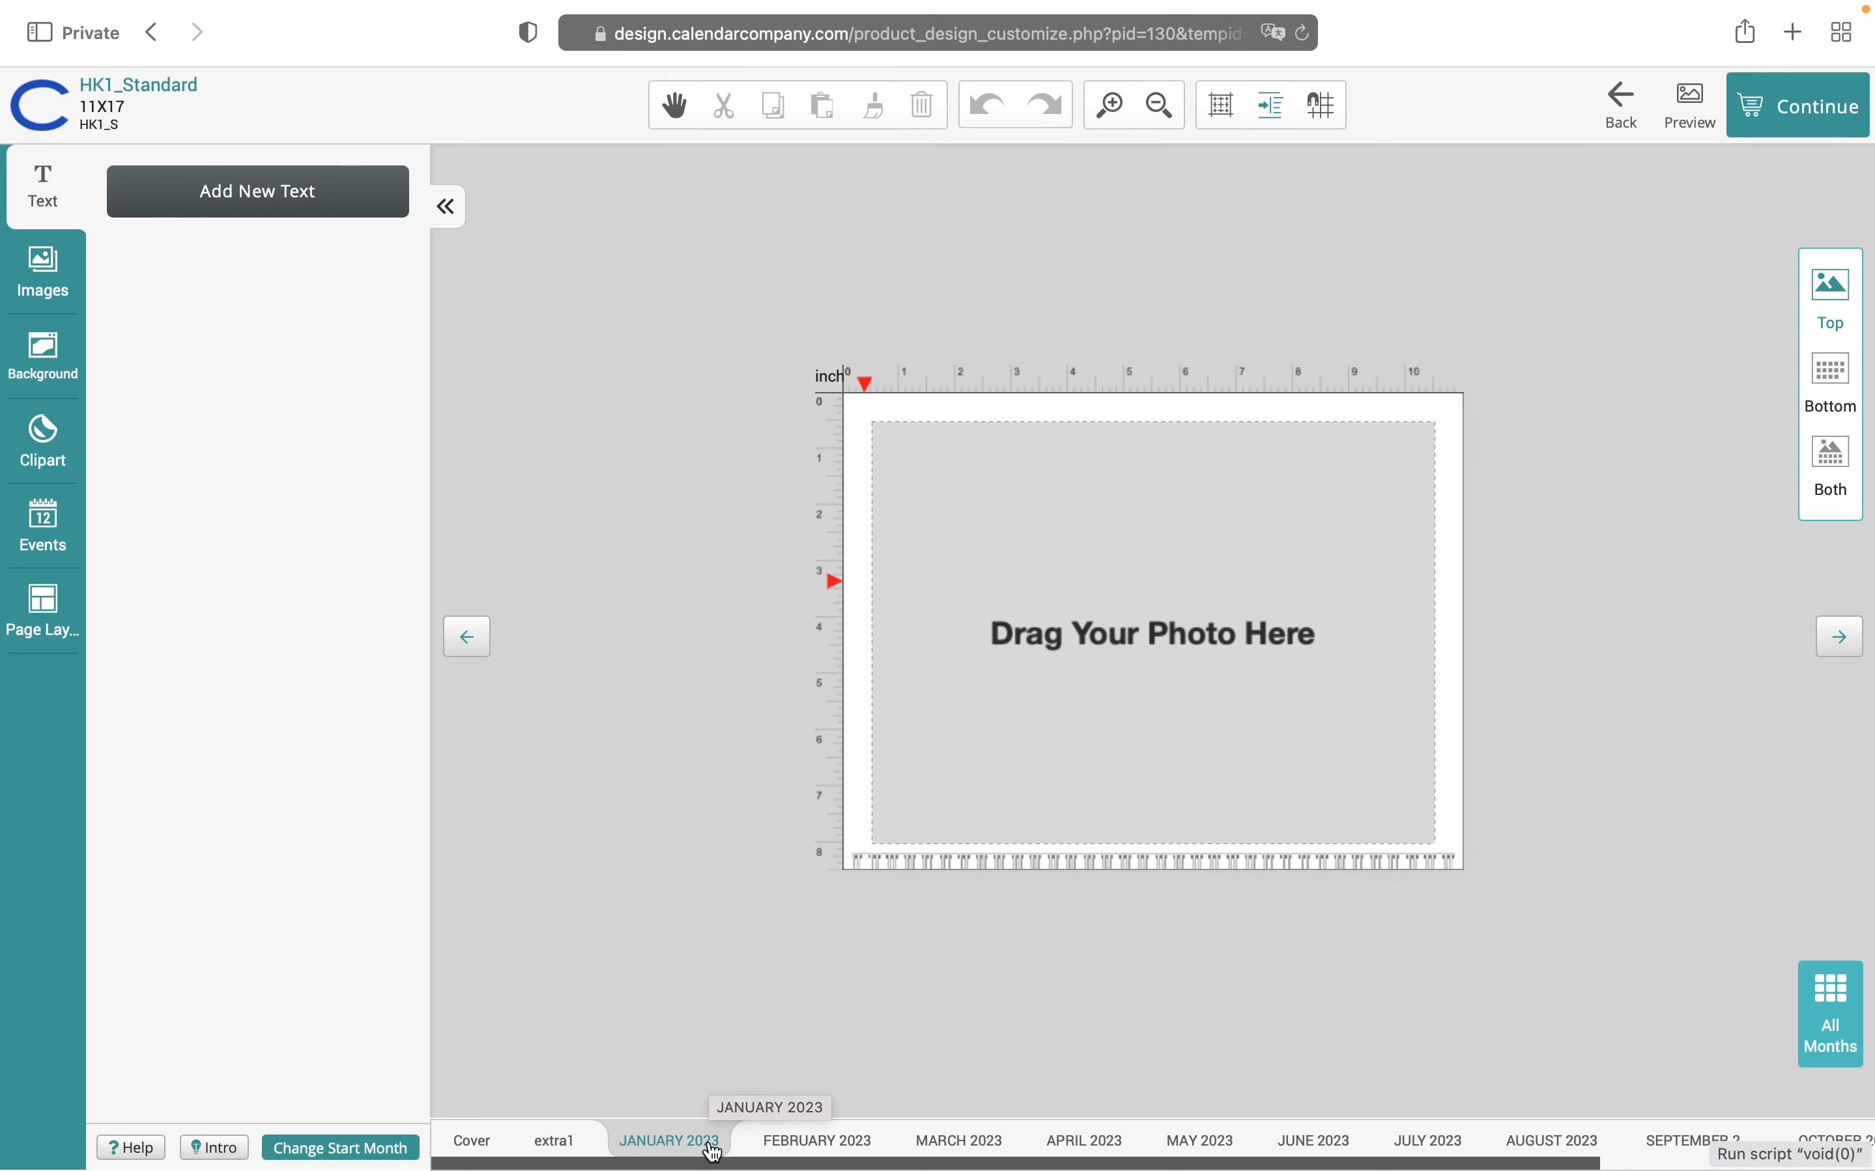
click(218, 1150)
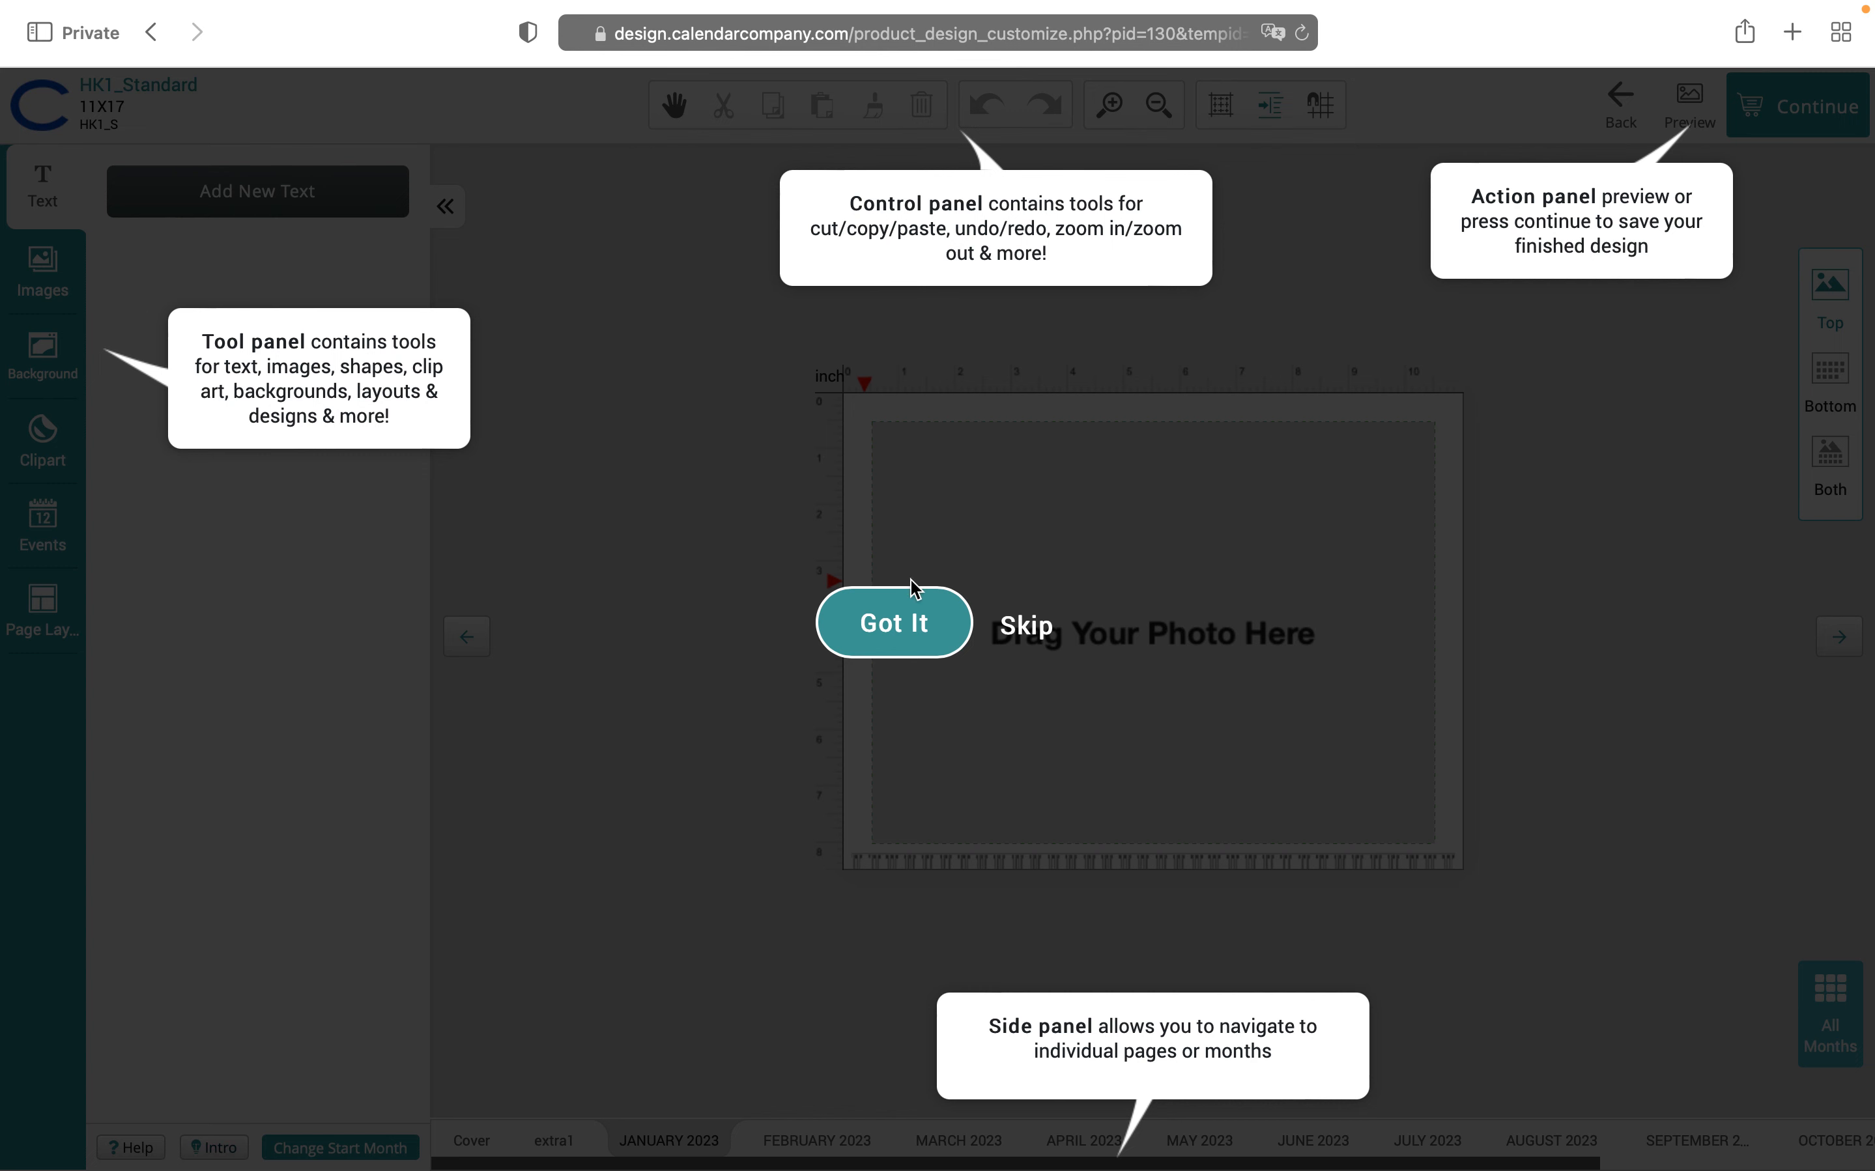
click(892, 629)
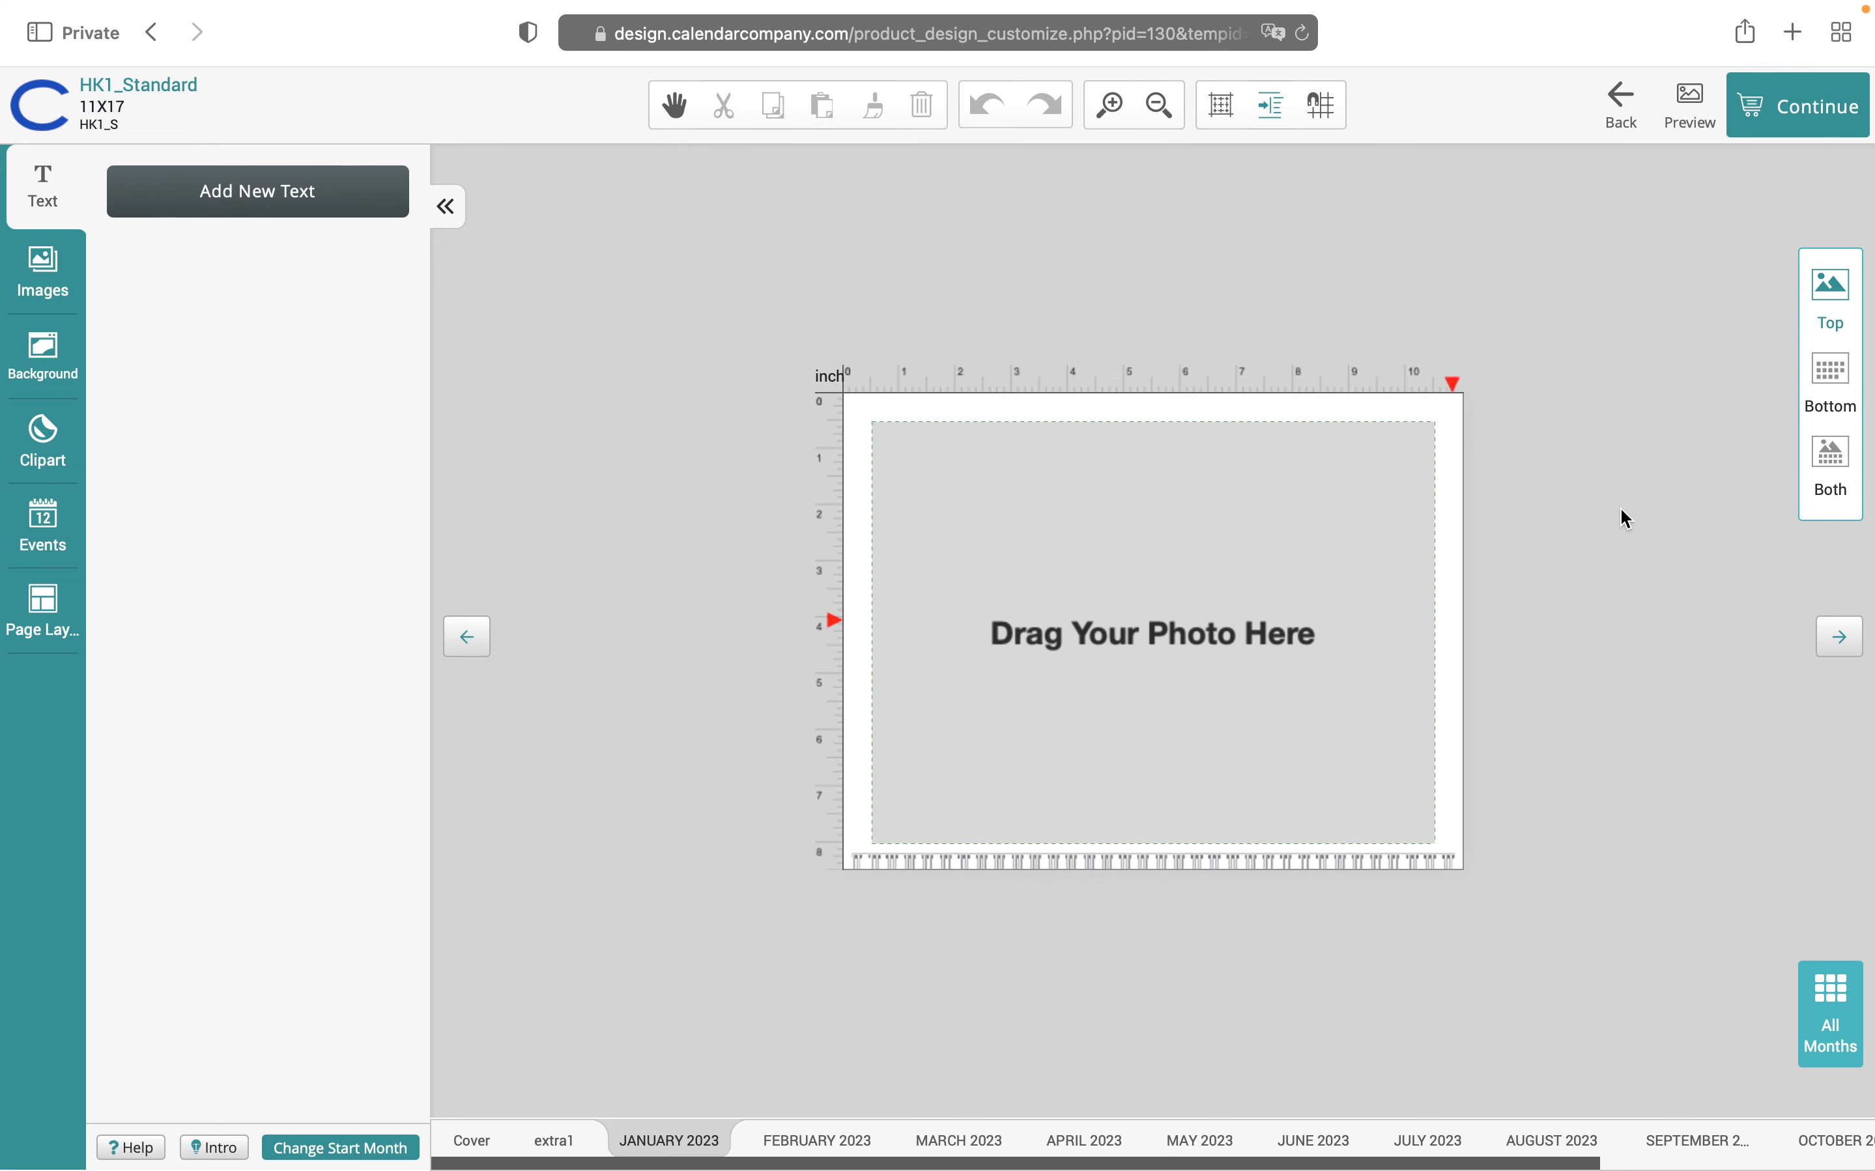
Switch to the Both view, zoom to fit the January page, and select the empty photo placeholder
click(1833, 471)
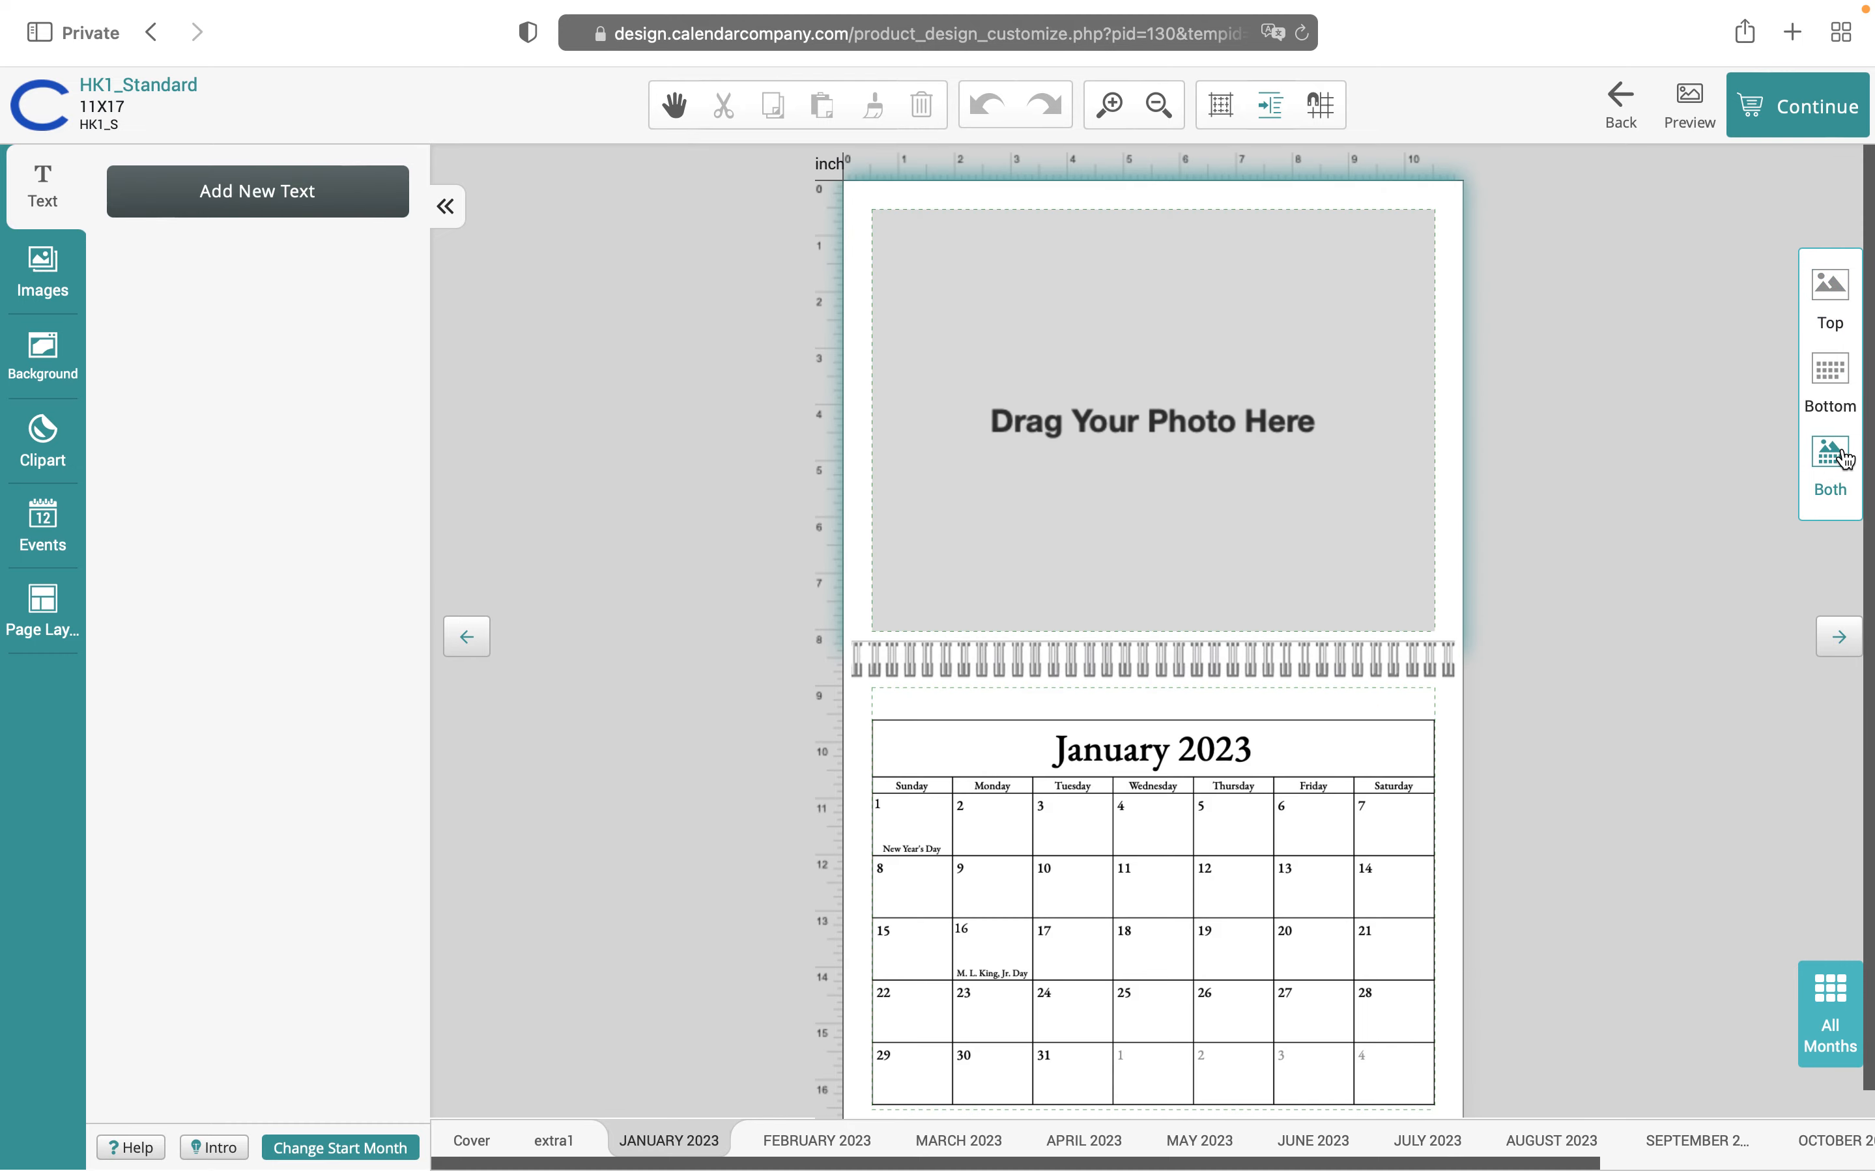
click(1157, 108)
click(1116, 106)
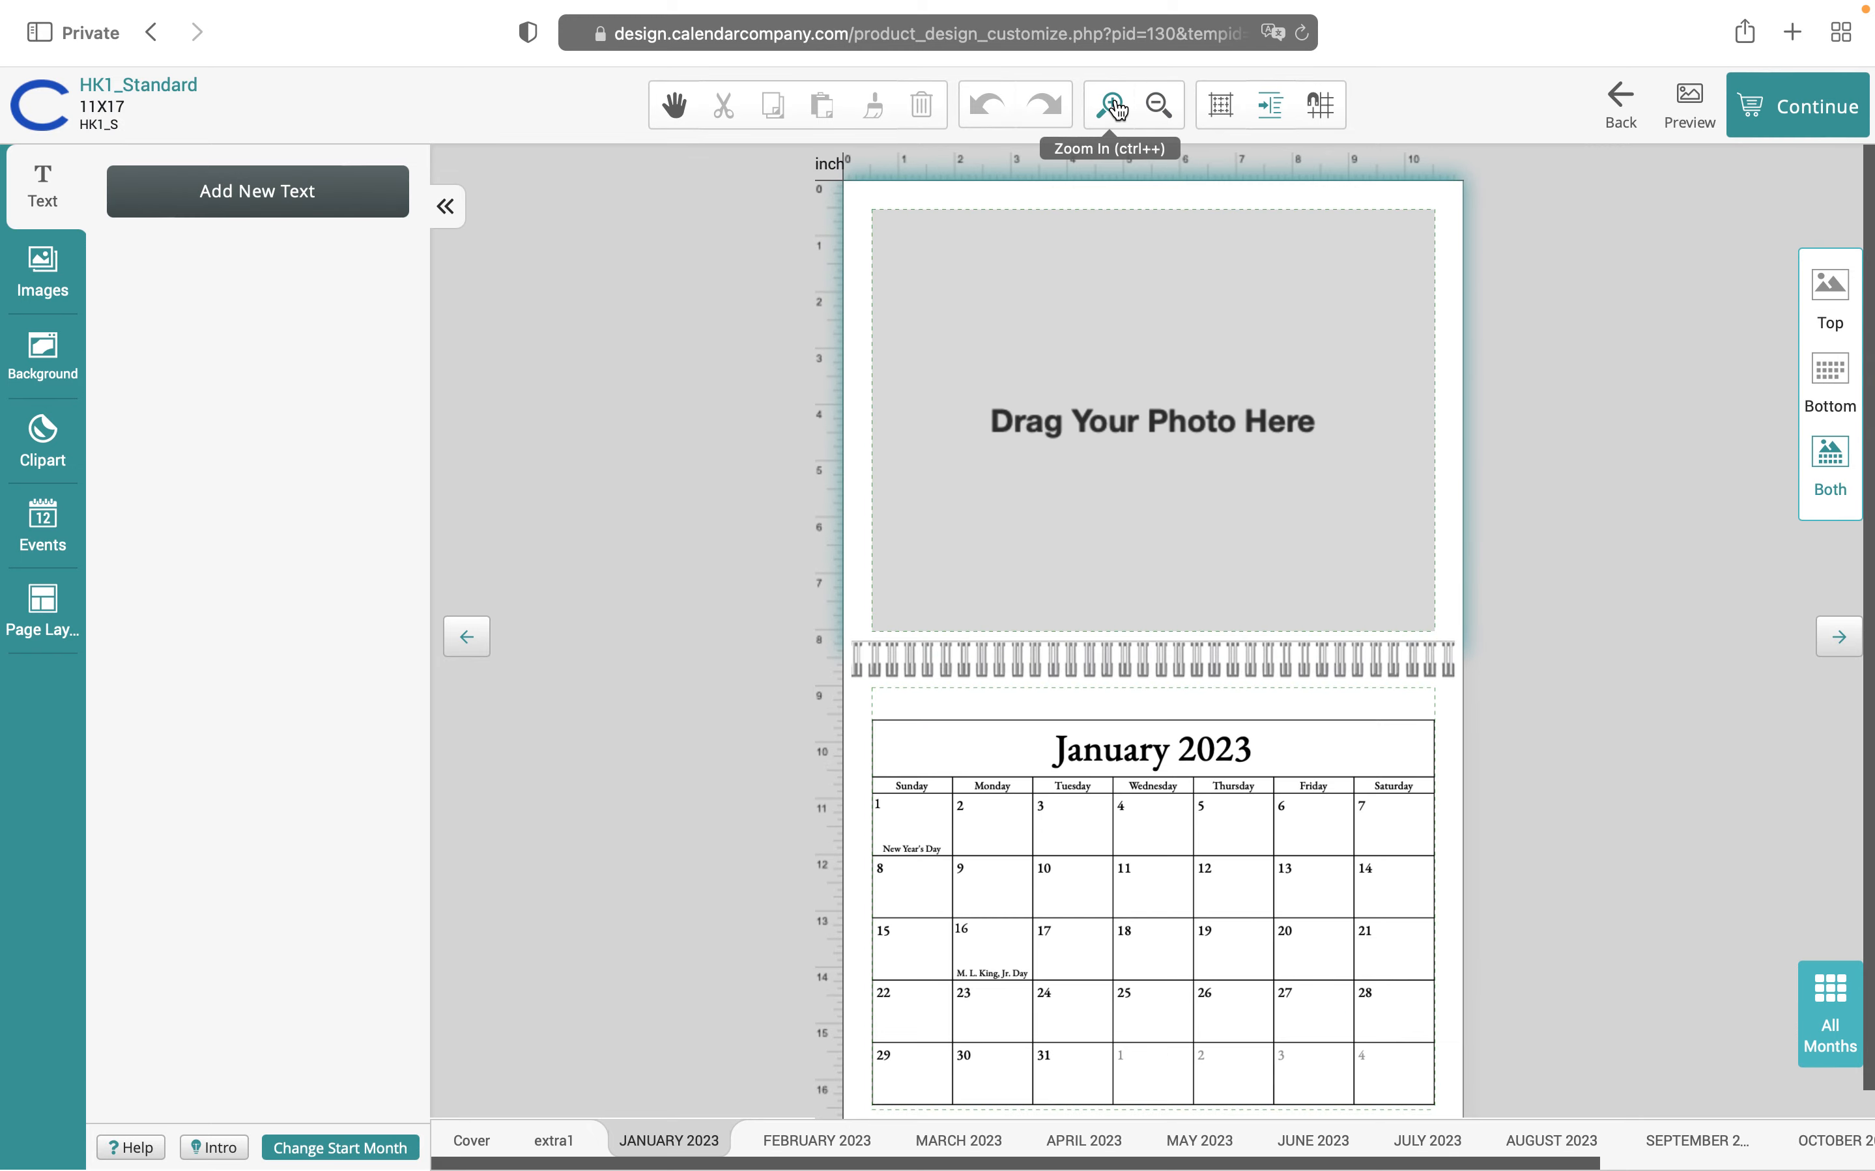
click(1116, 107)
click(1118, 110)
click(1118, 109)
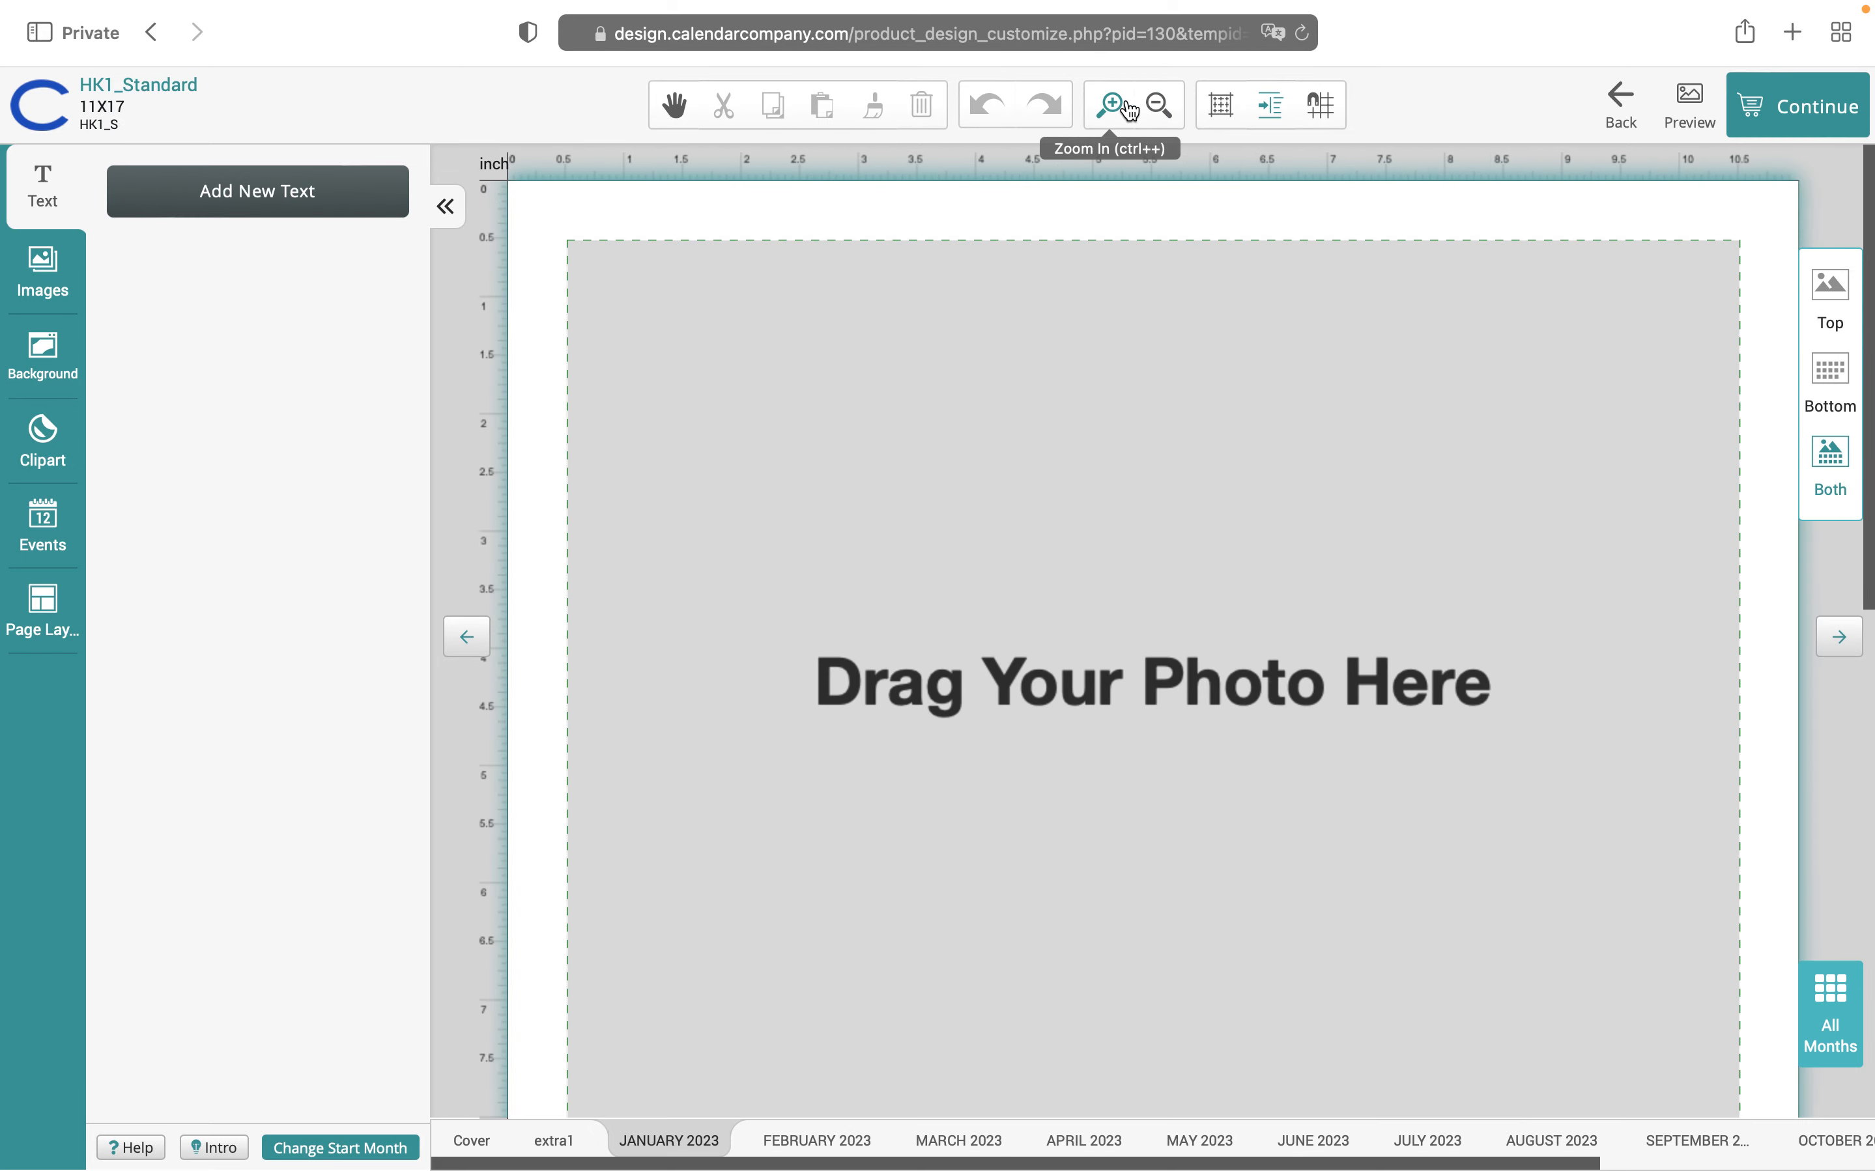
click(1159, 108)
click(1159, 108)
click(1161, 110)
click(1162, 113)
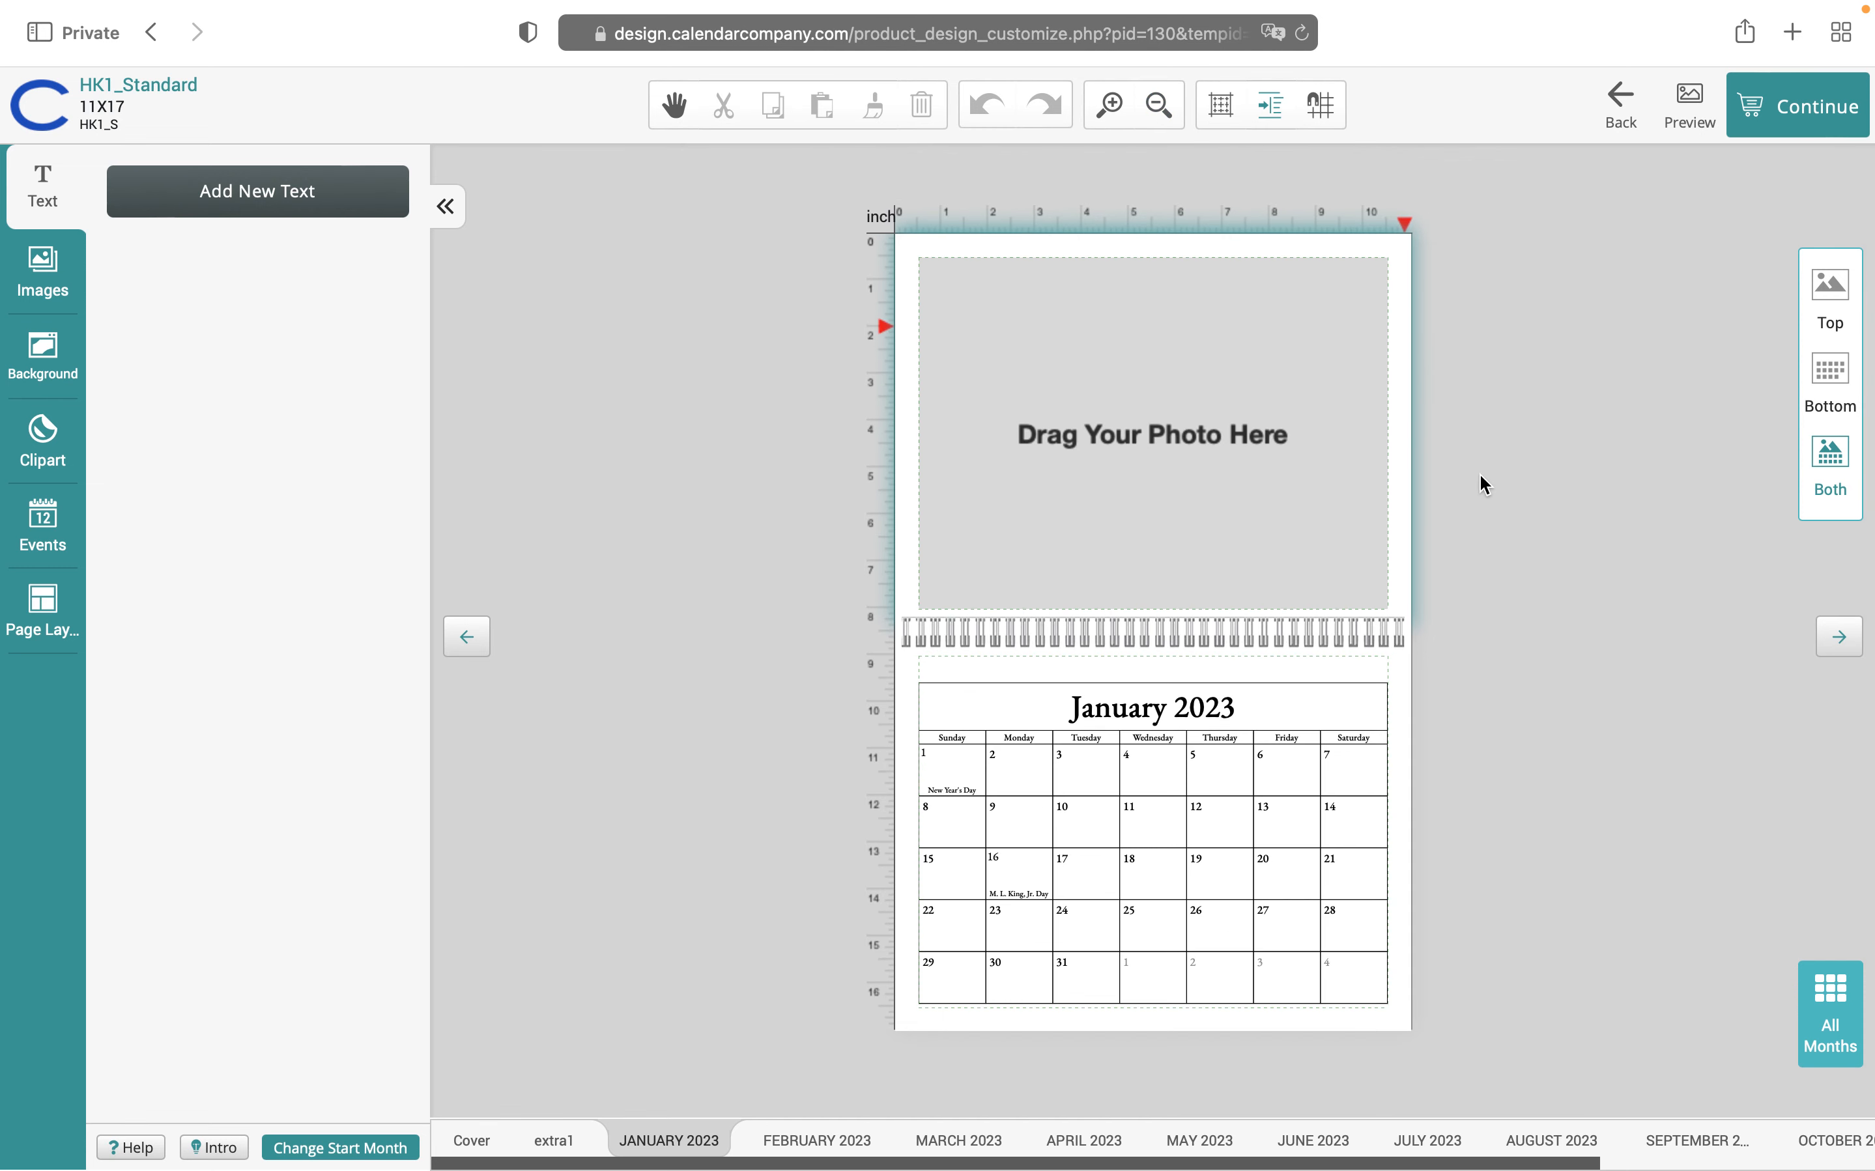
click(1159, 423)
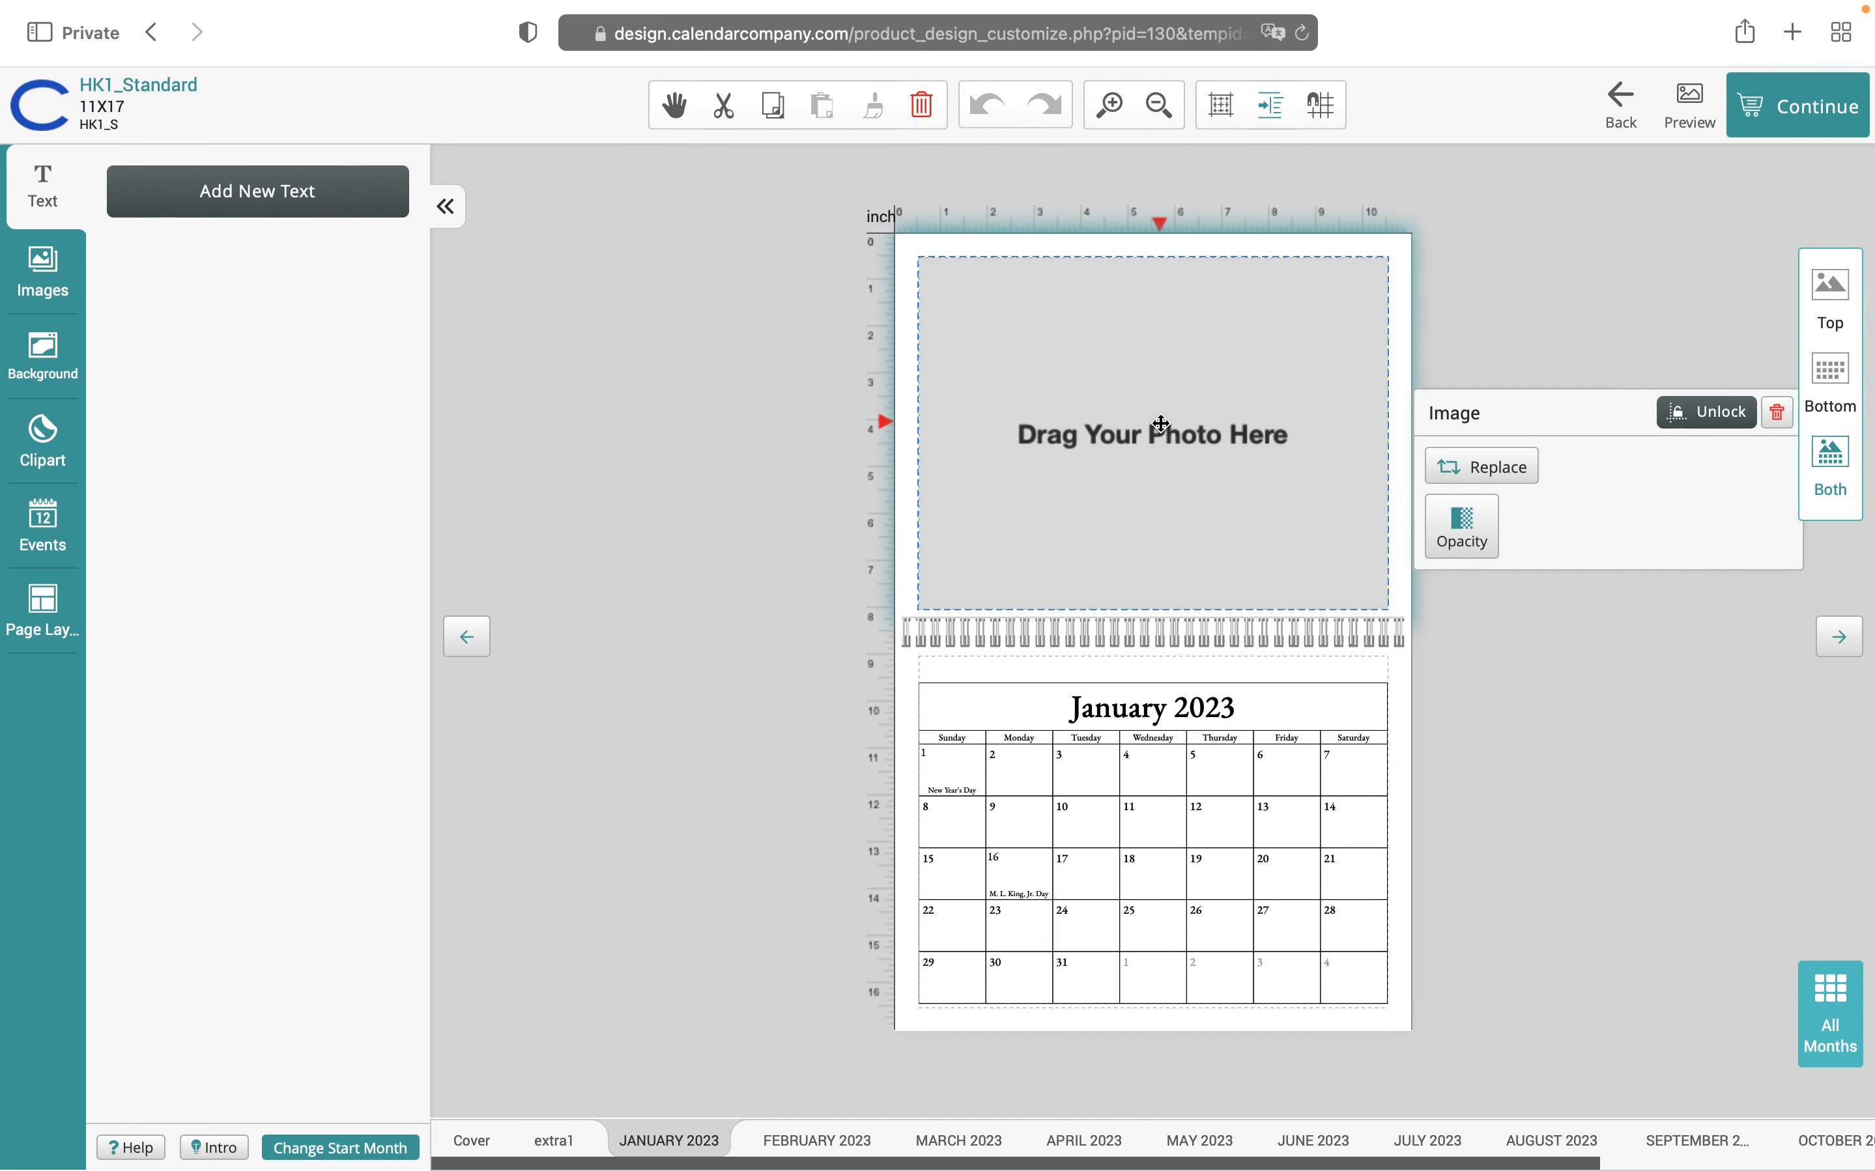
Upload the dog-in-a-field photo from the Pictures folder into the Image Gallery
click(43, 281)
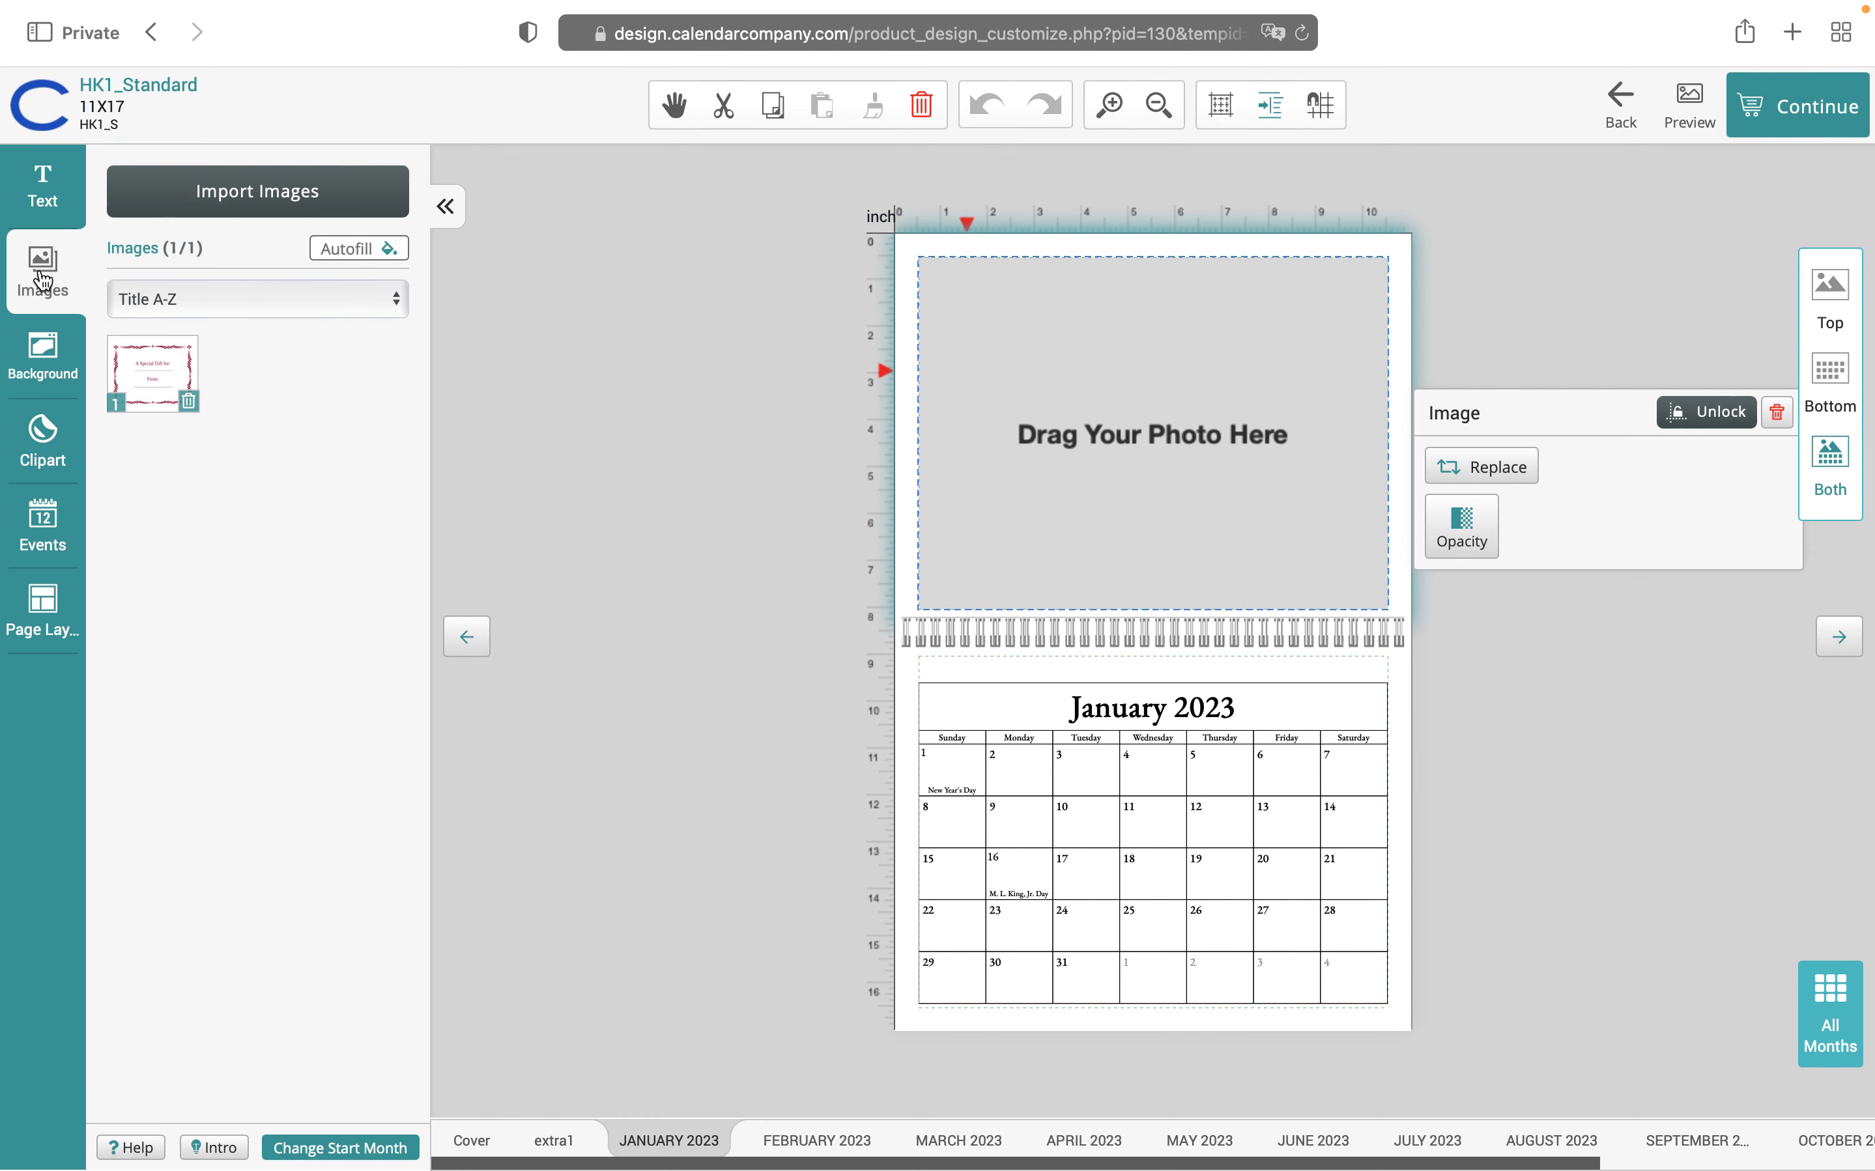
click(303, 200)
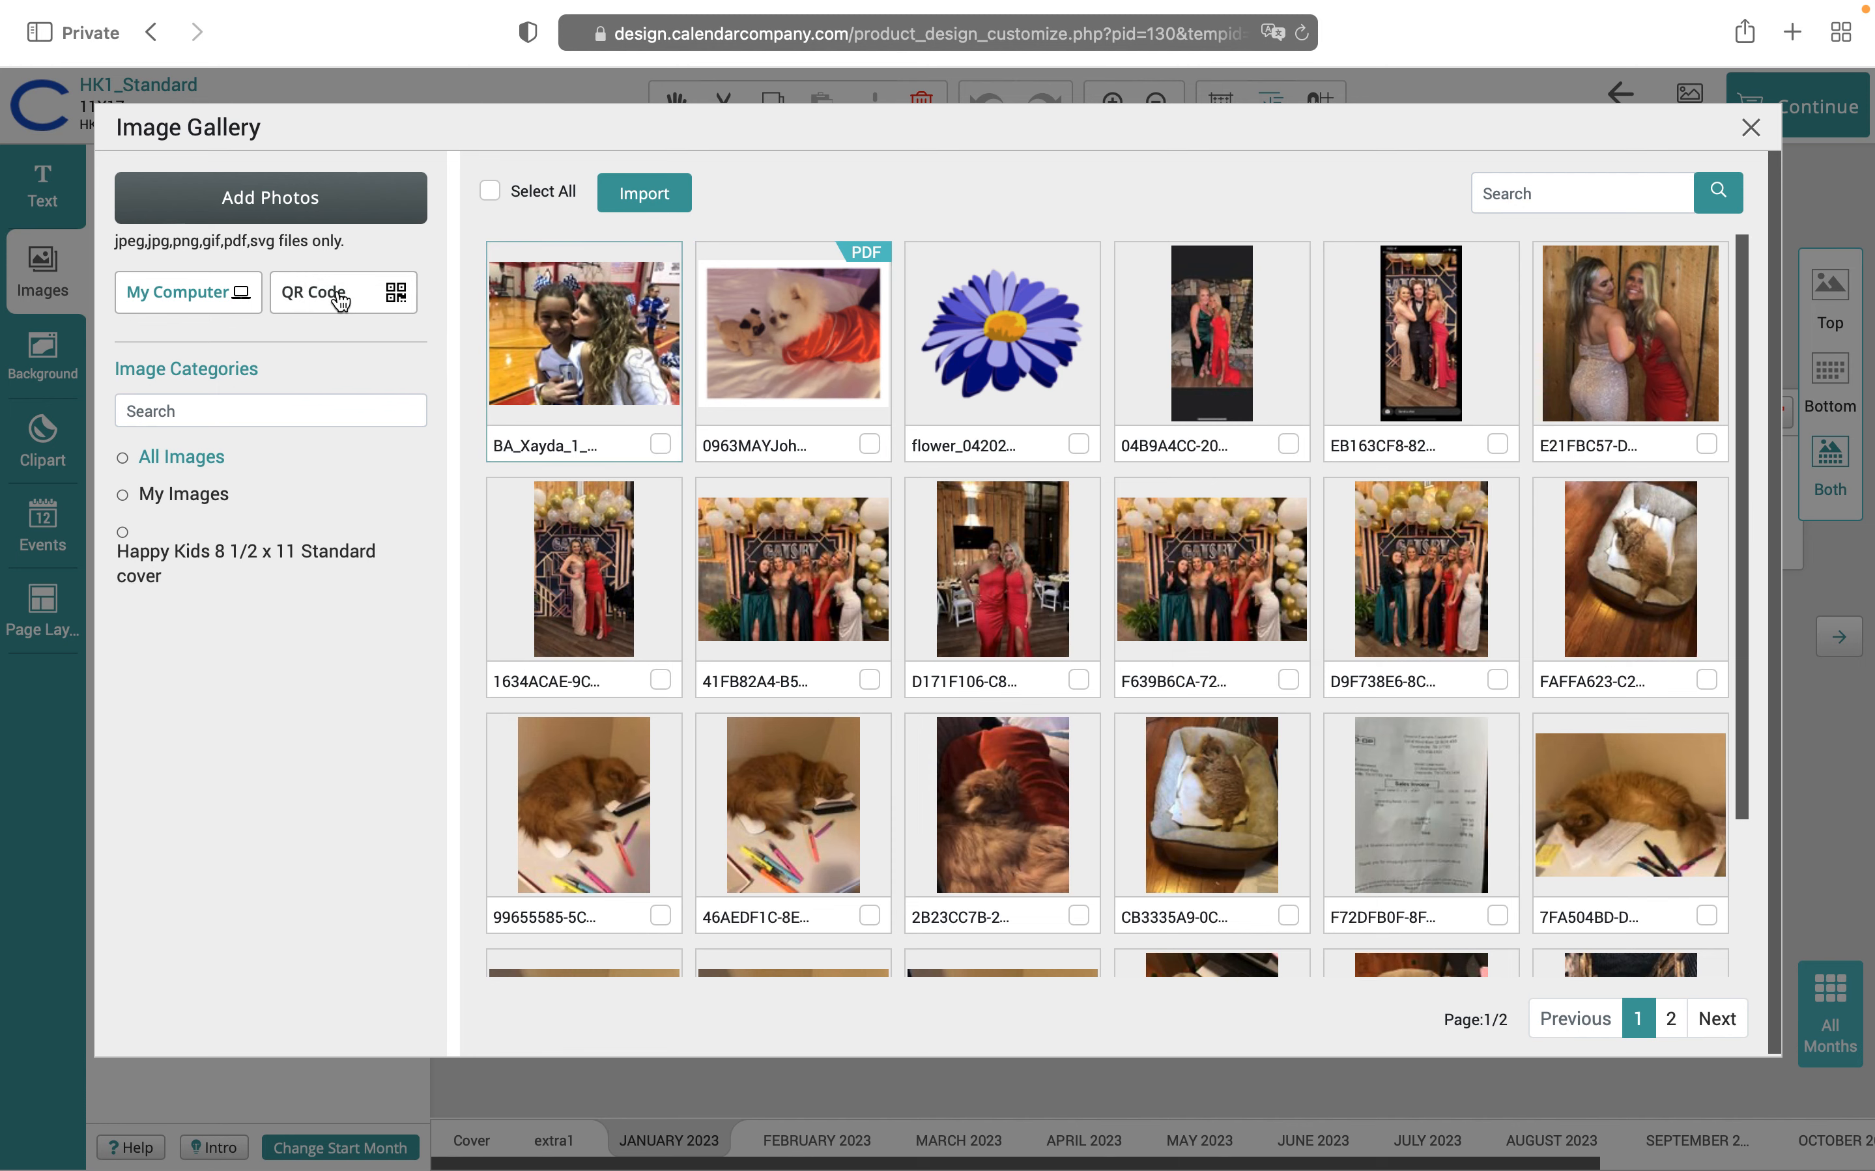
click(288, 204)
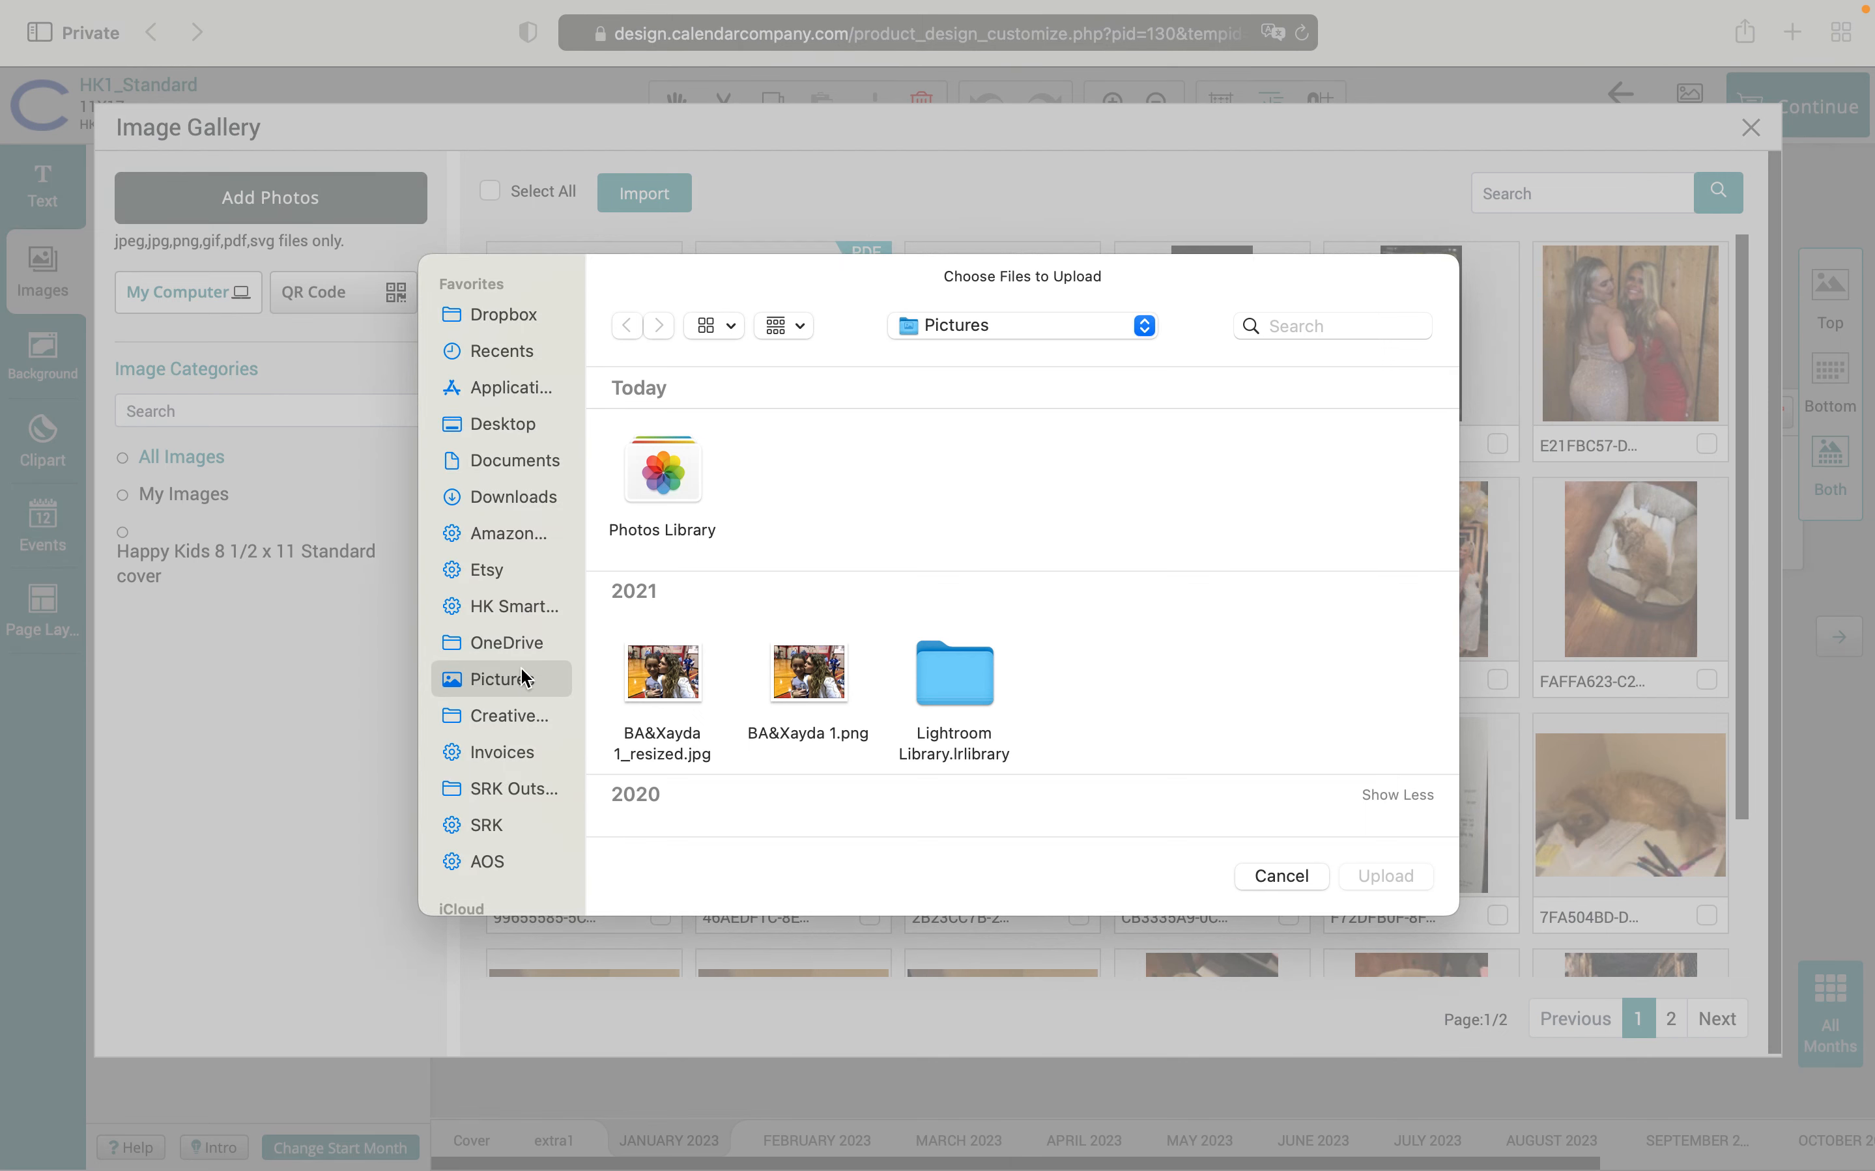
scroll(816, 633, down, 10)
scroll(816, 634, down, 2)
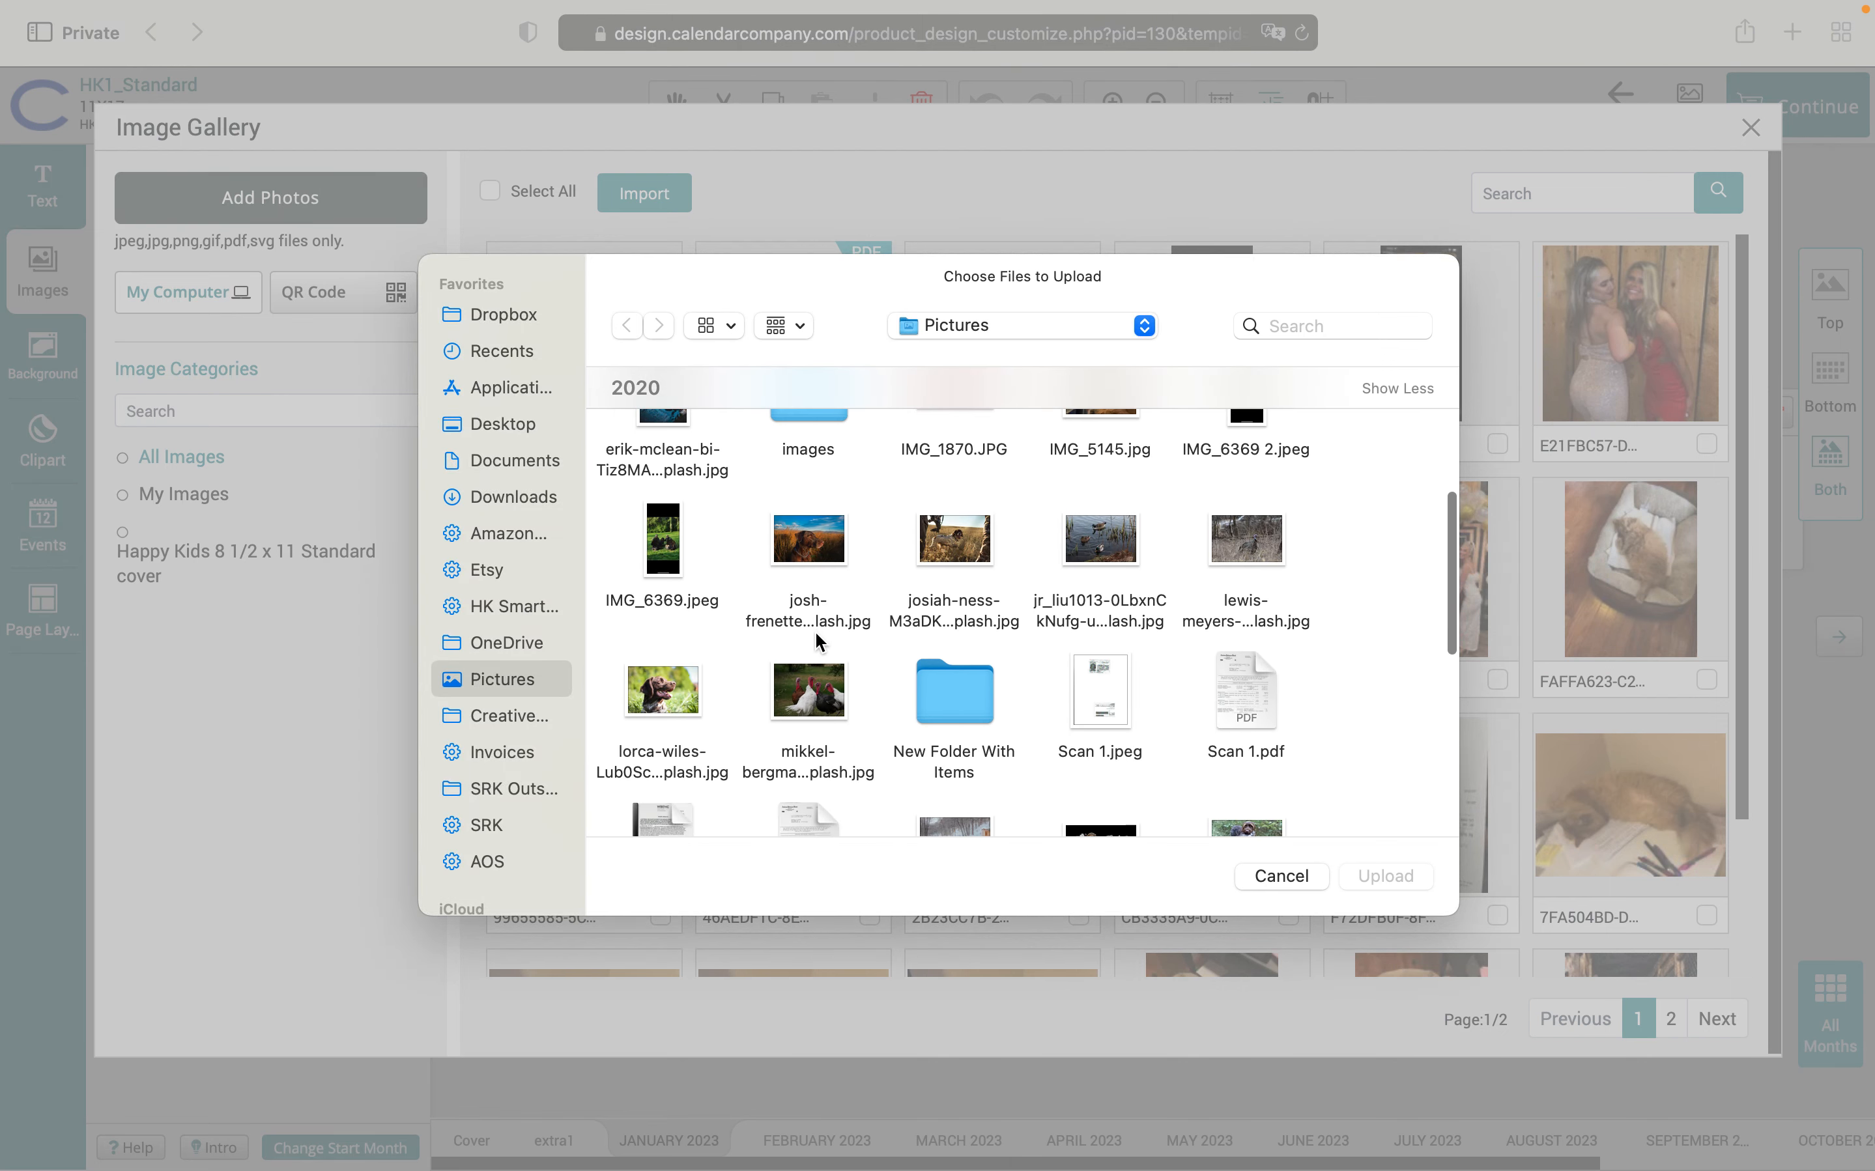
click(804, 549)
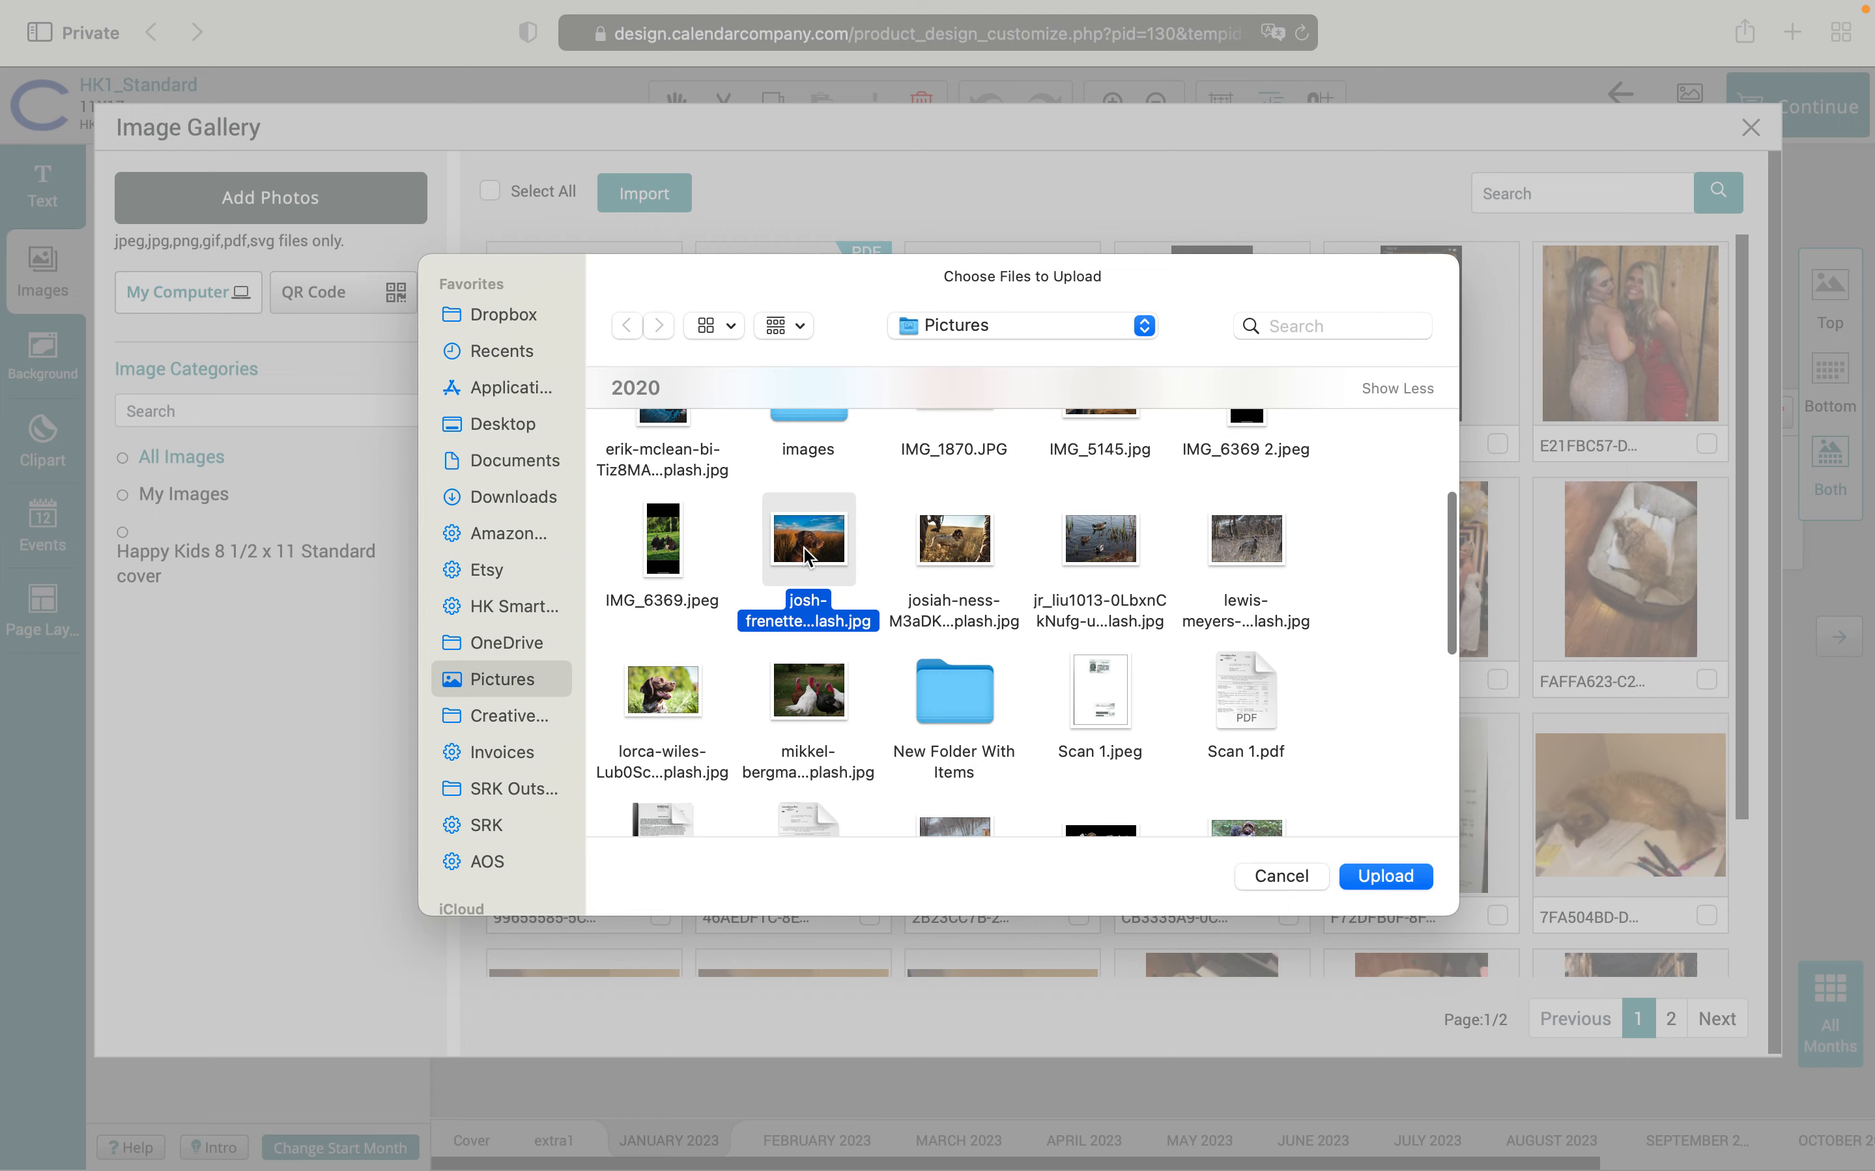
click(1414, 885)
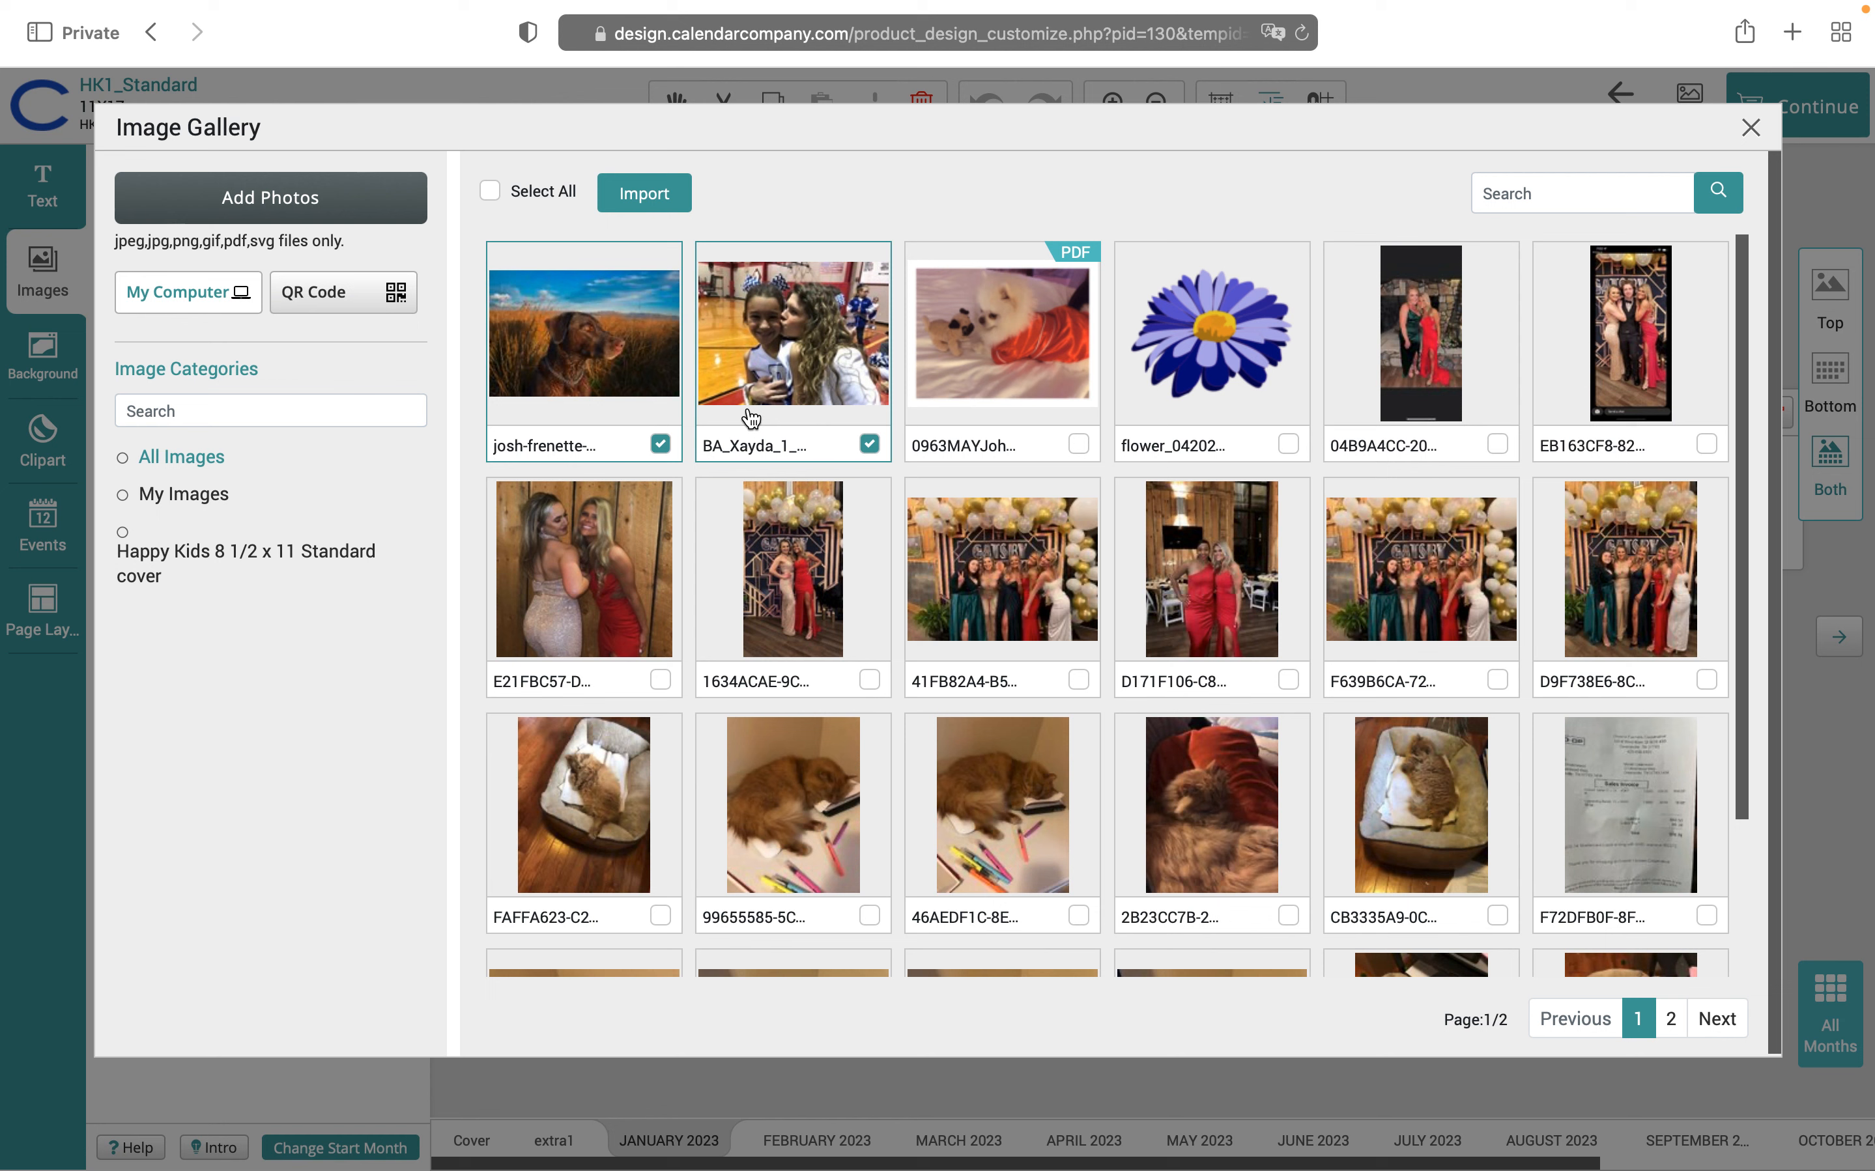
Tick the dark two-women photo and the red-dresses photo, then import the selected photos
click(868, 443)
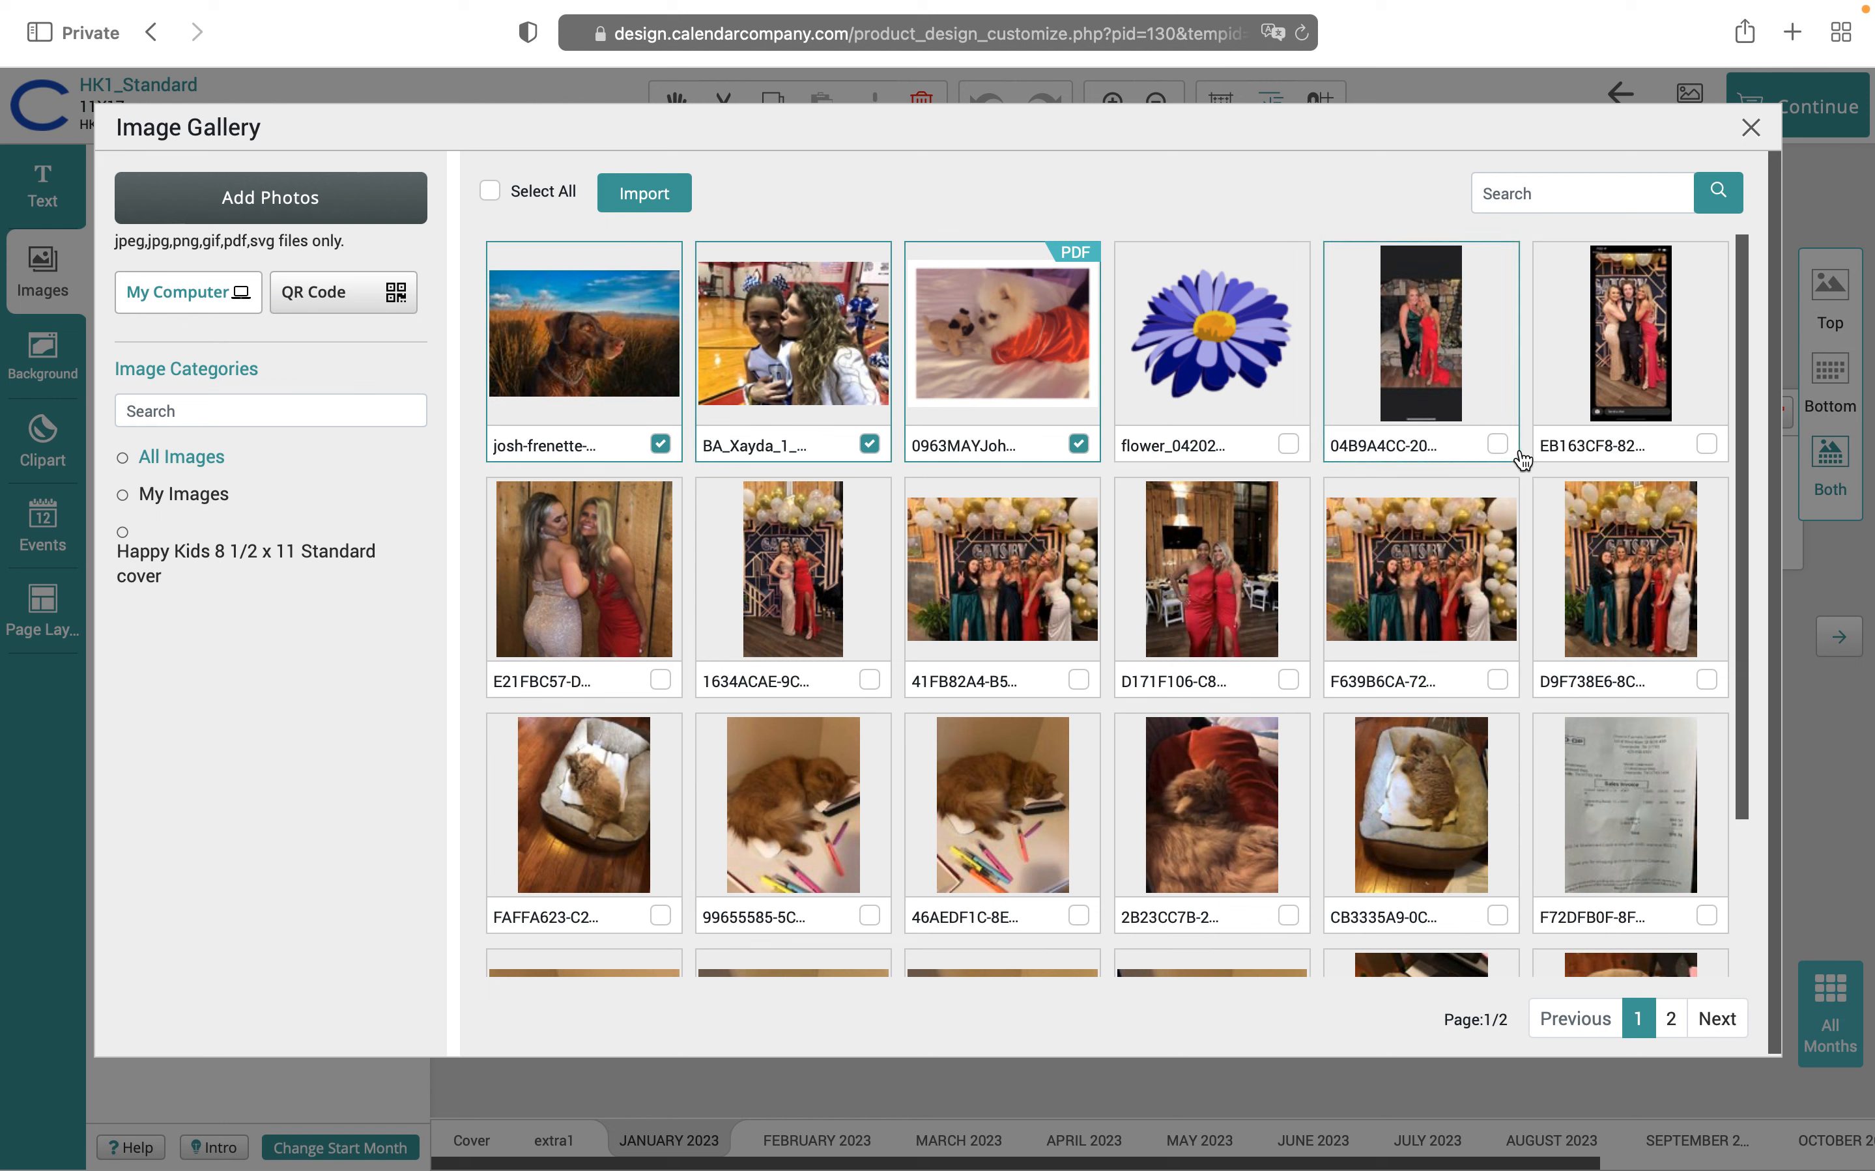
click(1495, 443)
scroll(1102, 747, down, 3)
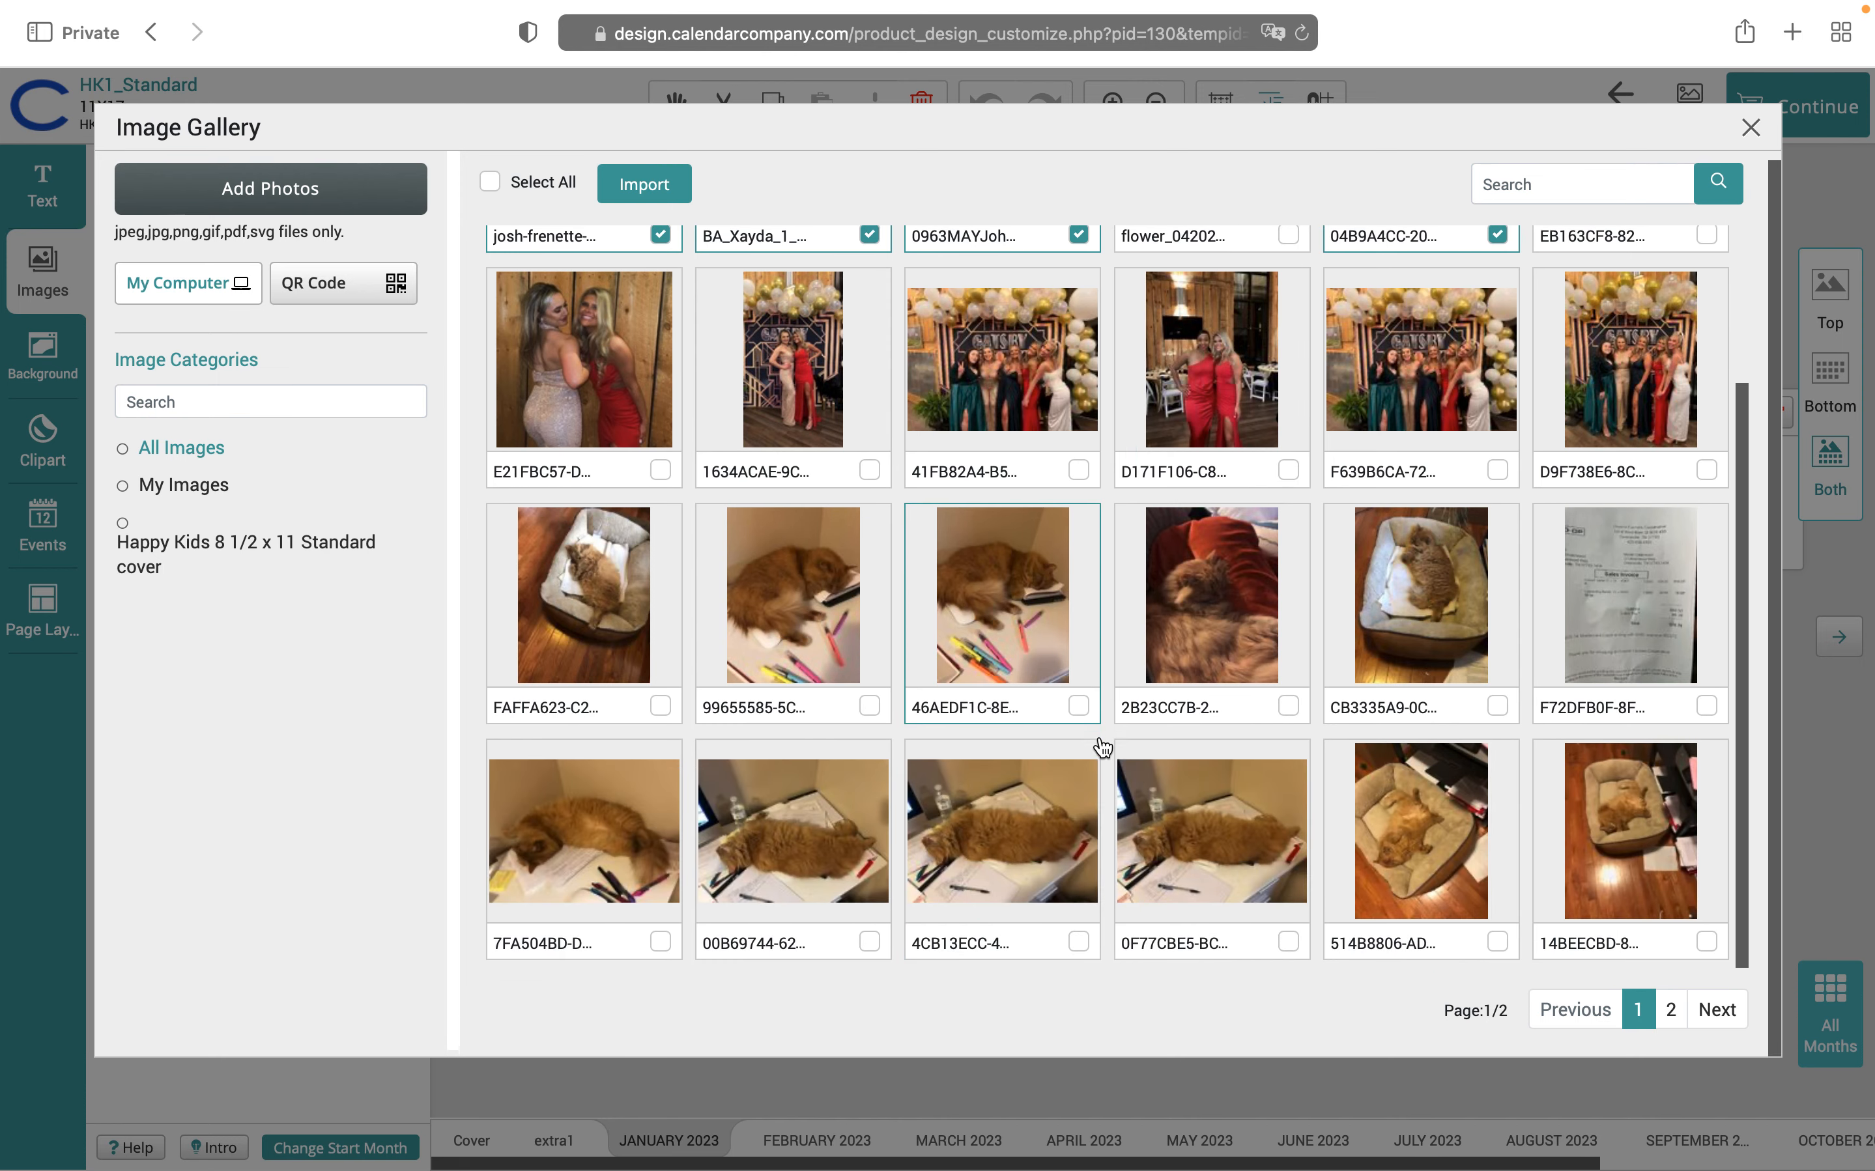
scroll(1102, 747, up, 2)
scroll(1102, 748, up, 1)
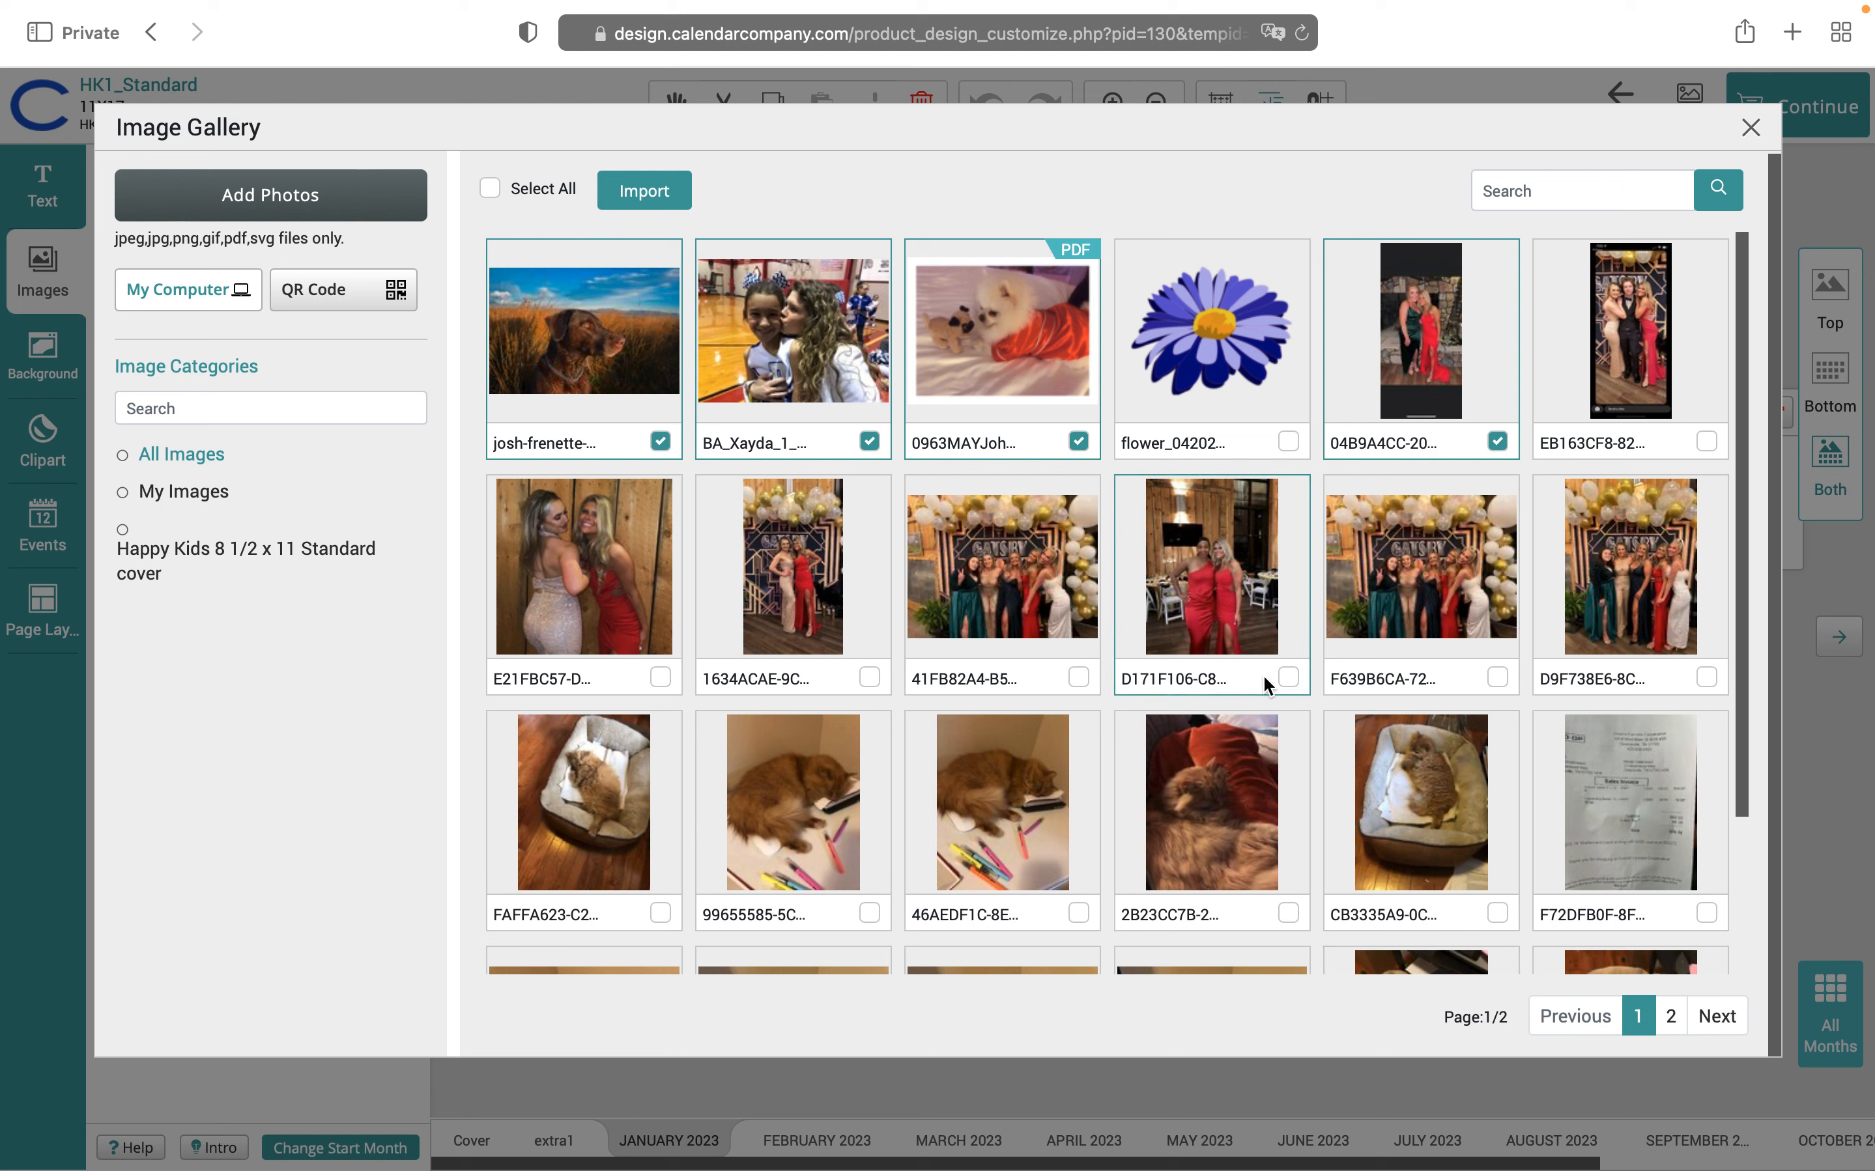
click(1289, 679)
scroll(1137, 699, down, 3)
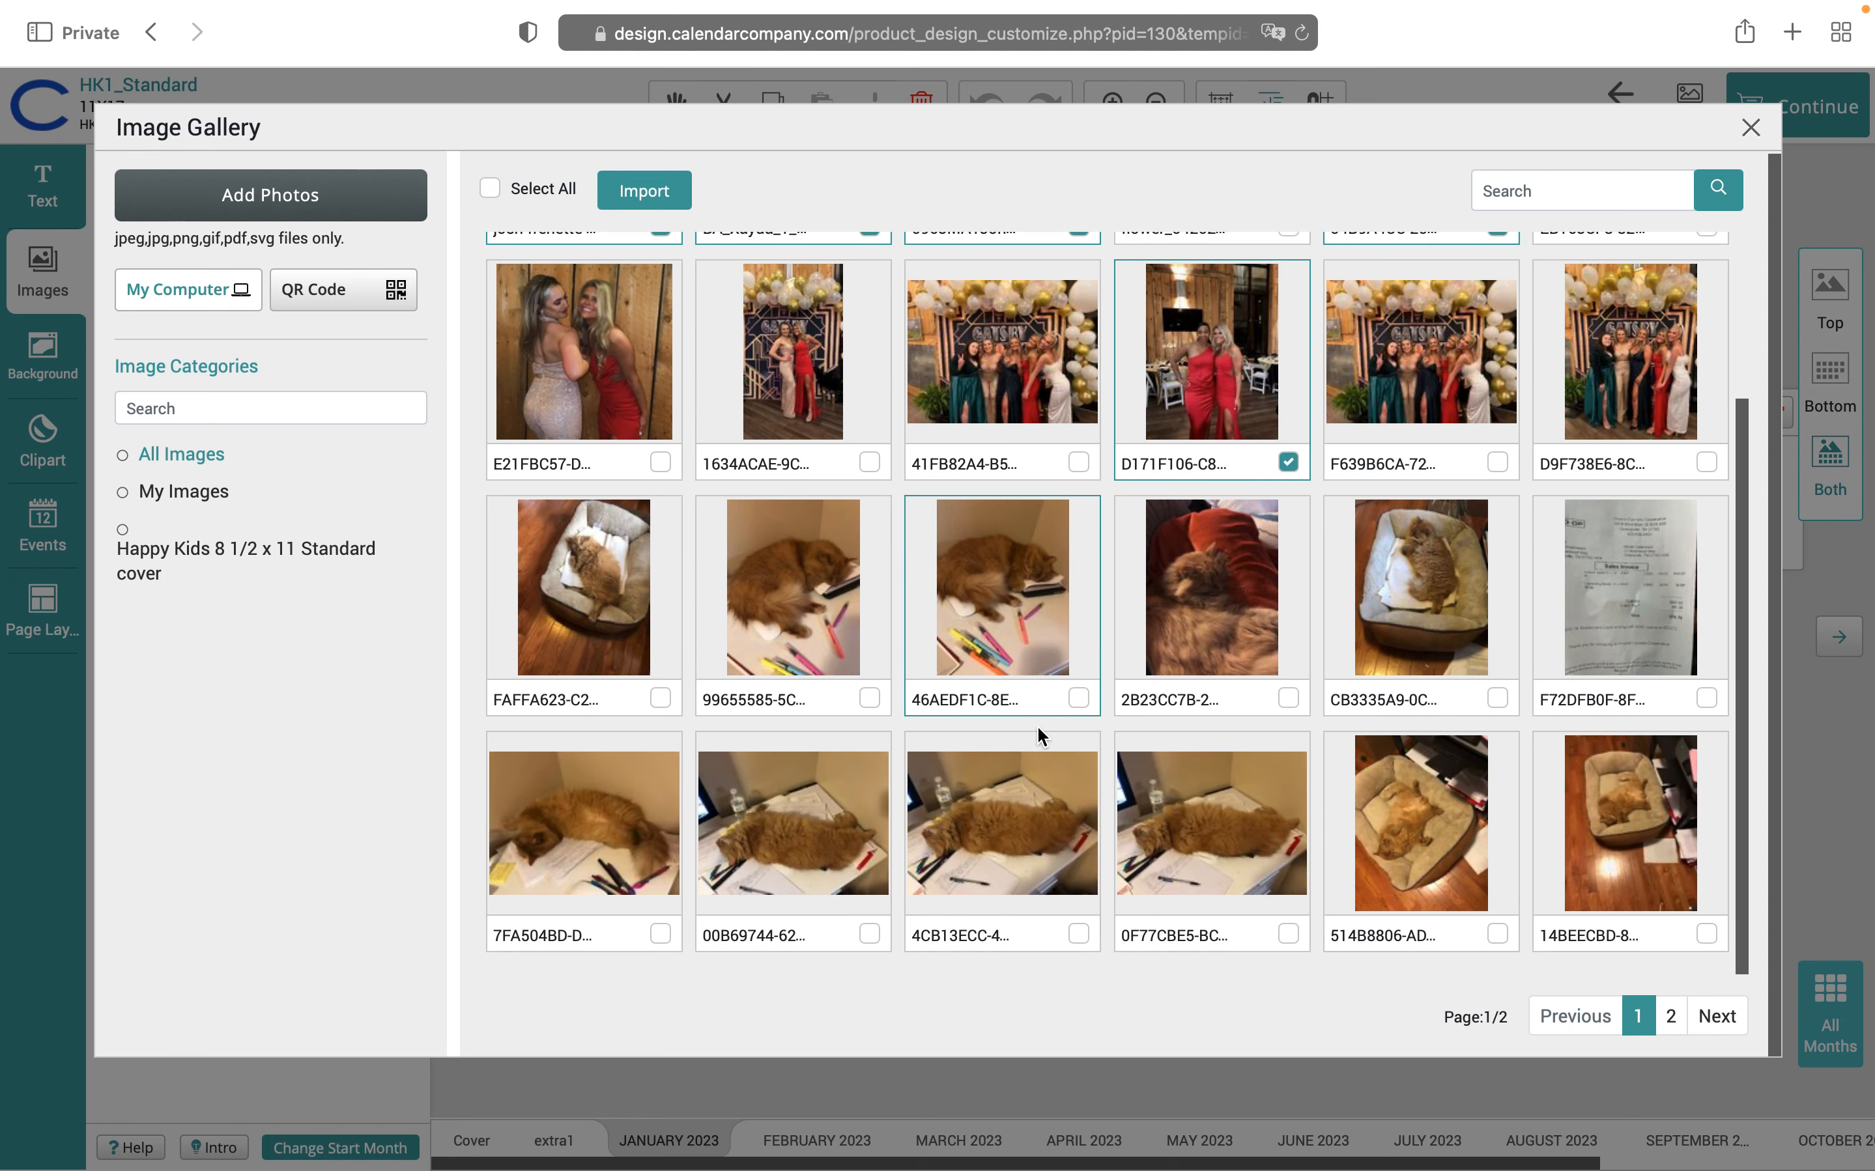
click(661, 196)
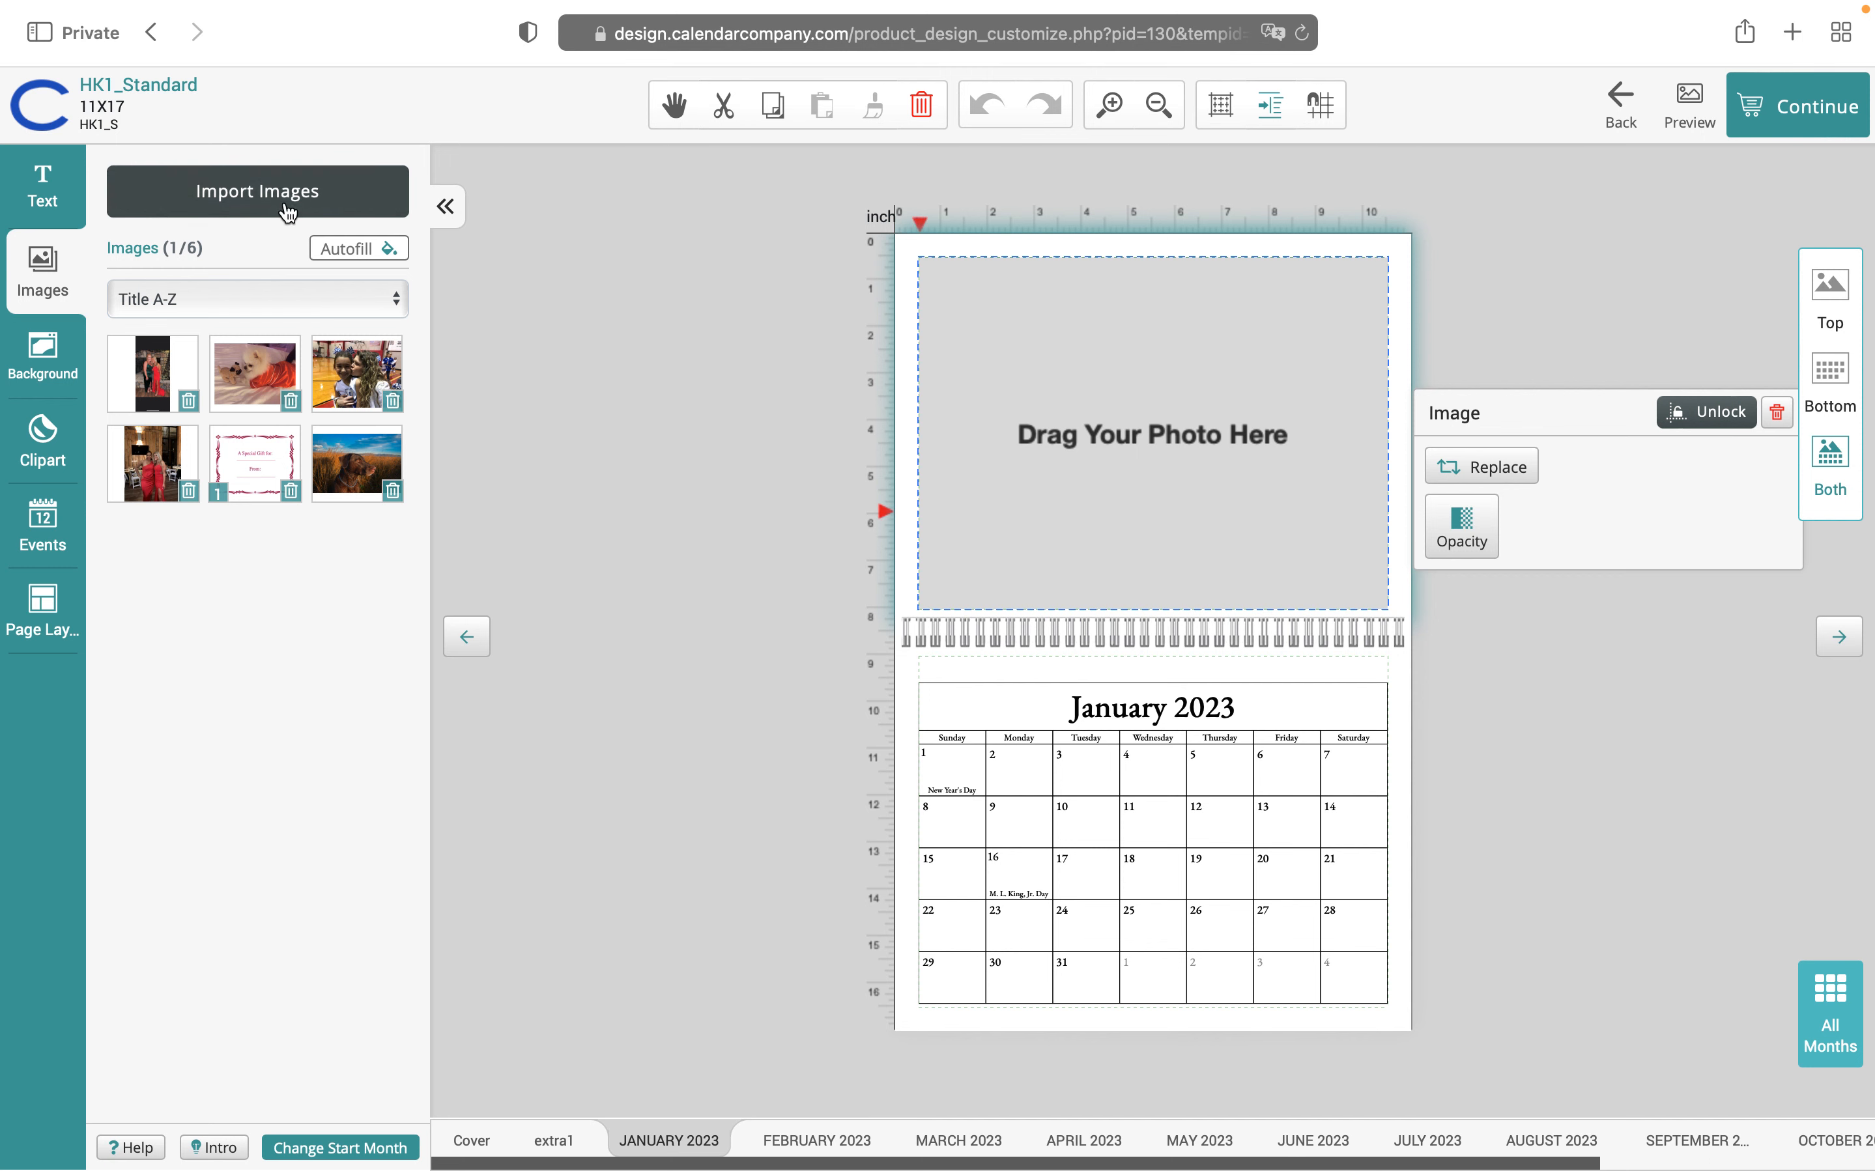
click(45, 610)
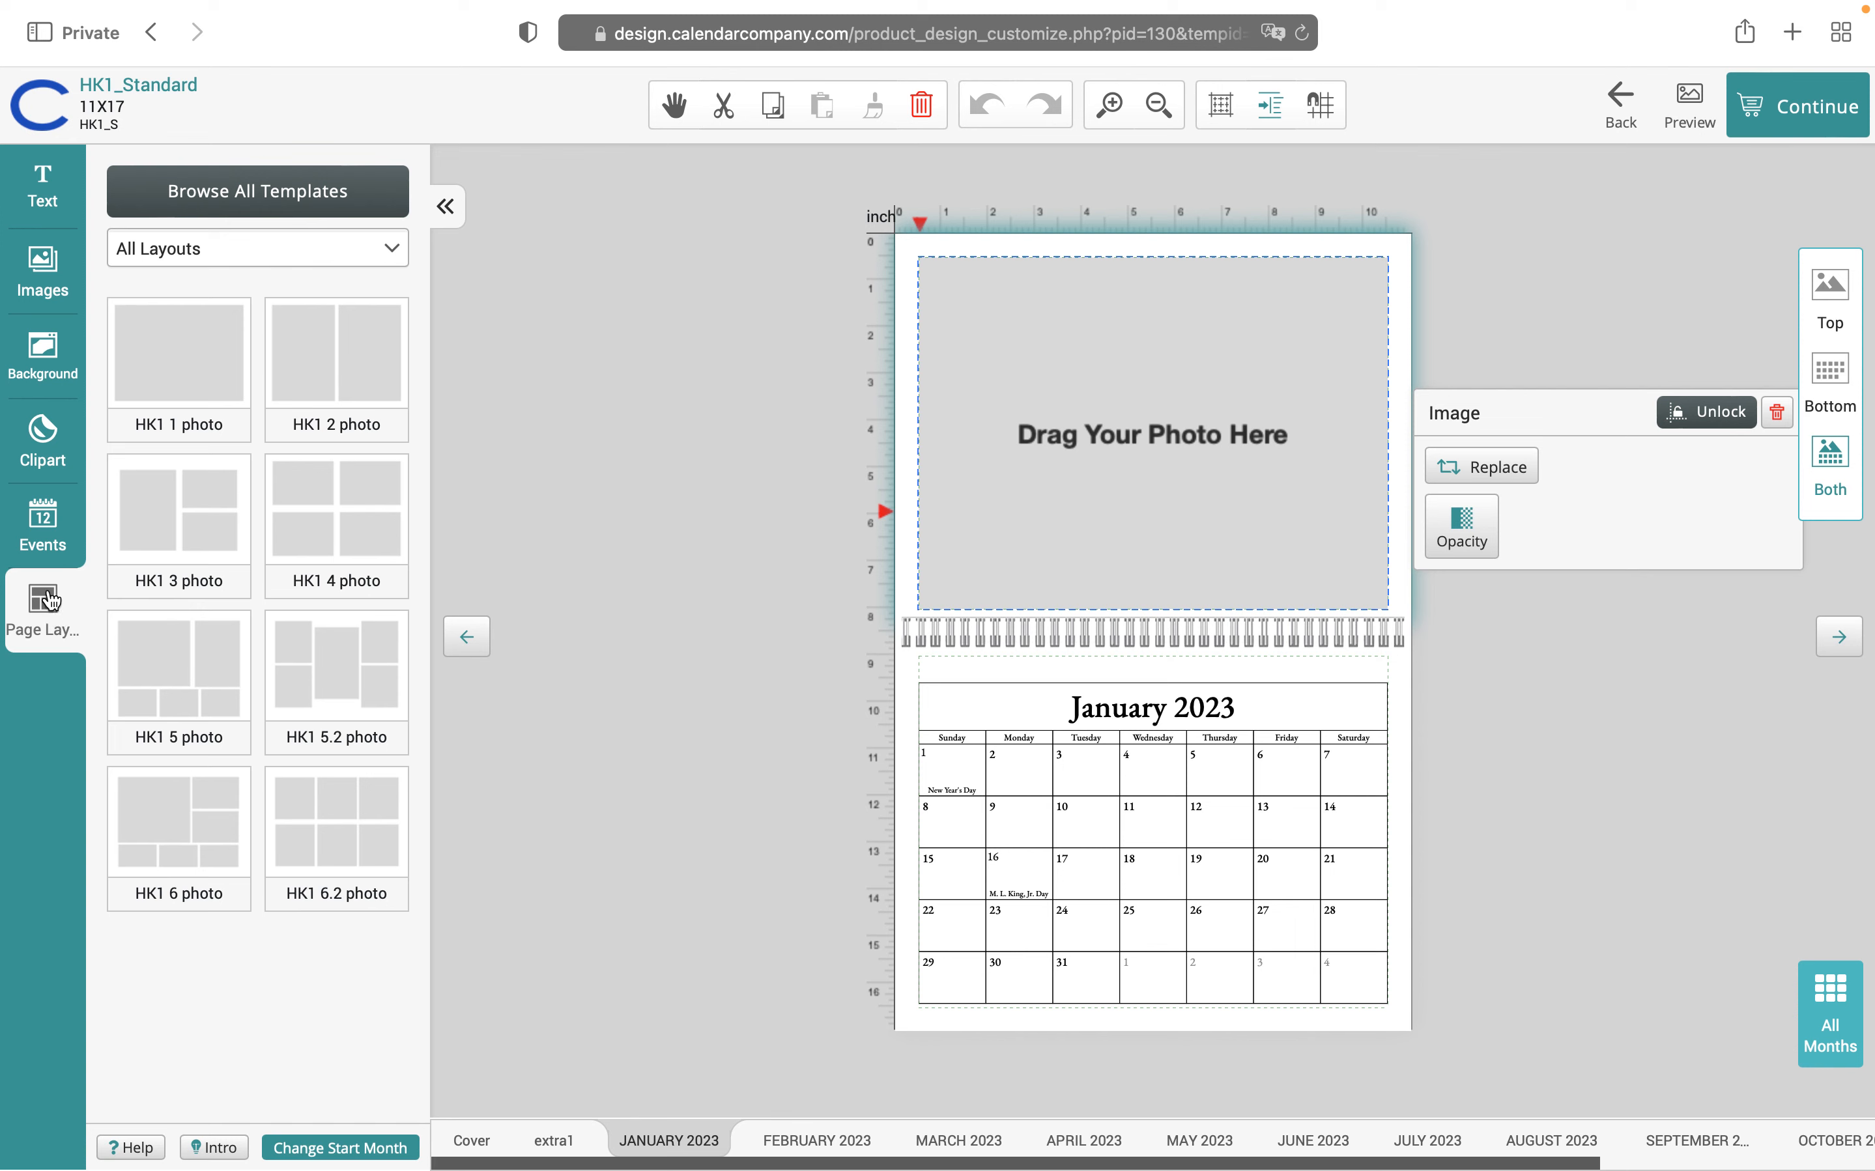
Apply the HK1 4 photo layout to January and display the uploaded photo thumbnails
mouse_move(339, 511)
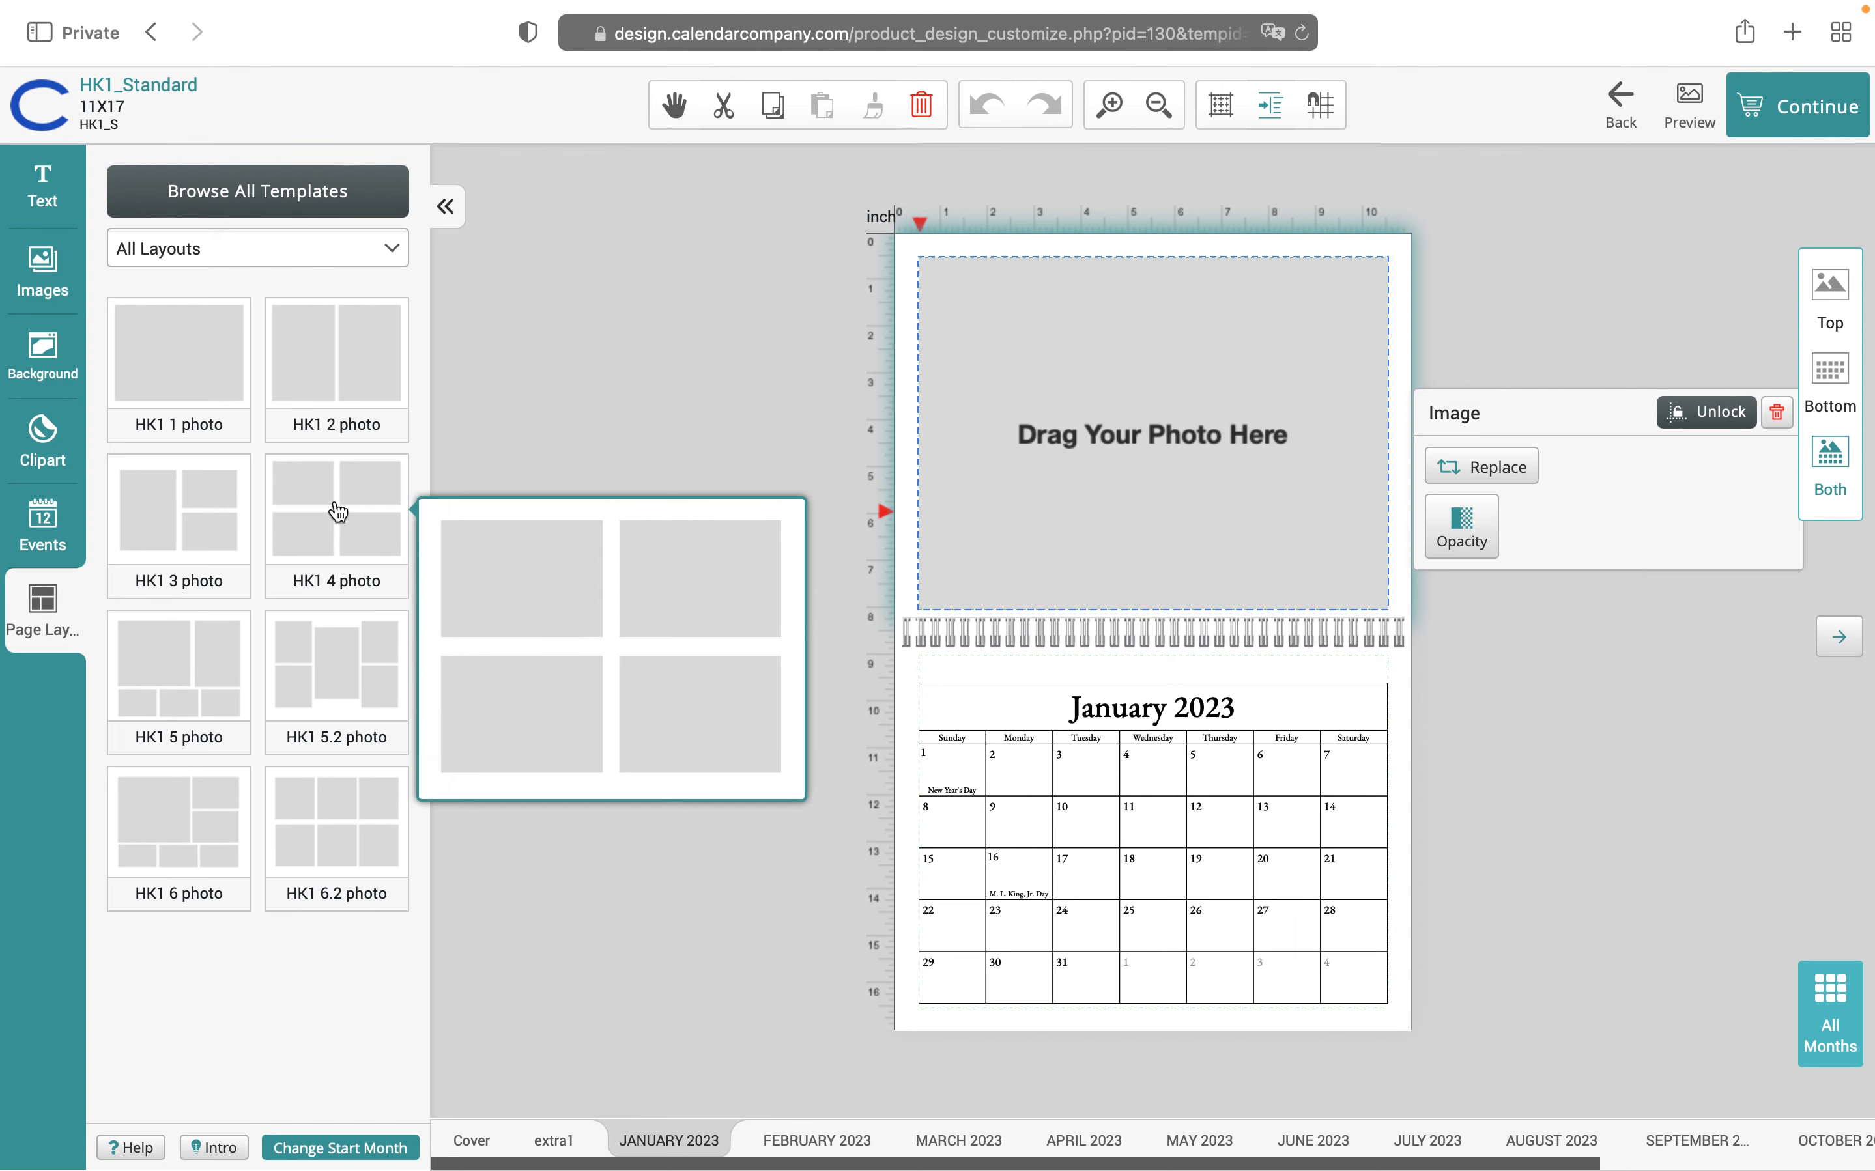
click(339, 511)
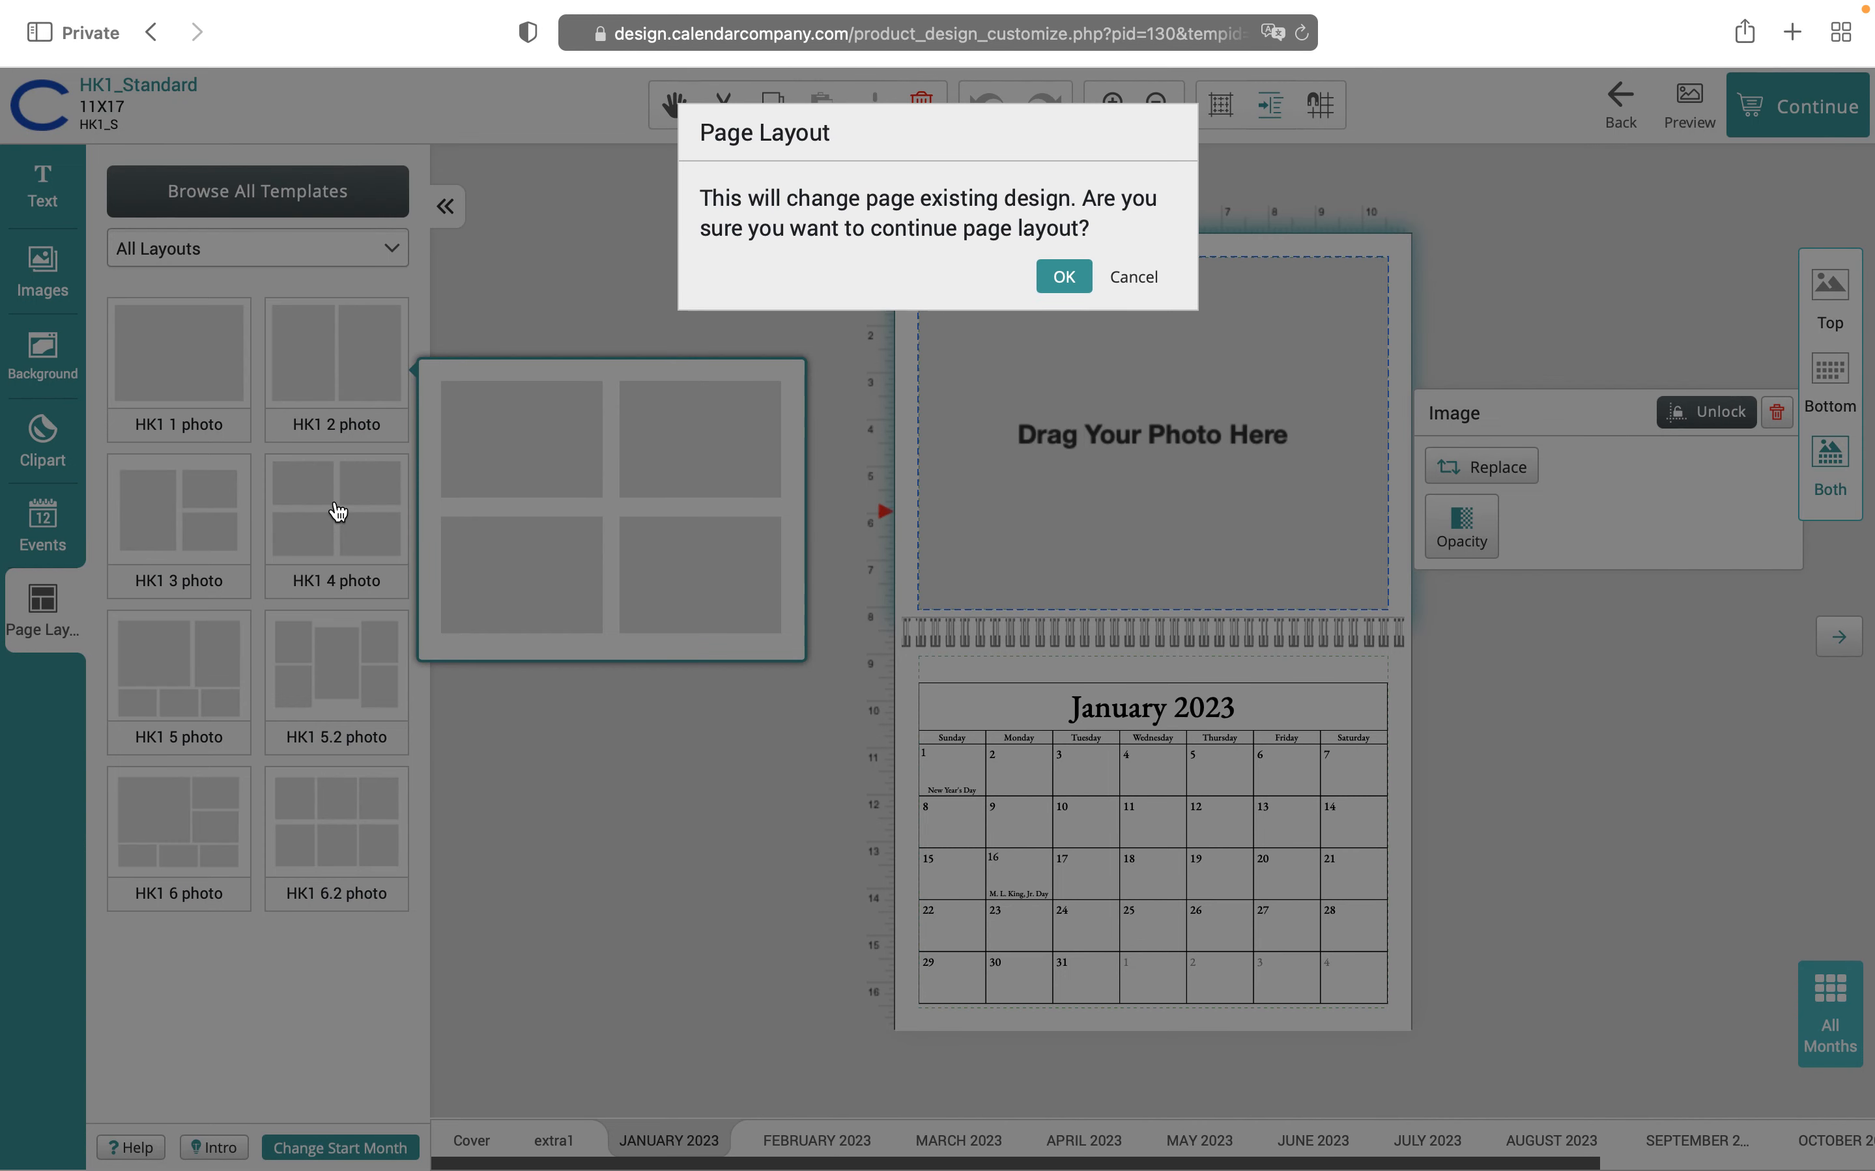
click(1063, 277)
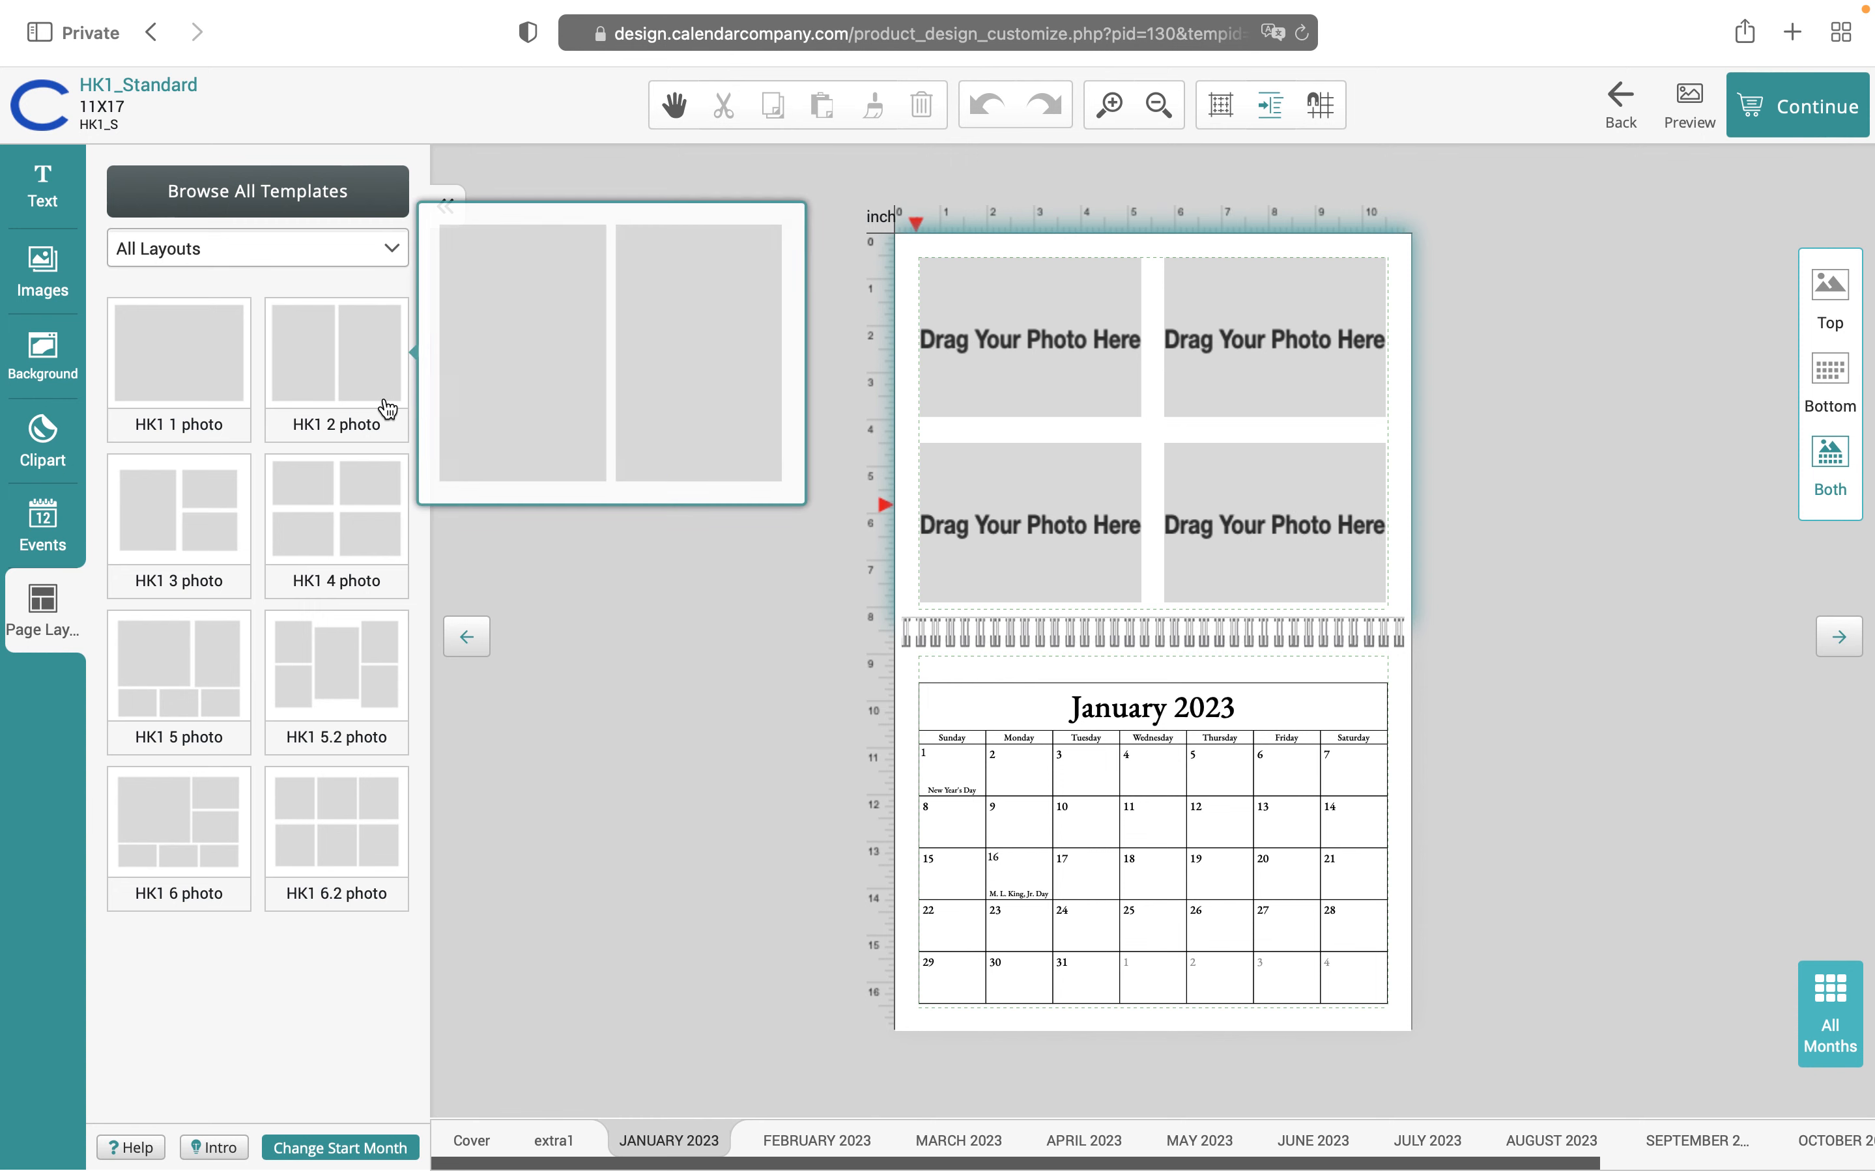
click(44, 266)
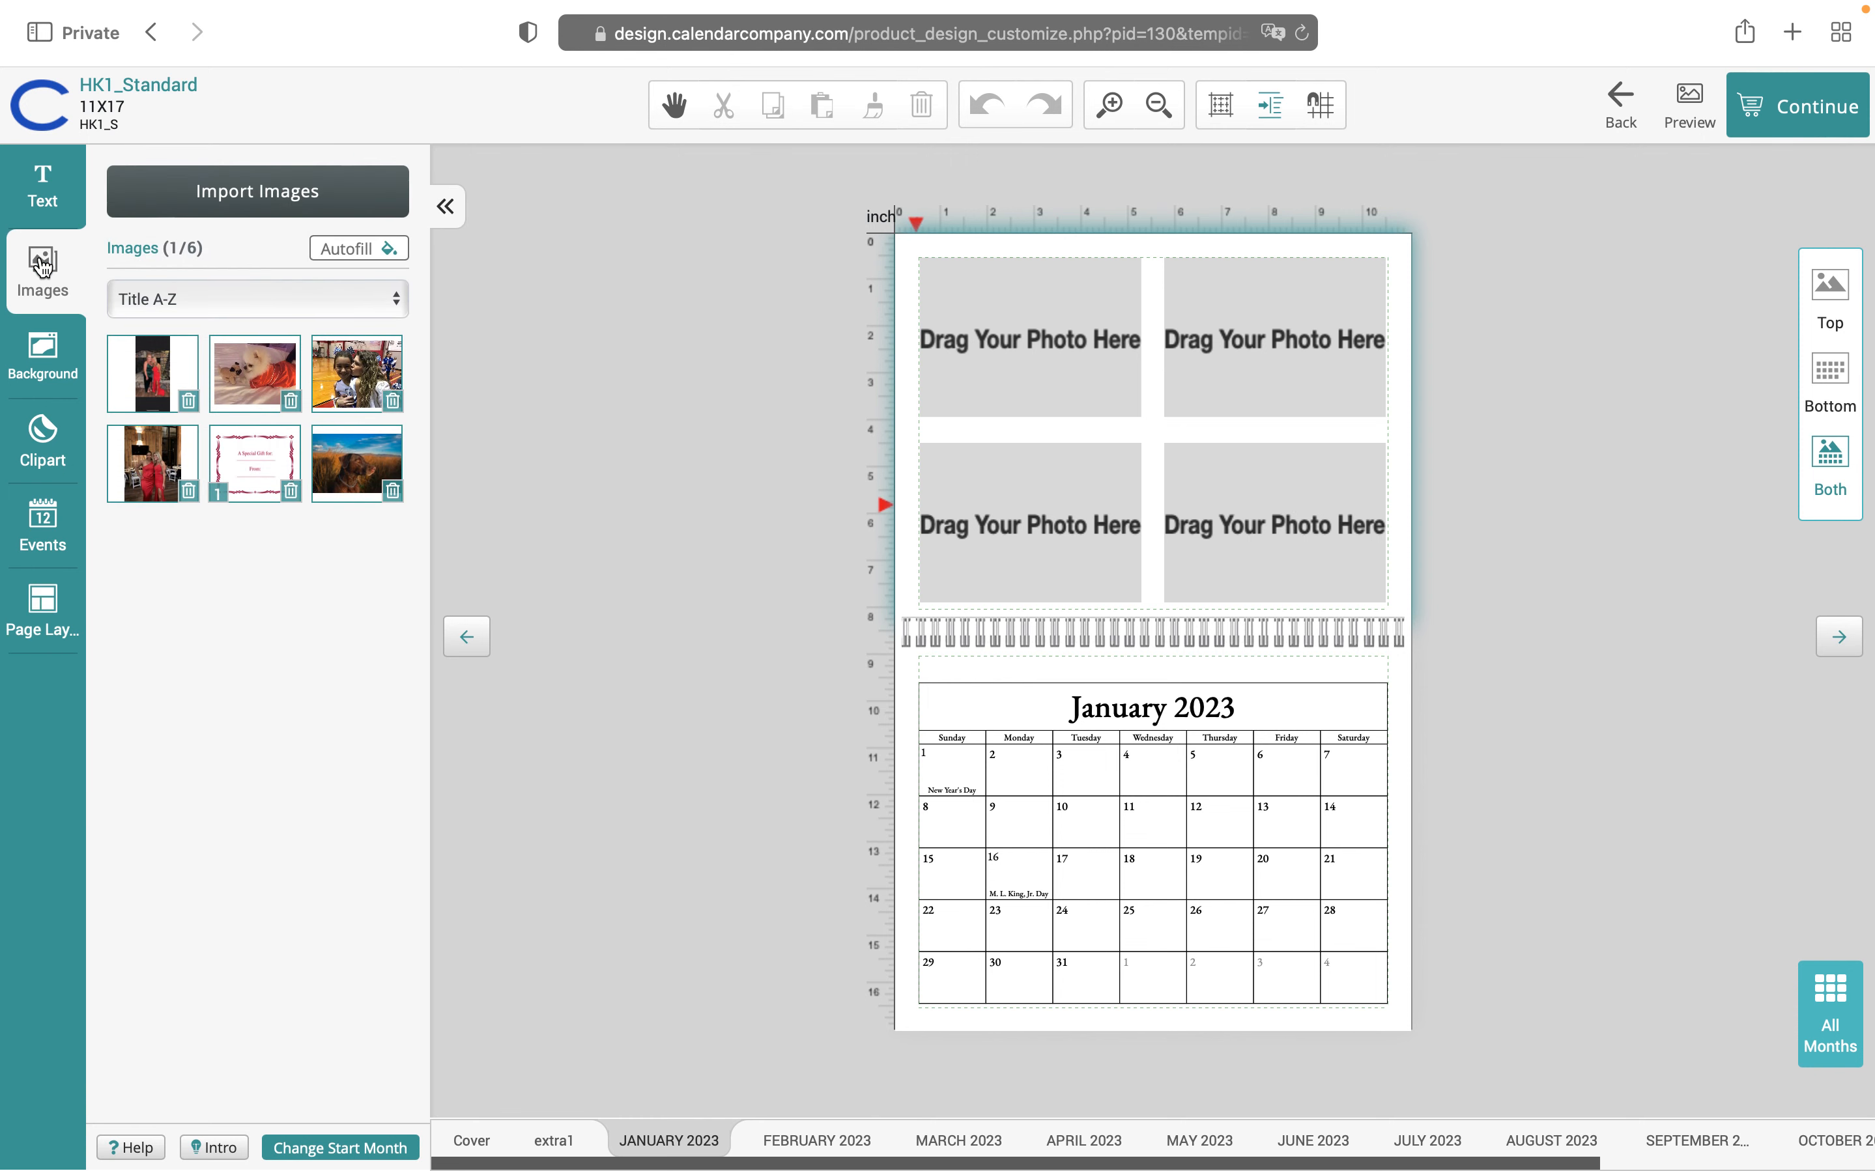
Place the dog photo in the top-left slot and the two-women photo top-right
drag(249, 378, 1003, 354)
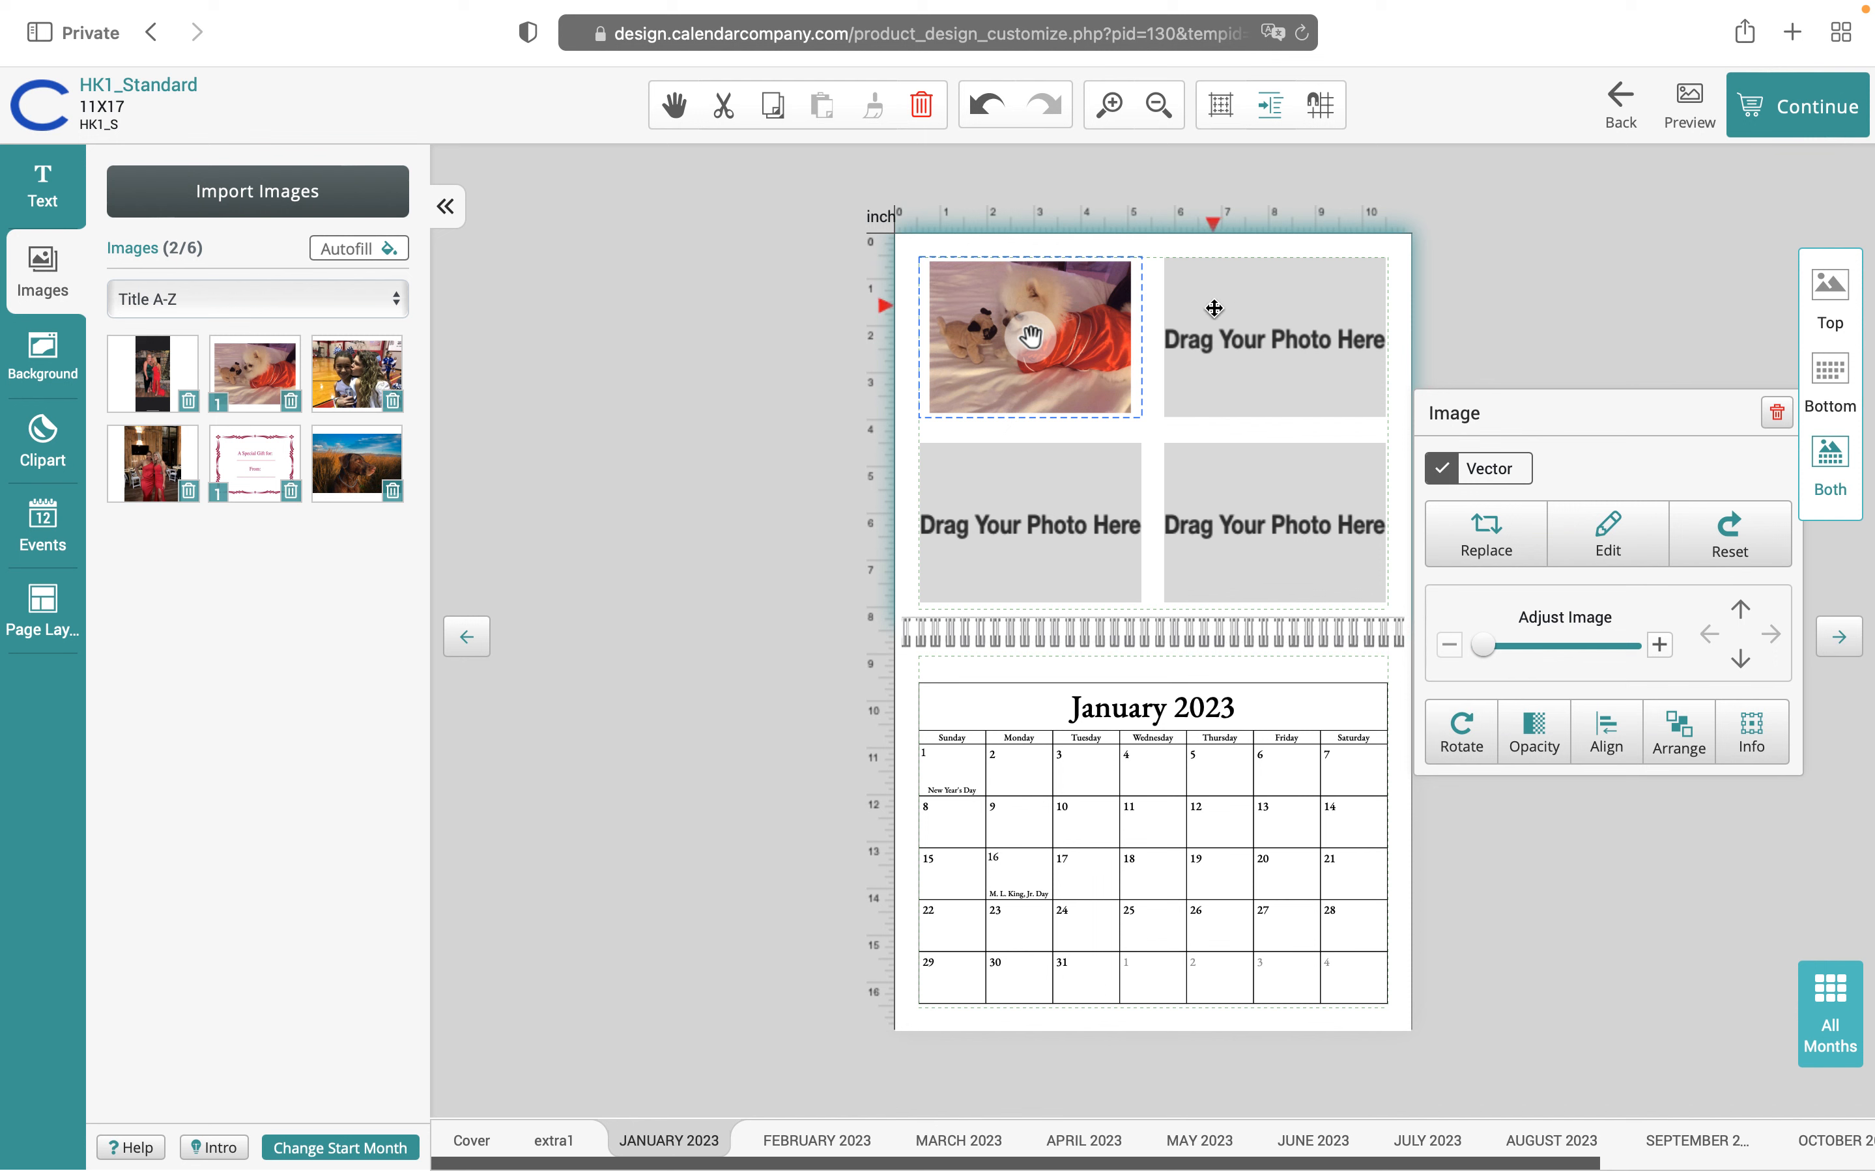
click(1286, 377)
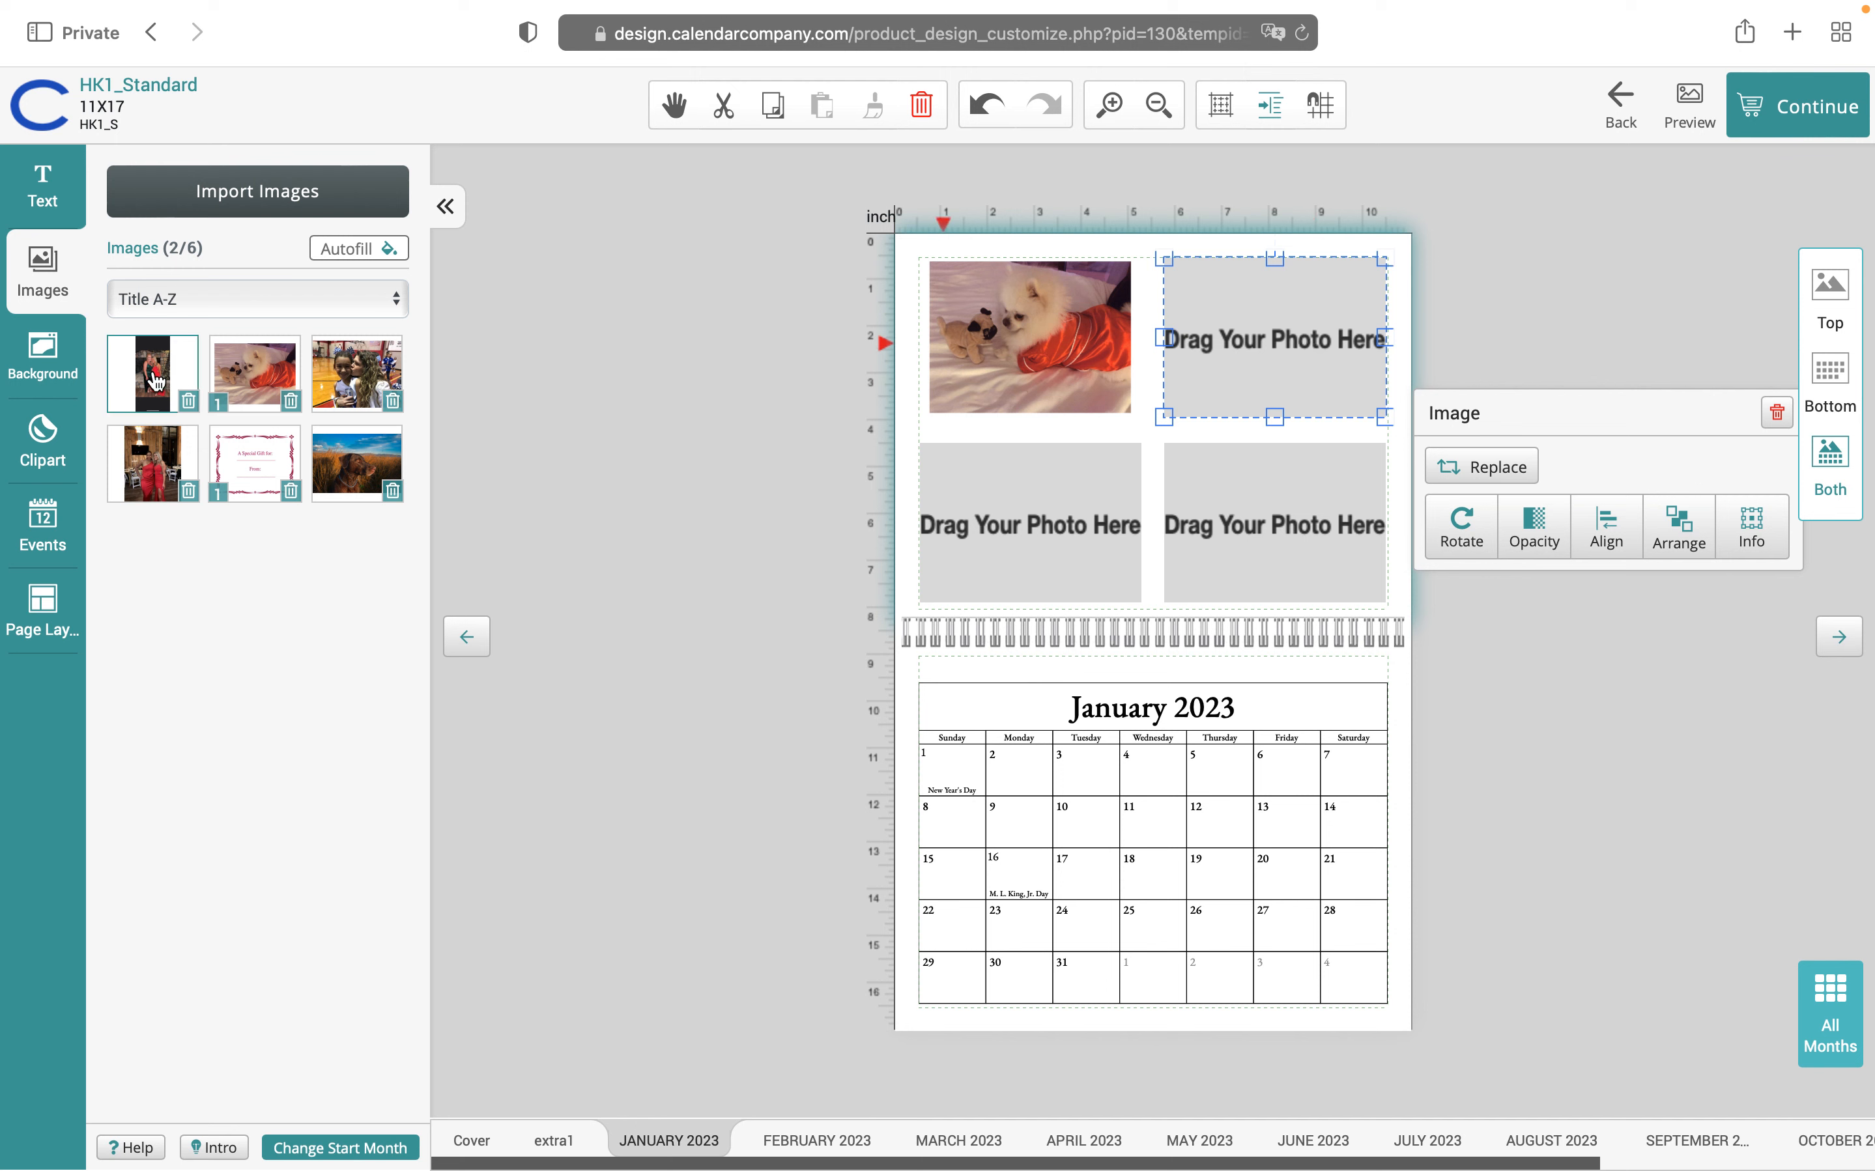
drag(155, 380, 1317, 333)
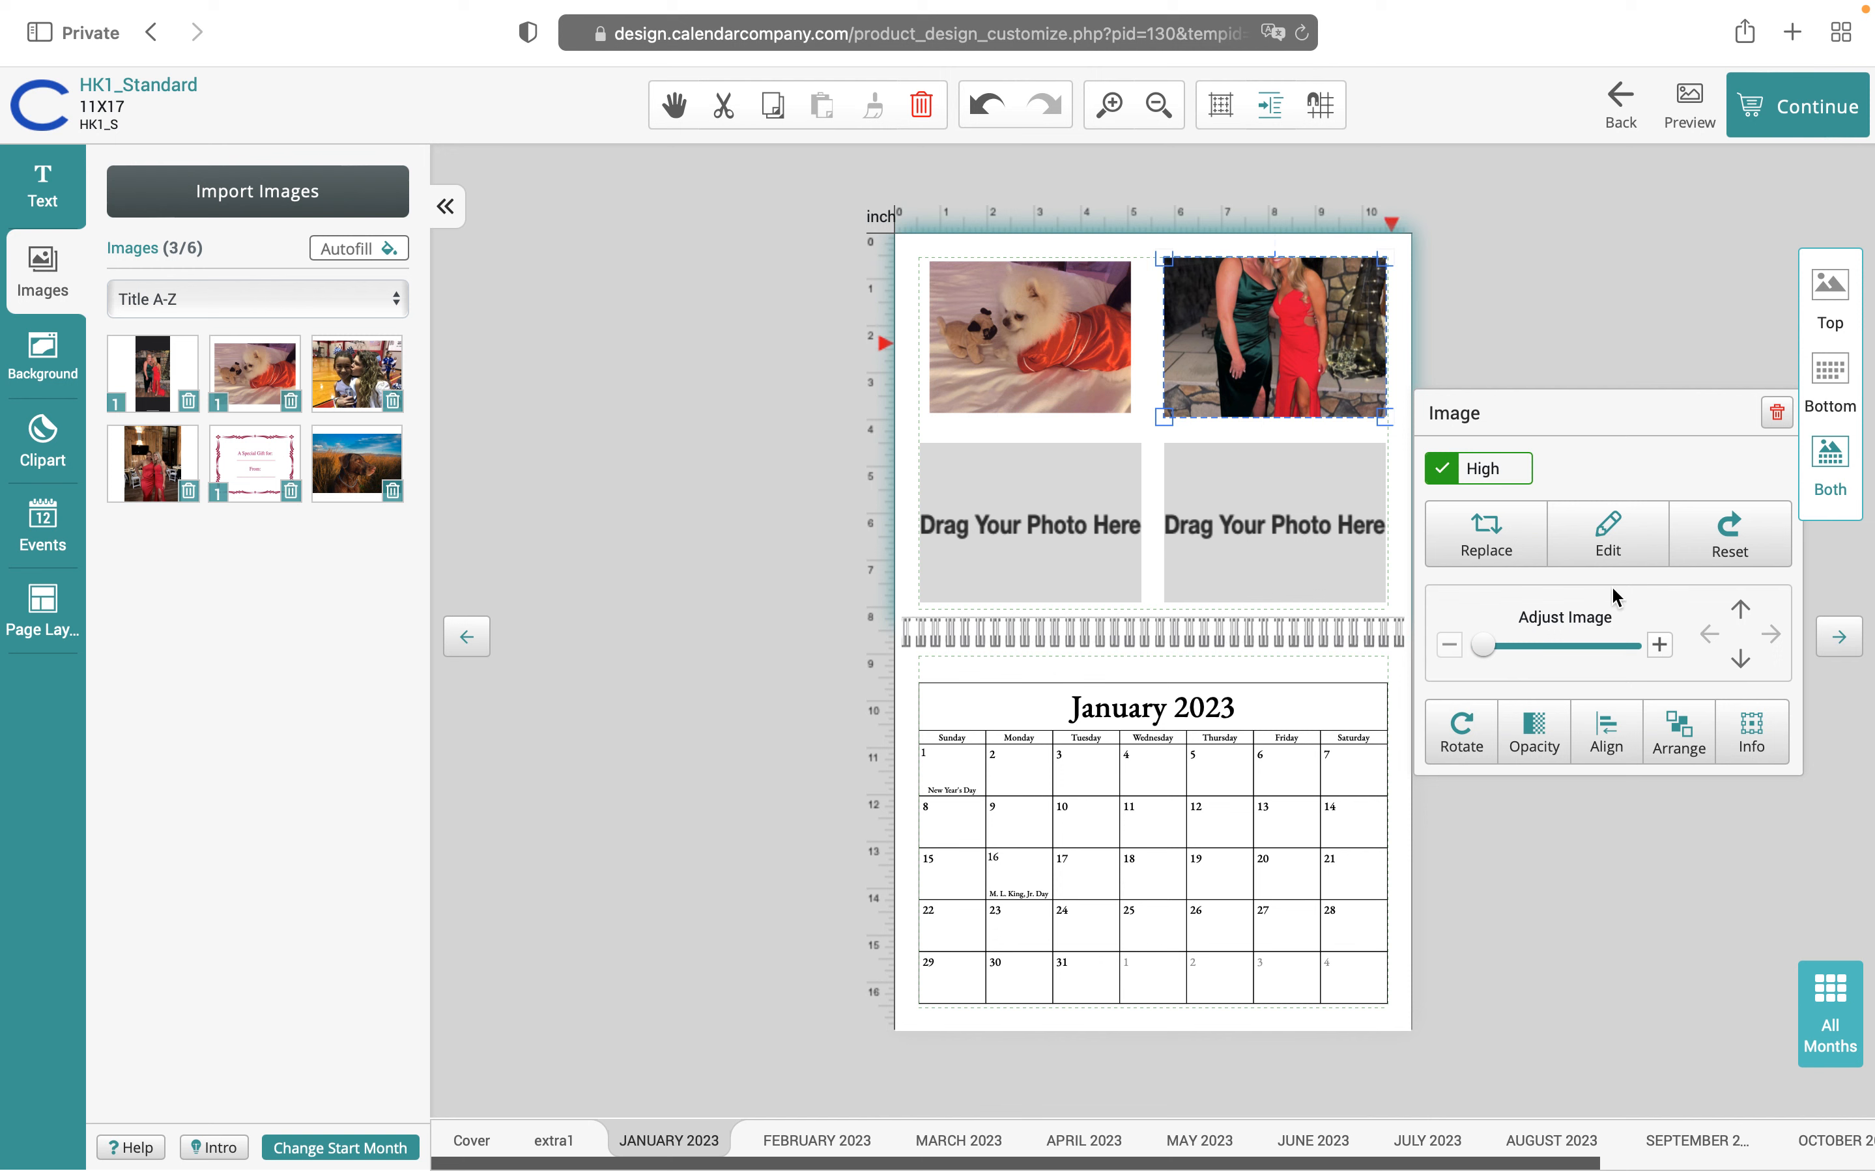
Recrop the two-women photo without fixed proportions, extending the crop upward to show more wall
click(1617, 542)
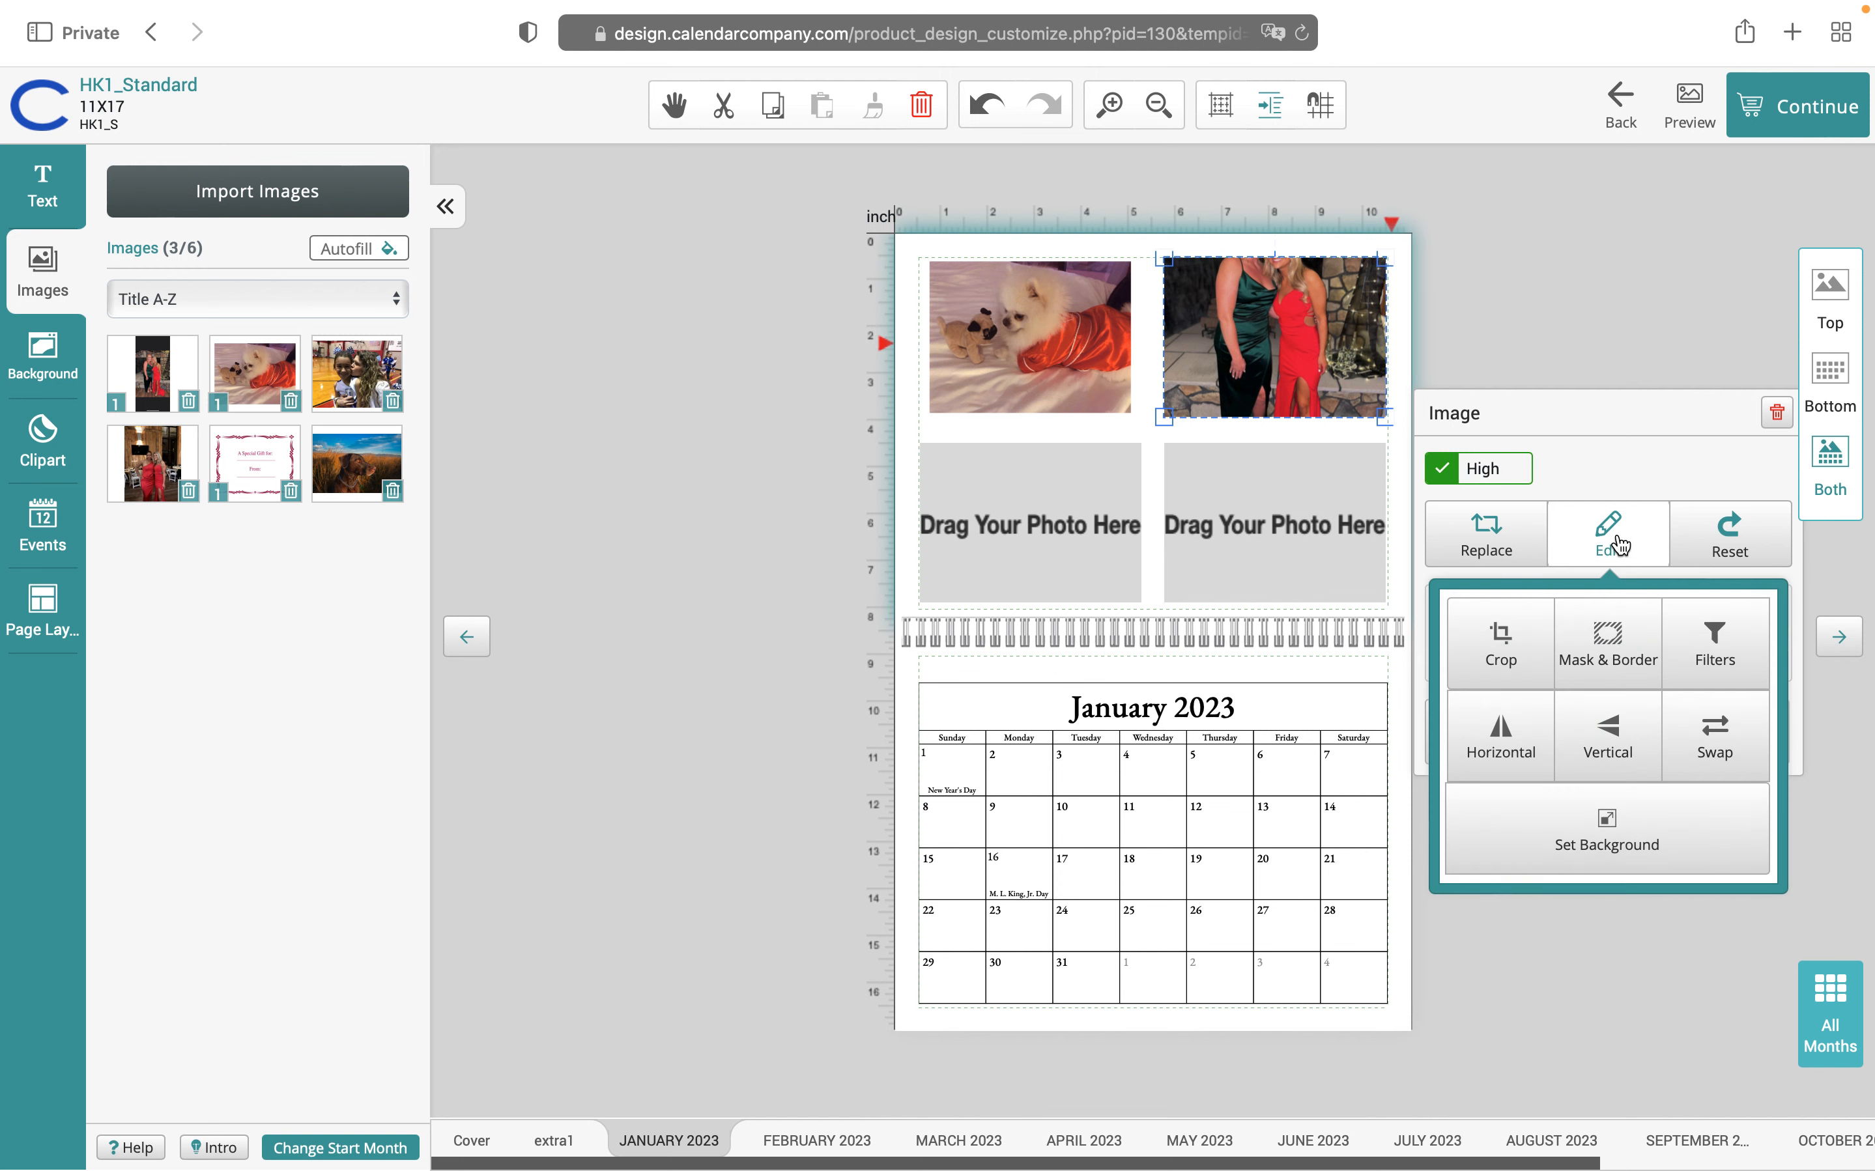
click(1503, 645)
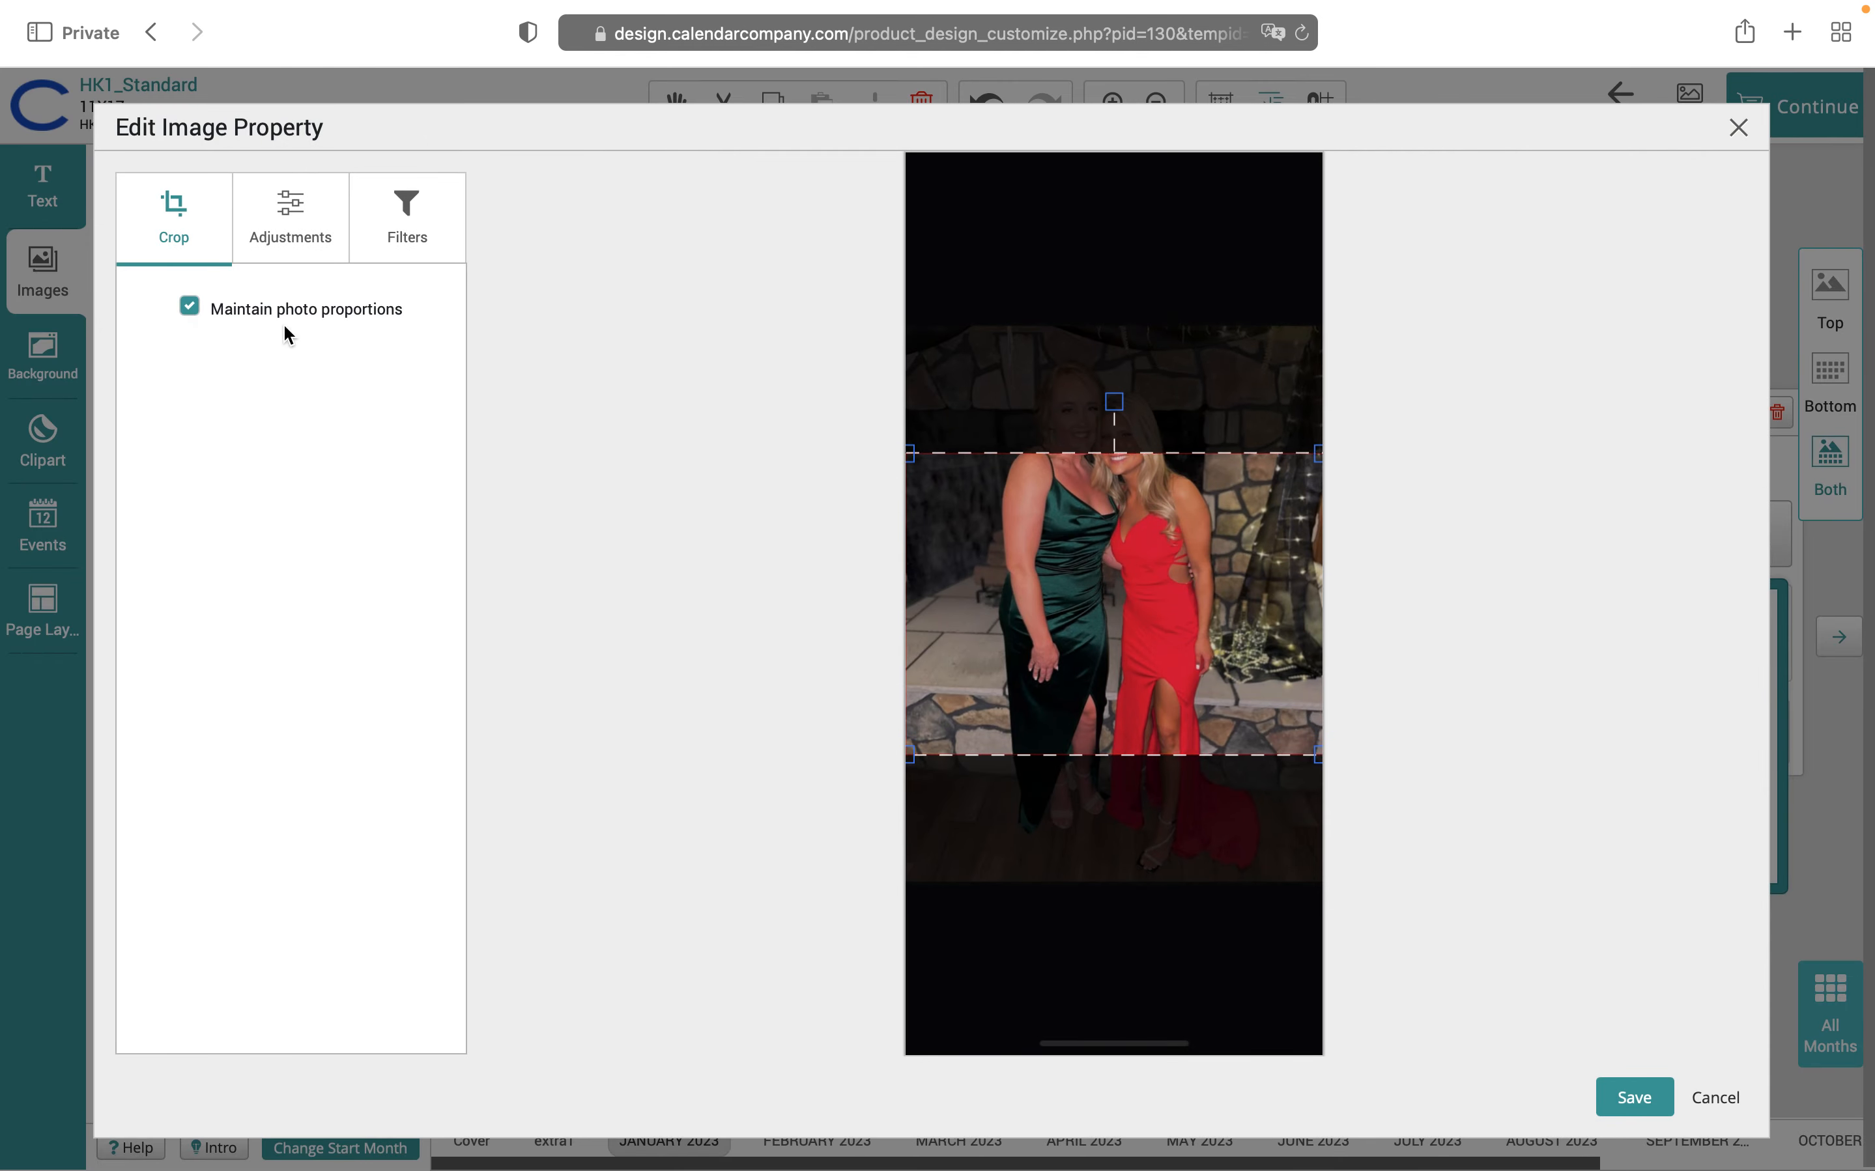
click(191, 307)
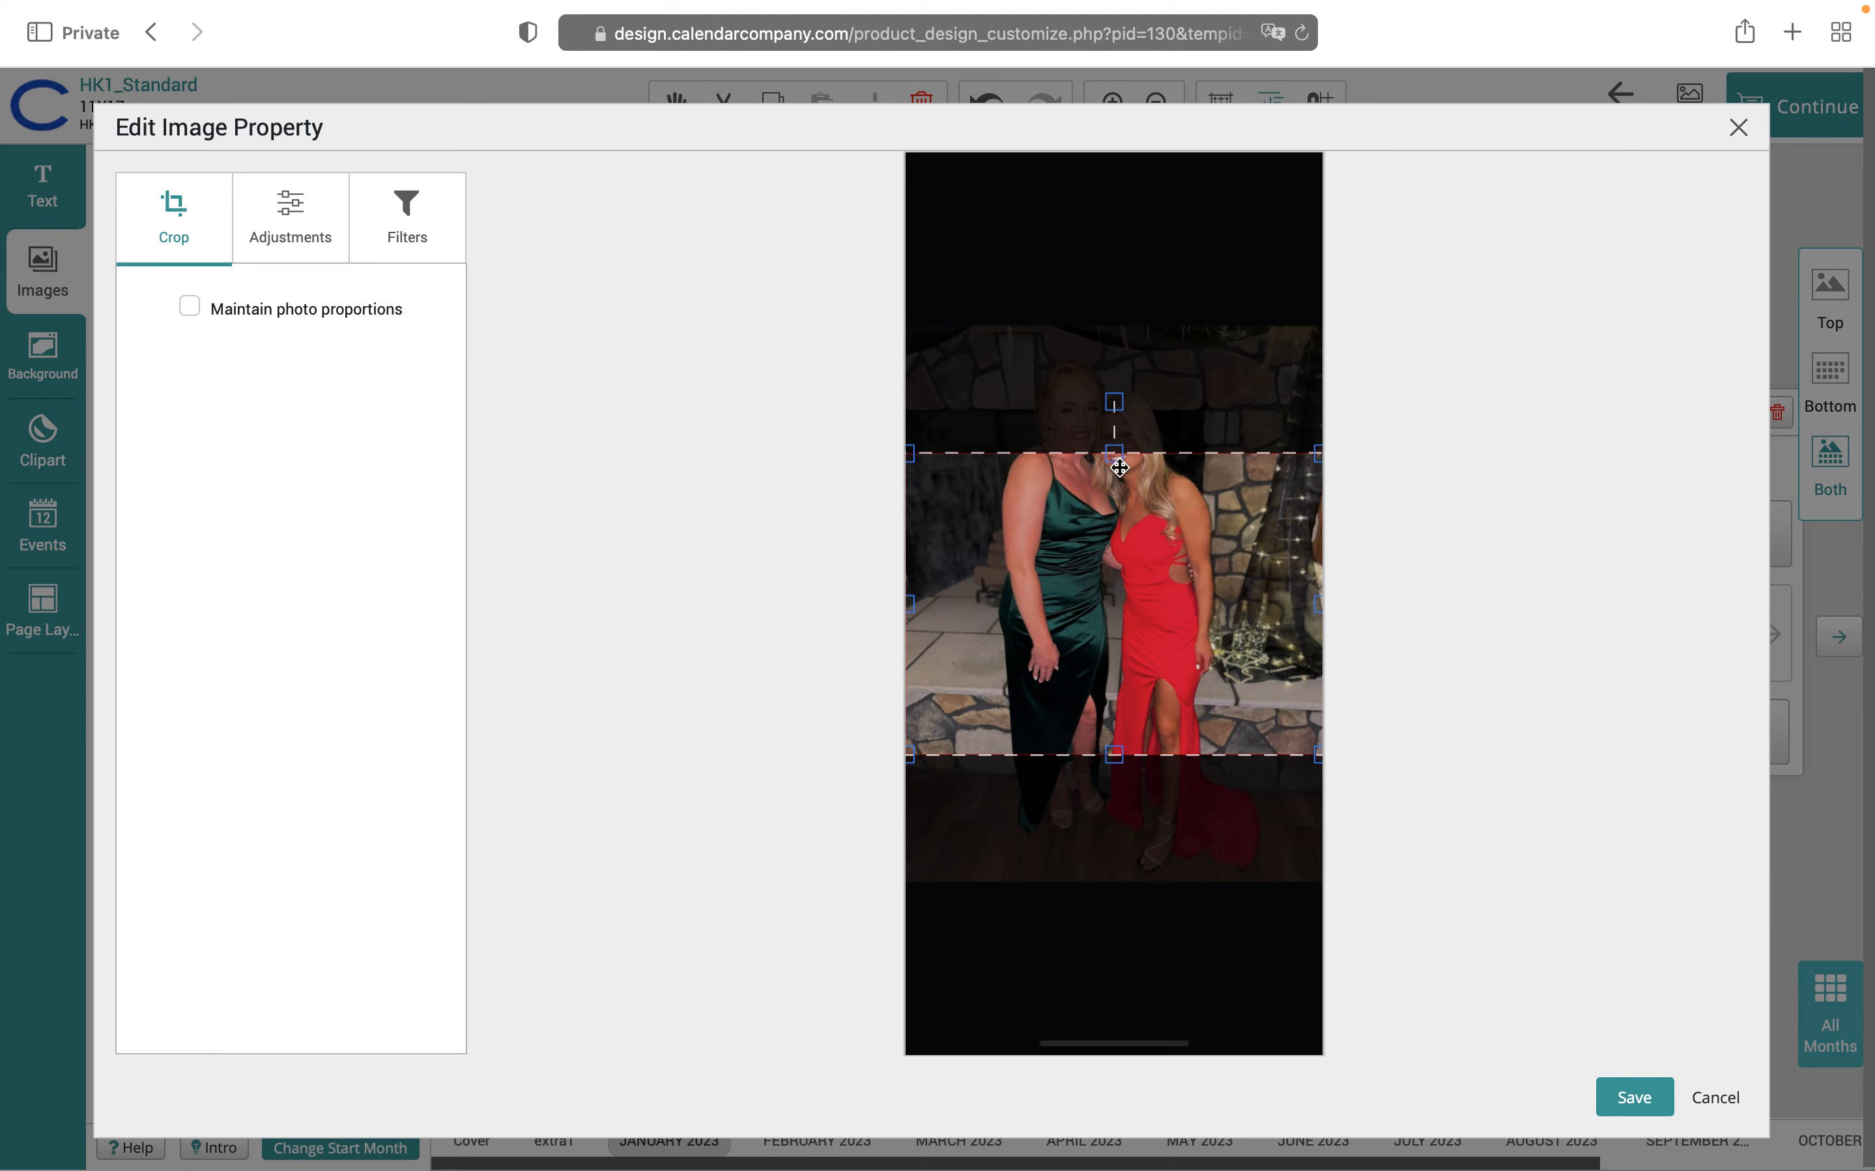
drag(1116, 453, 1114, 347)
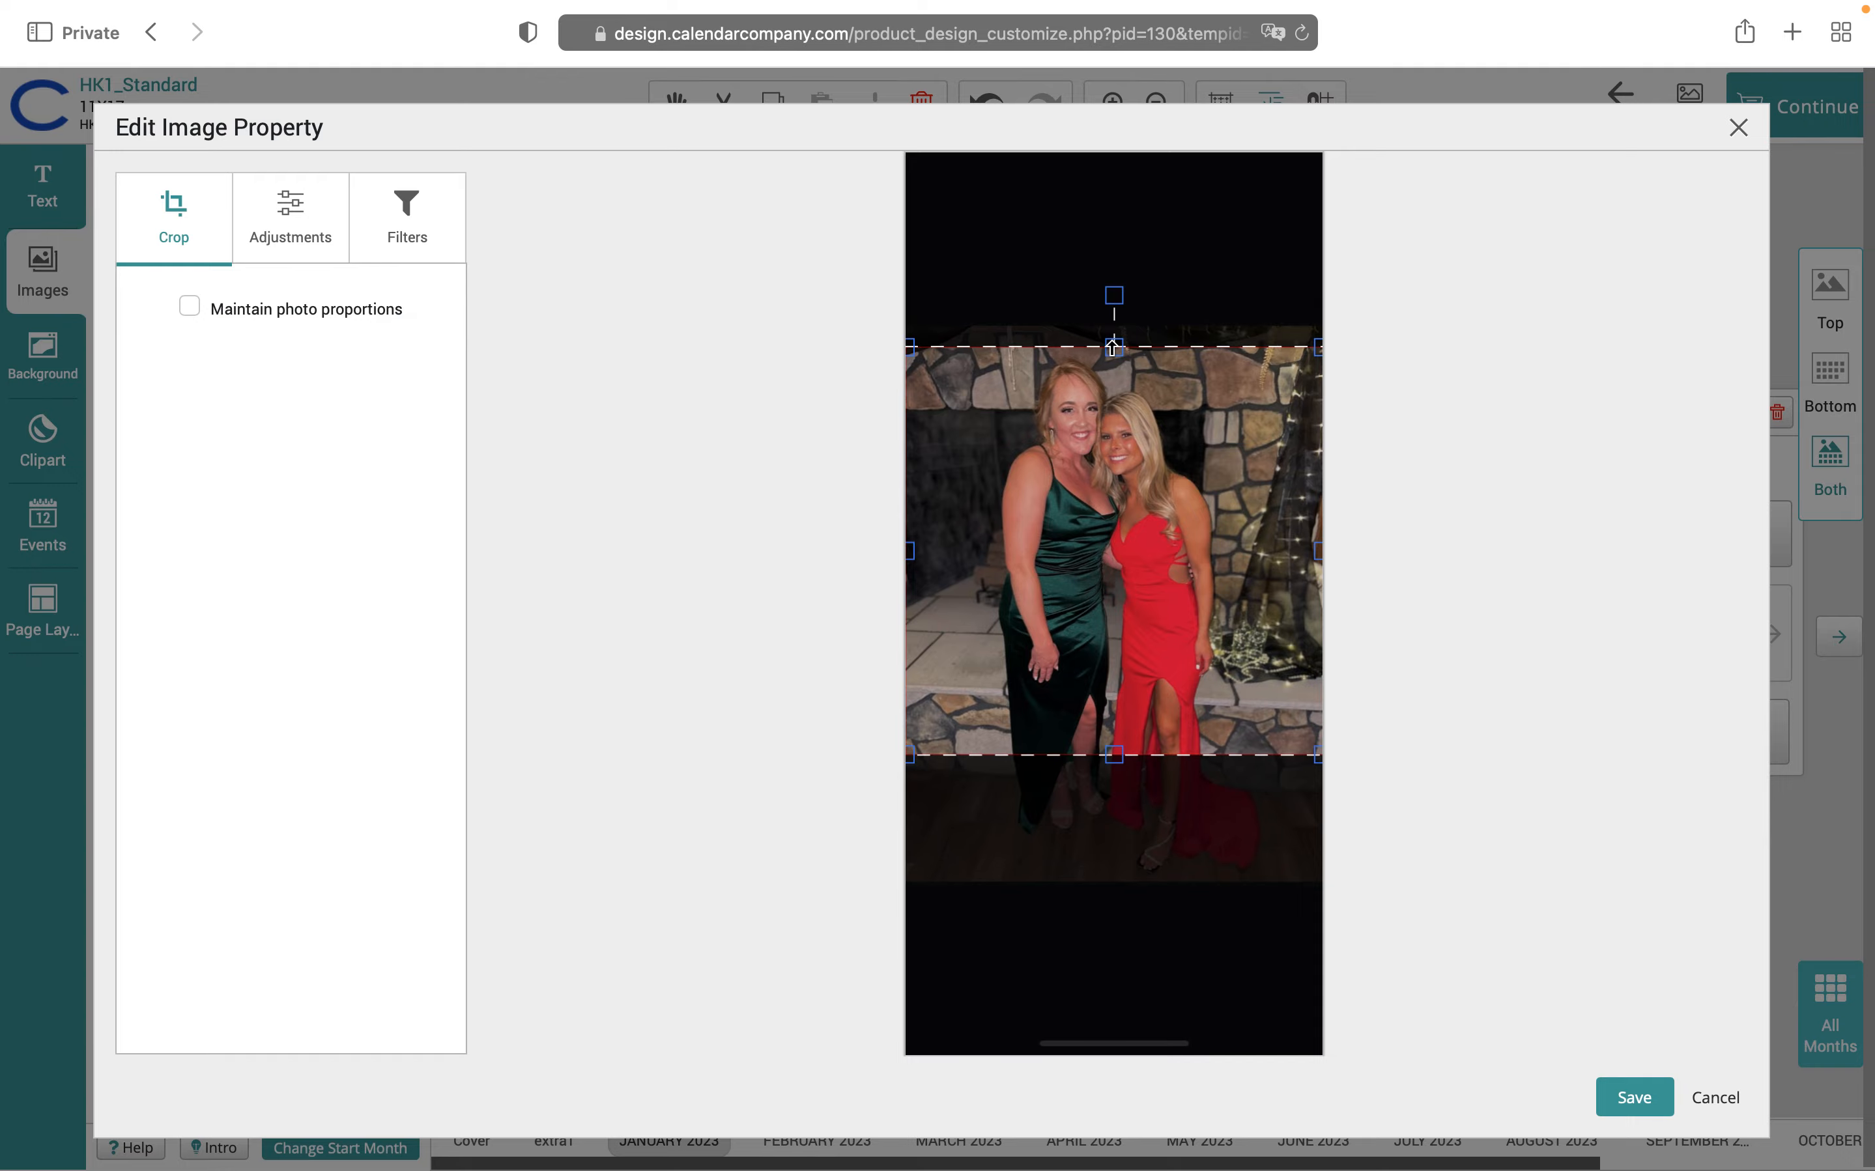
click(1626, 1101)
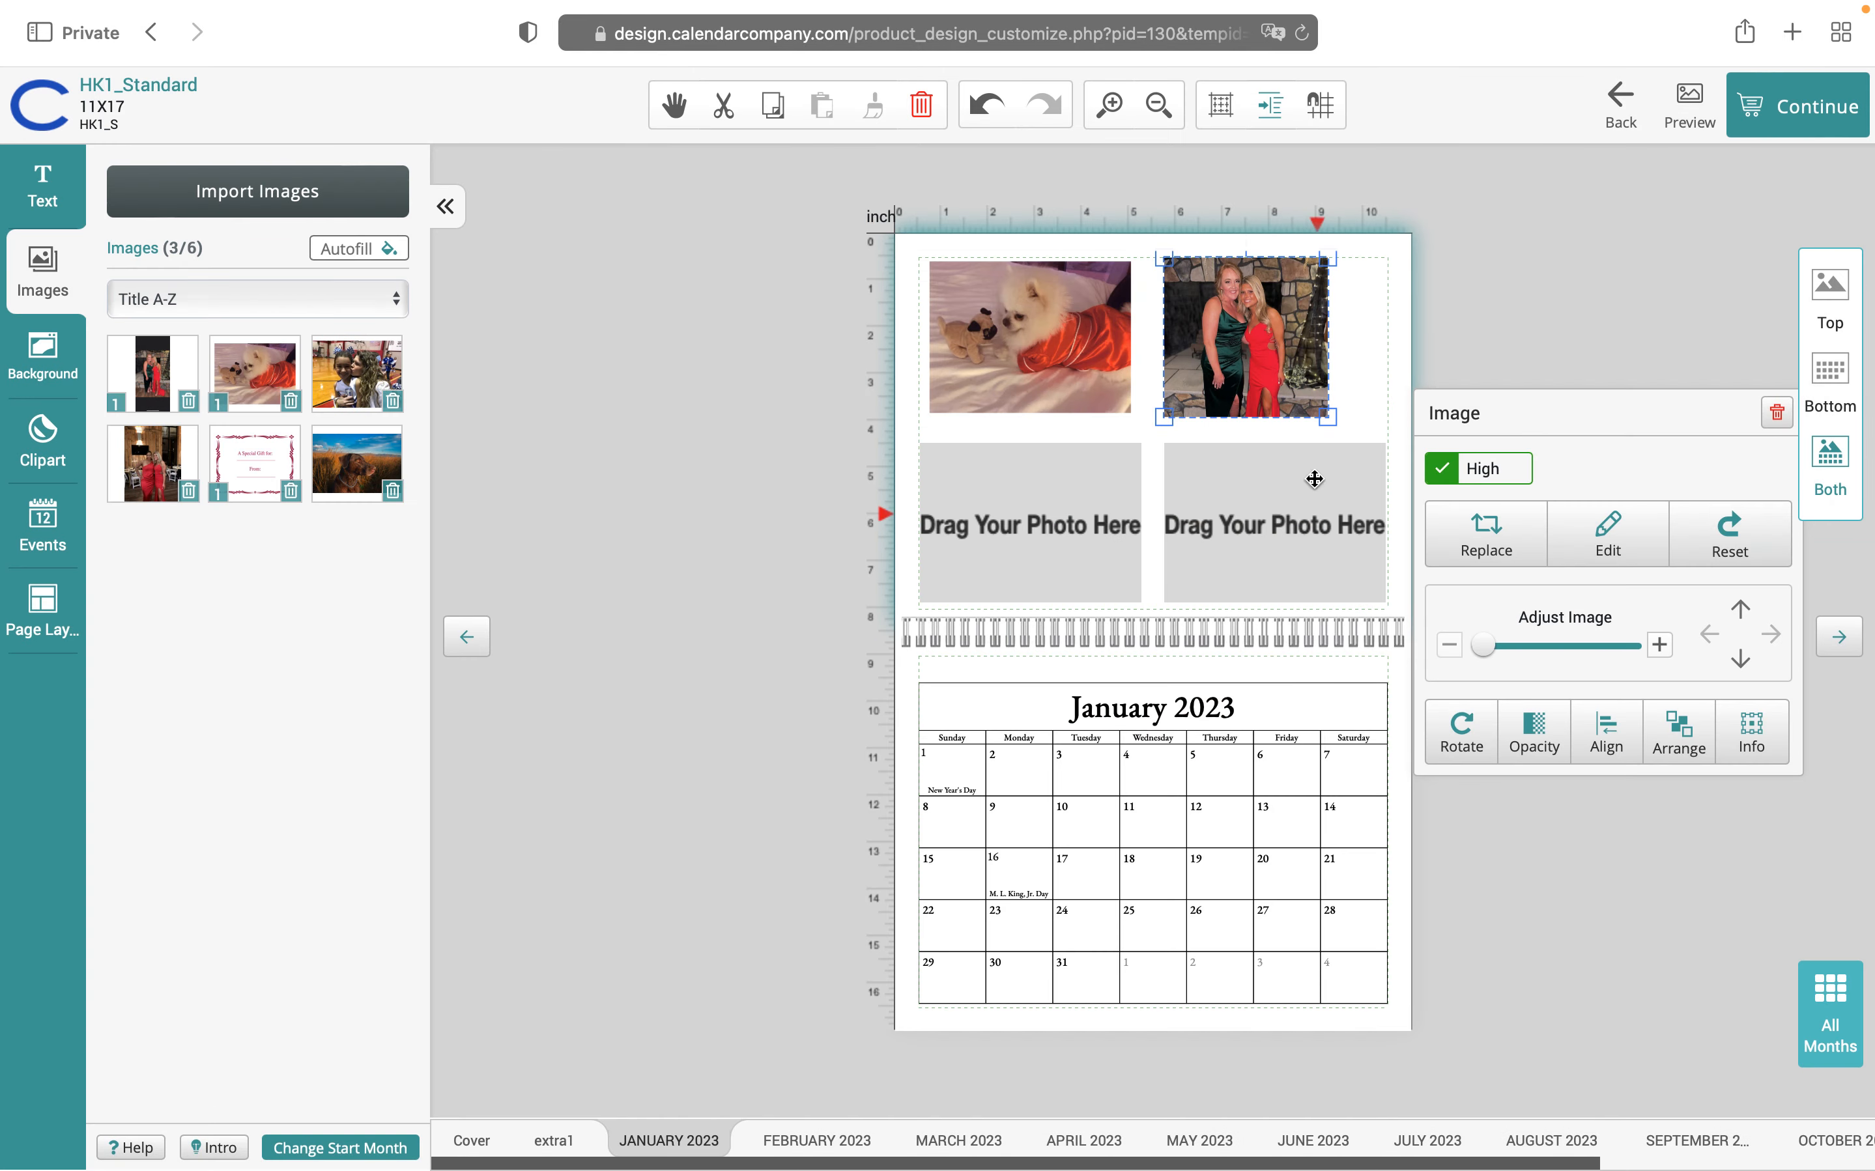
Resize the two-women photo with width and height unlinked so its bottom aligns with the dog photo
drag(1323, 417, 1361, 439)
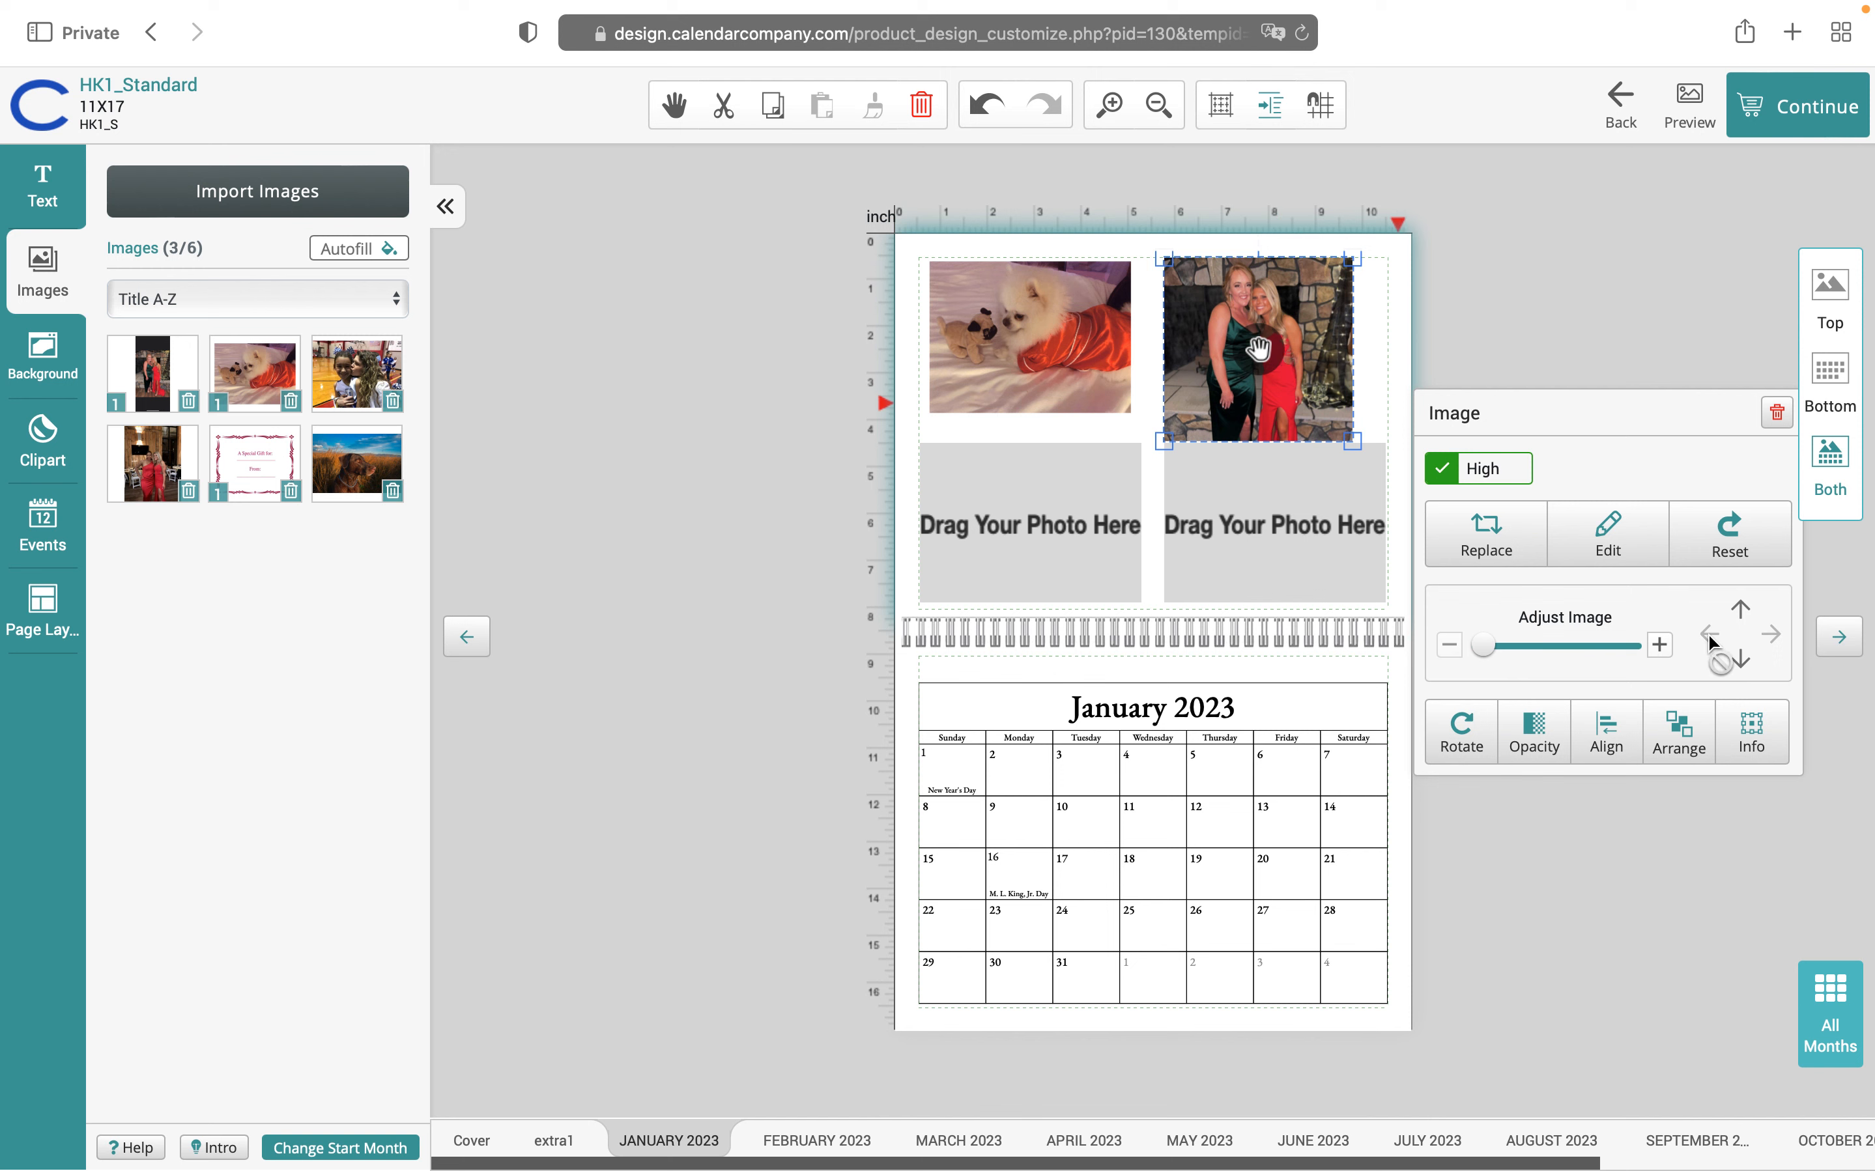
click(1753, 733)
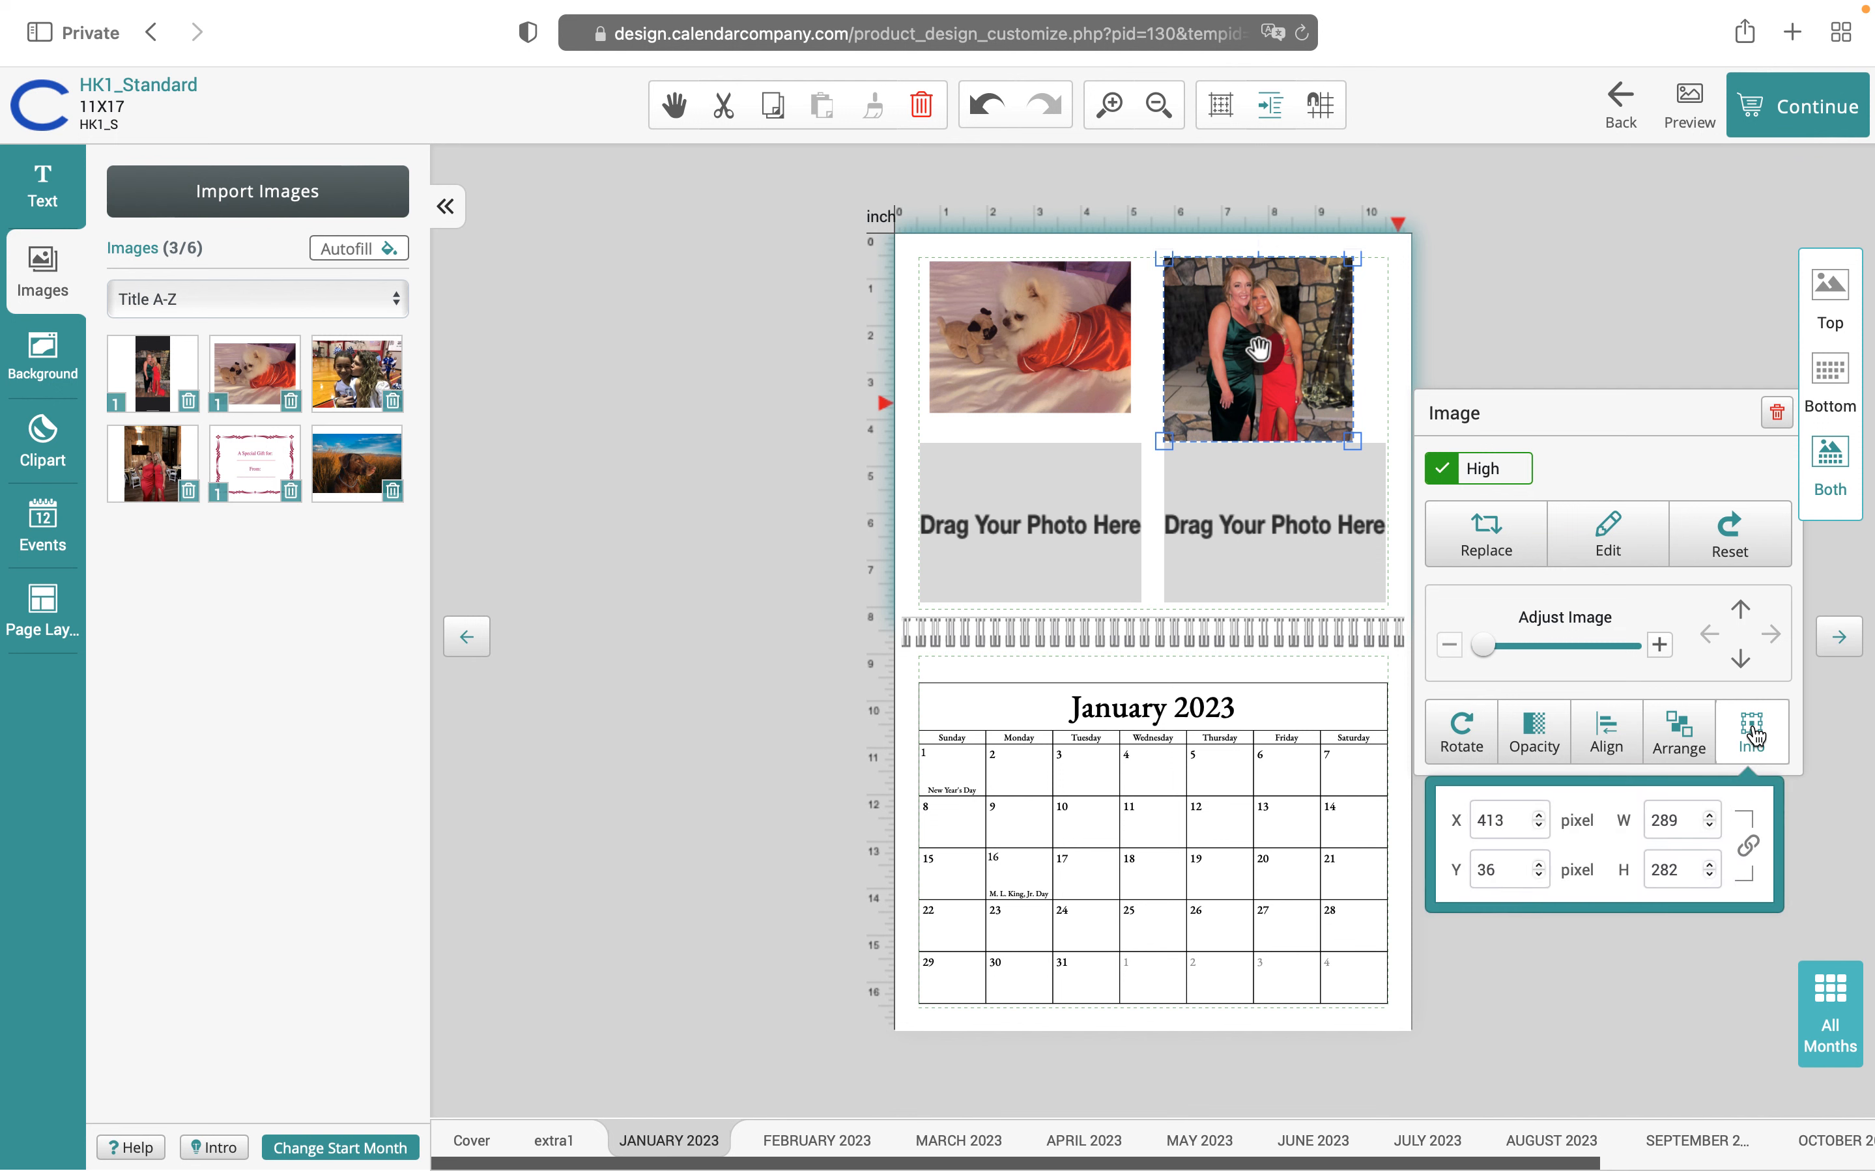
click(1752, 849)
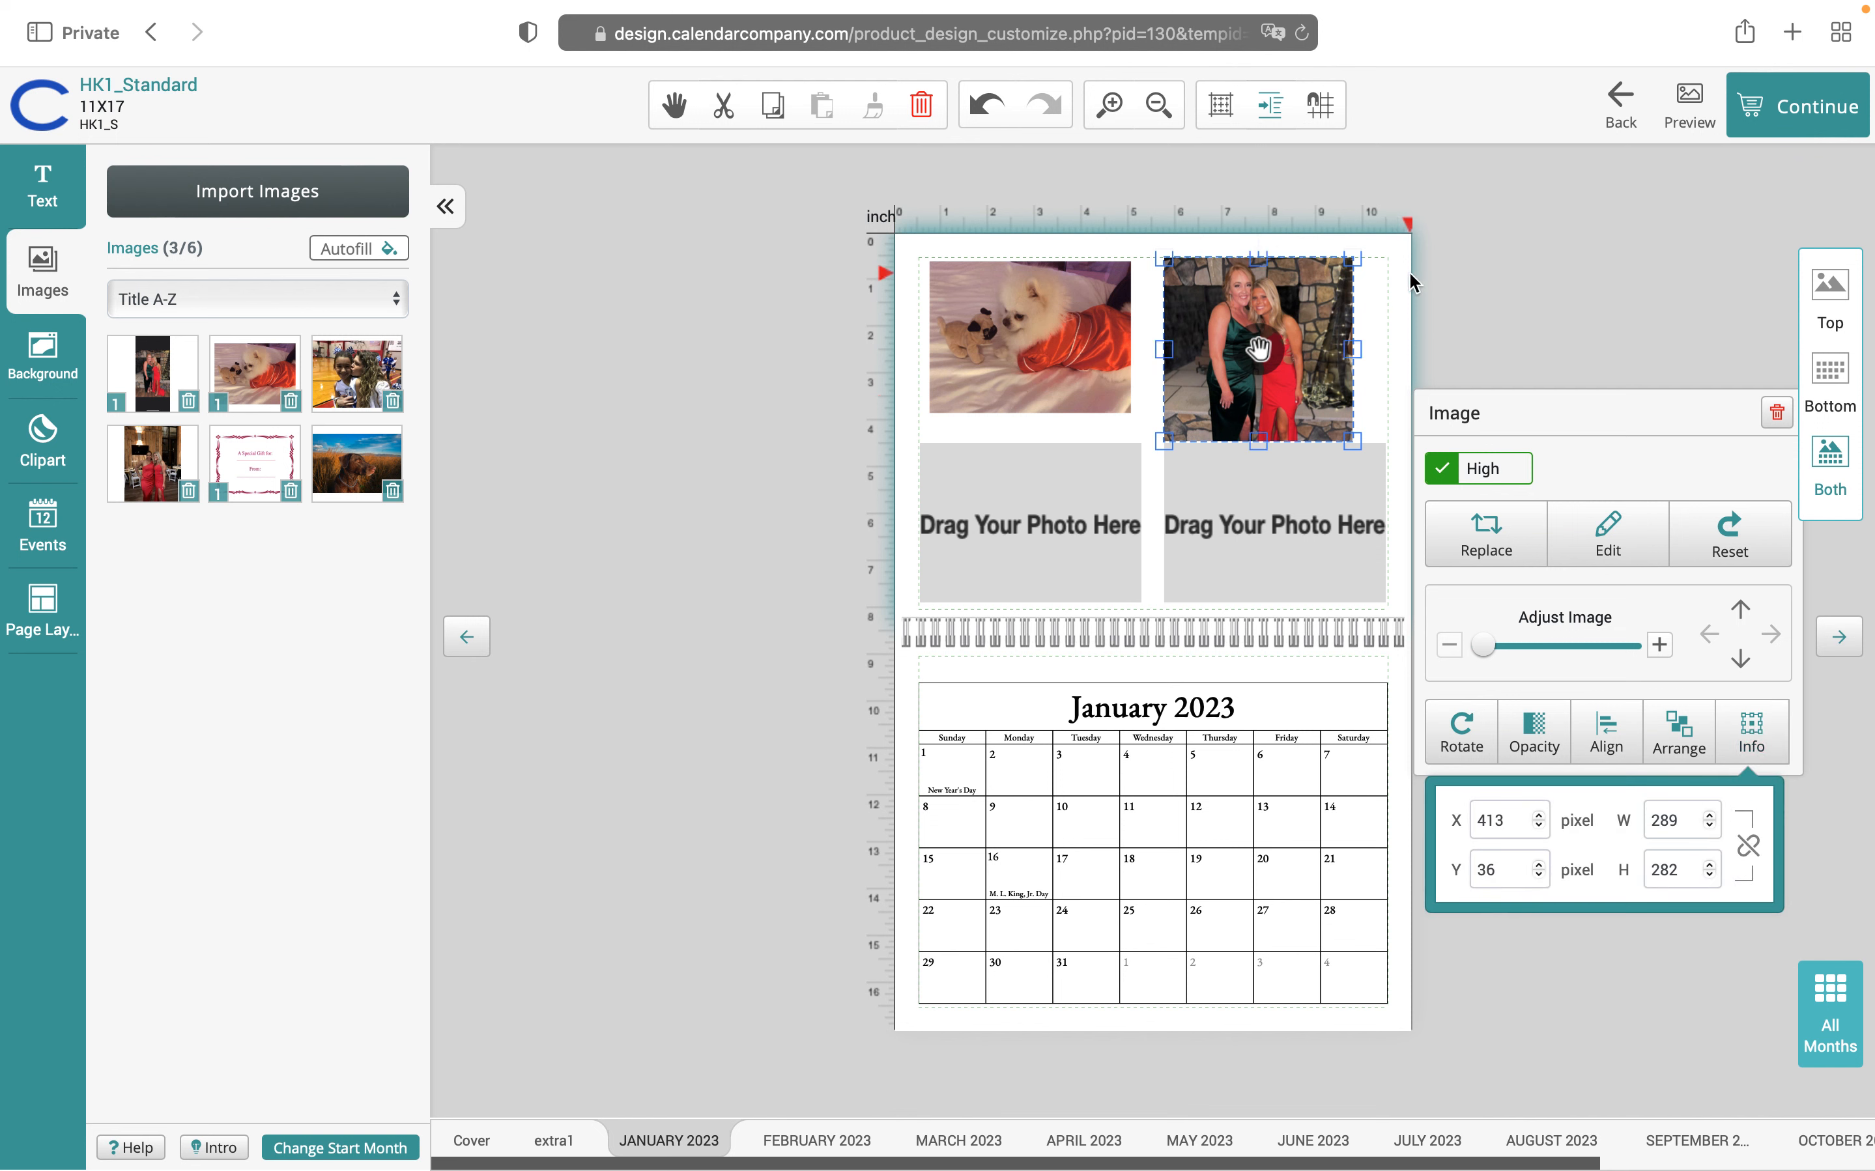
drag(1354, 350, 1387, 351)
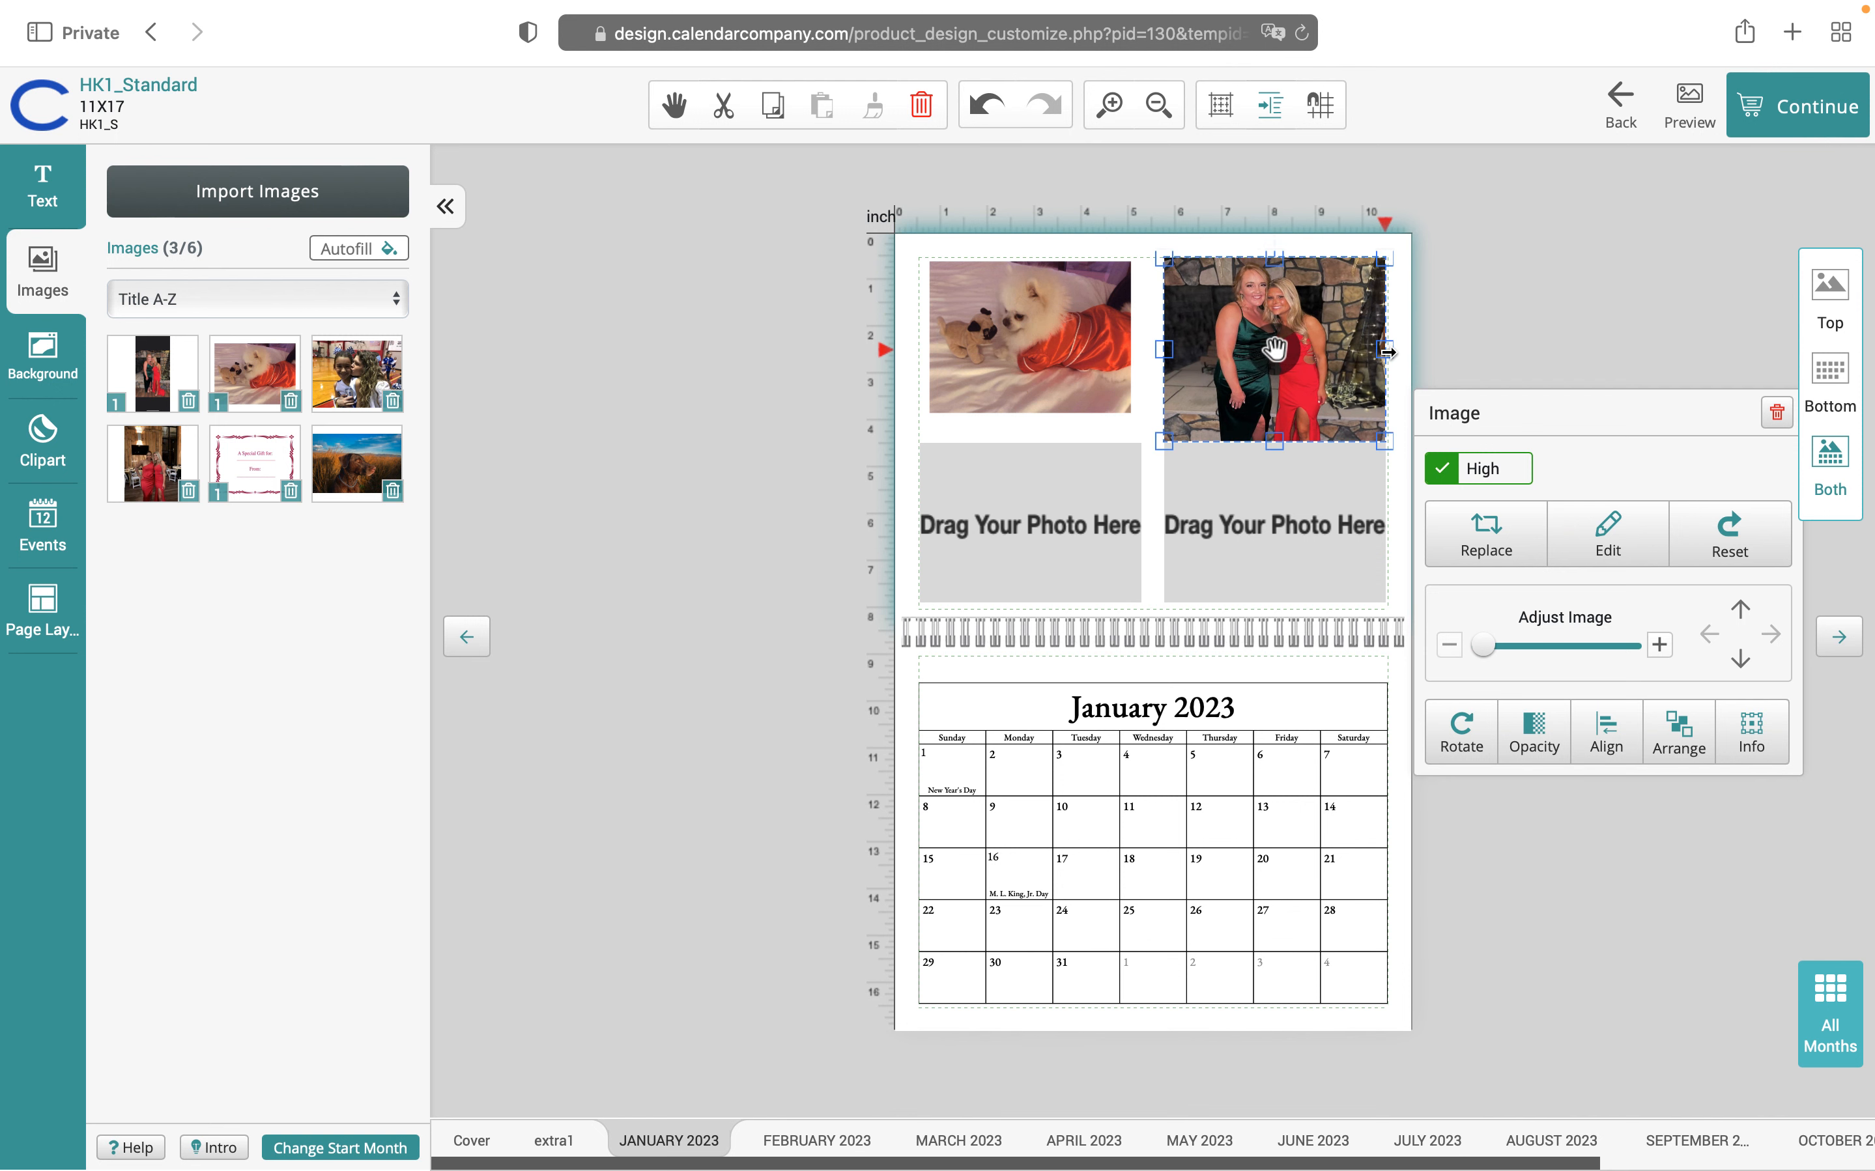
drag(1274, 440, 1276, 419)
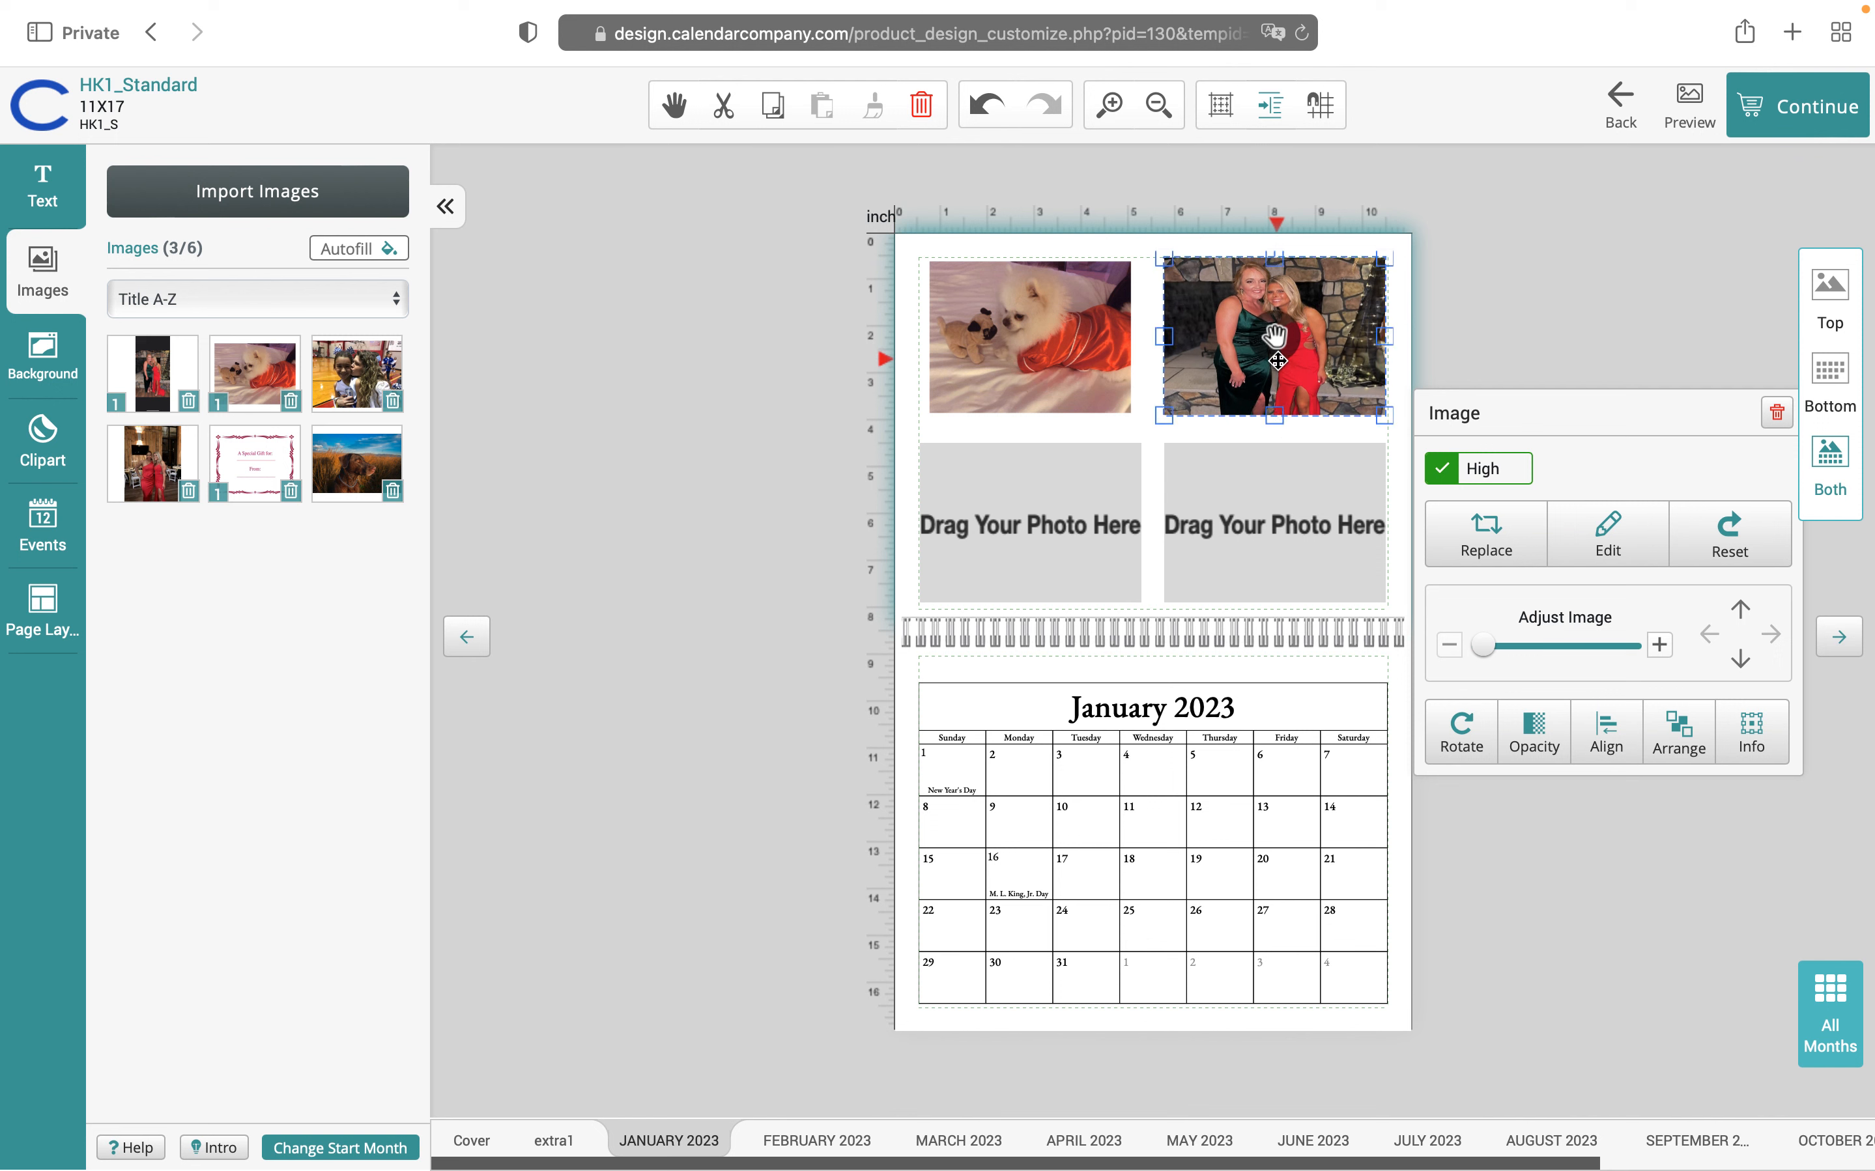
drag(1276, 417, 1276, 410)
drag(1276, 259, 1277, 262)
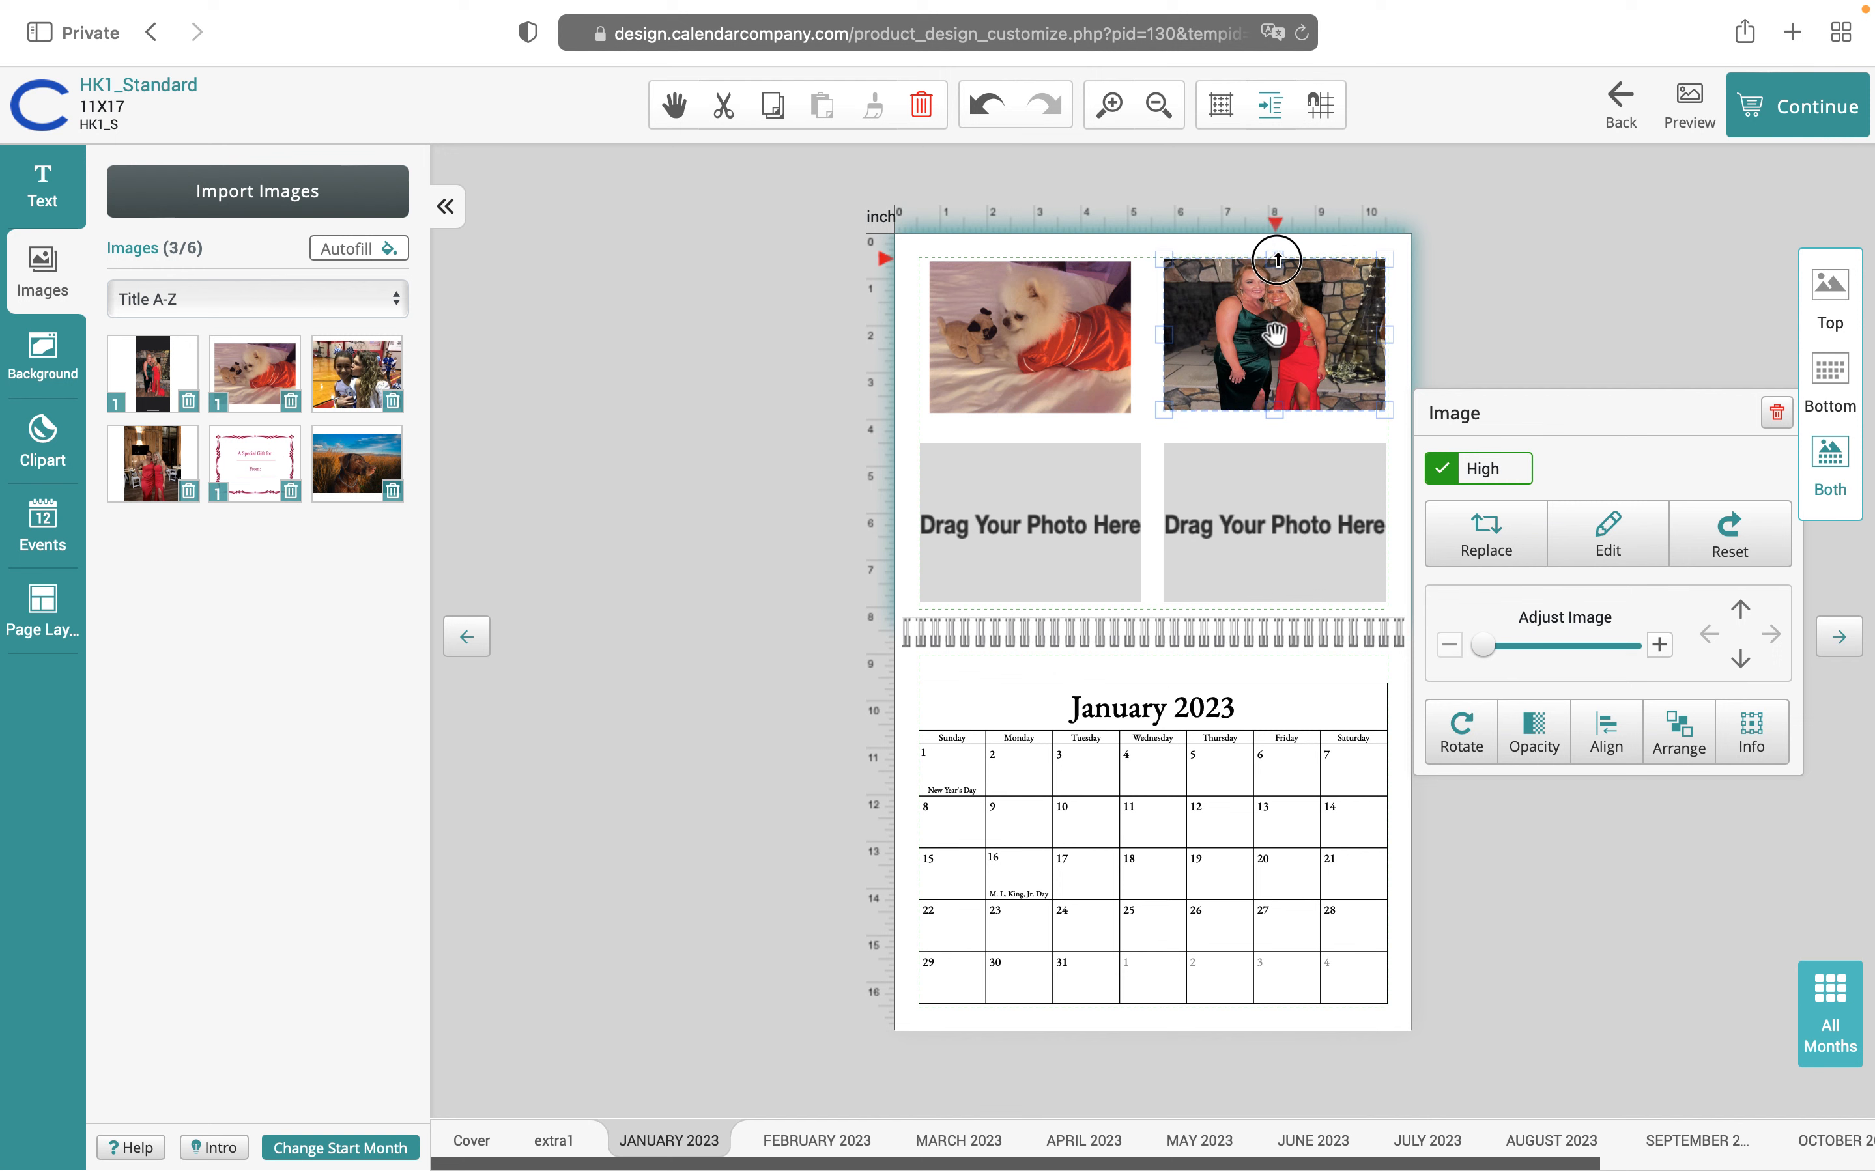
click(1505, 342)
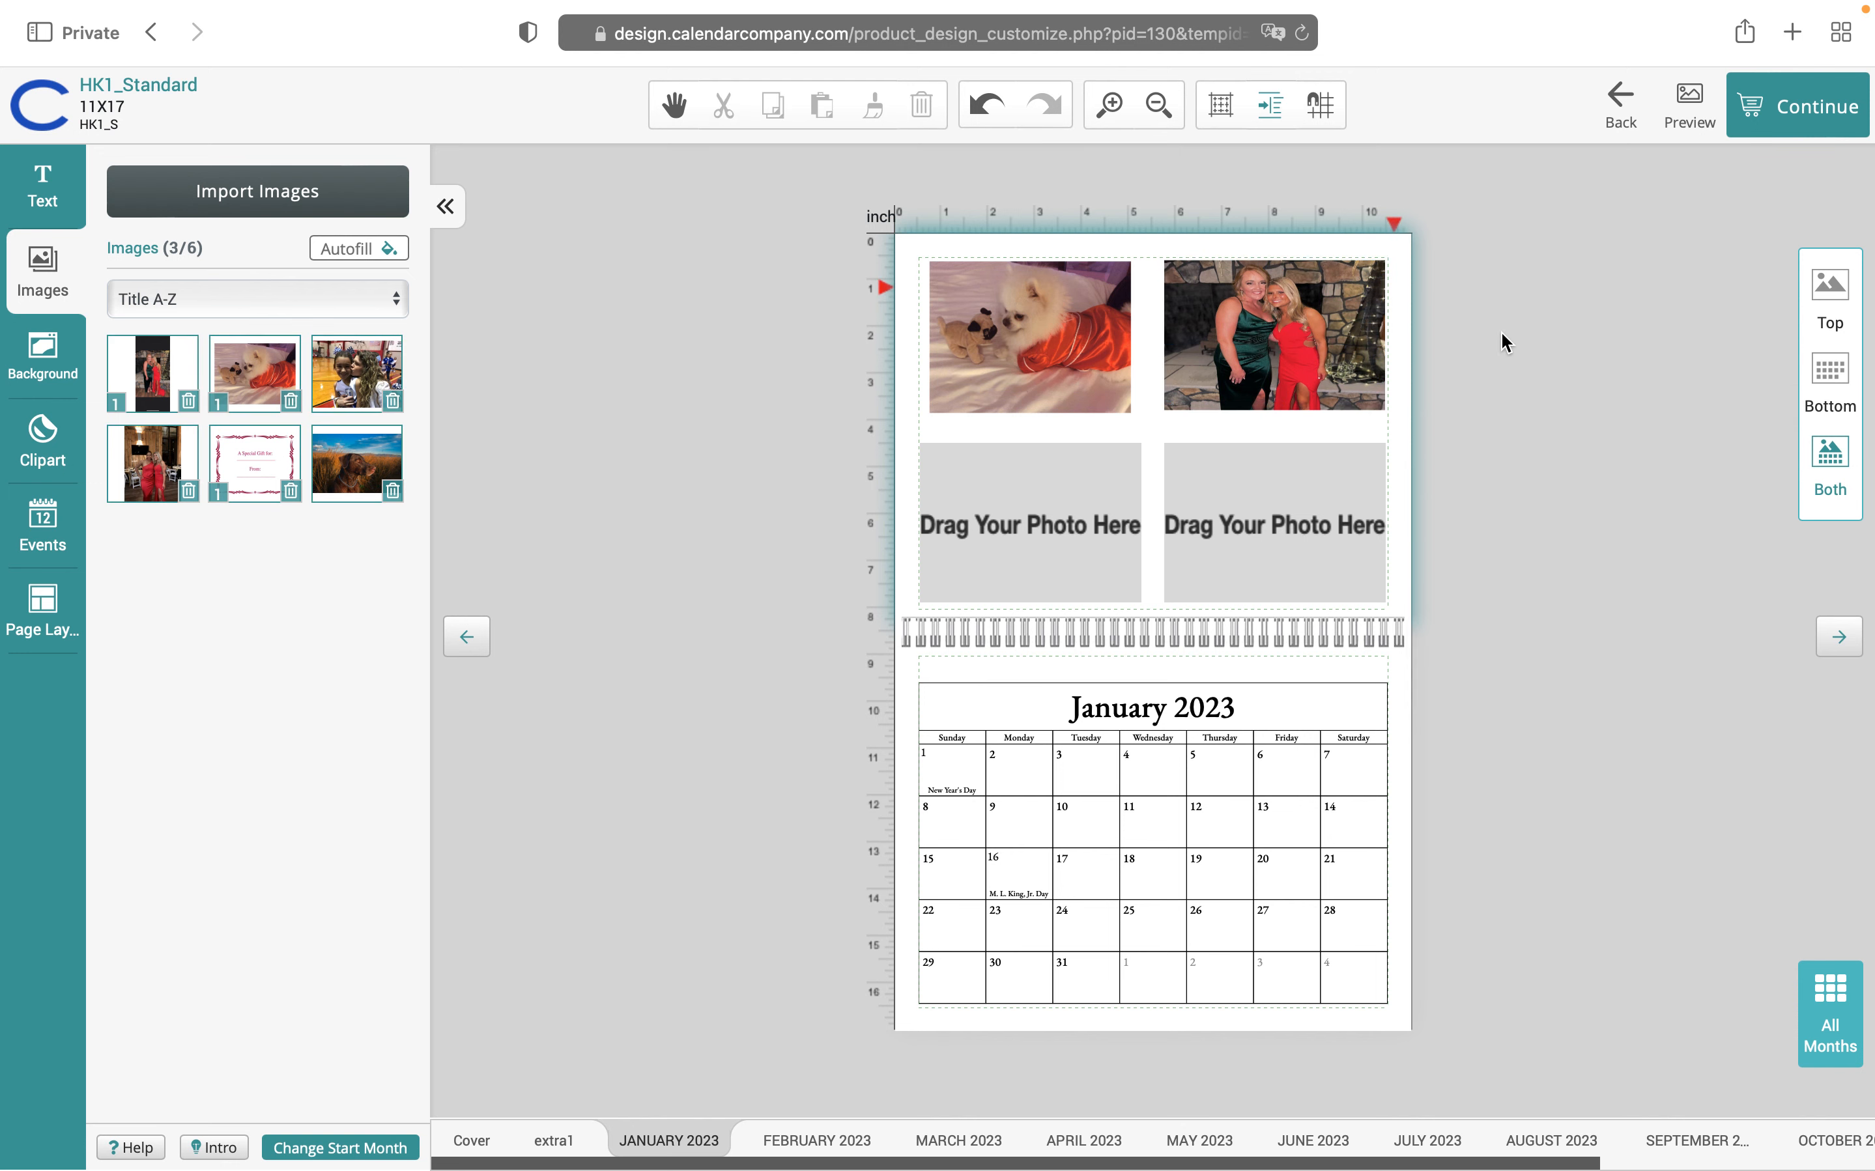
Drop the gym photo lower-left and the red-dress photo lower-right, then go to February 2023
drag(357, 370, 1108, 499)
drag(1016, 520, 1015, 521)
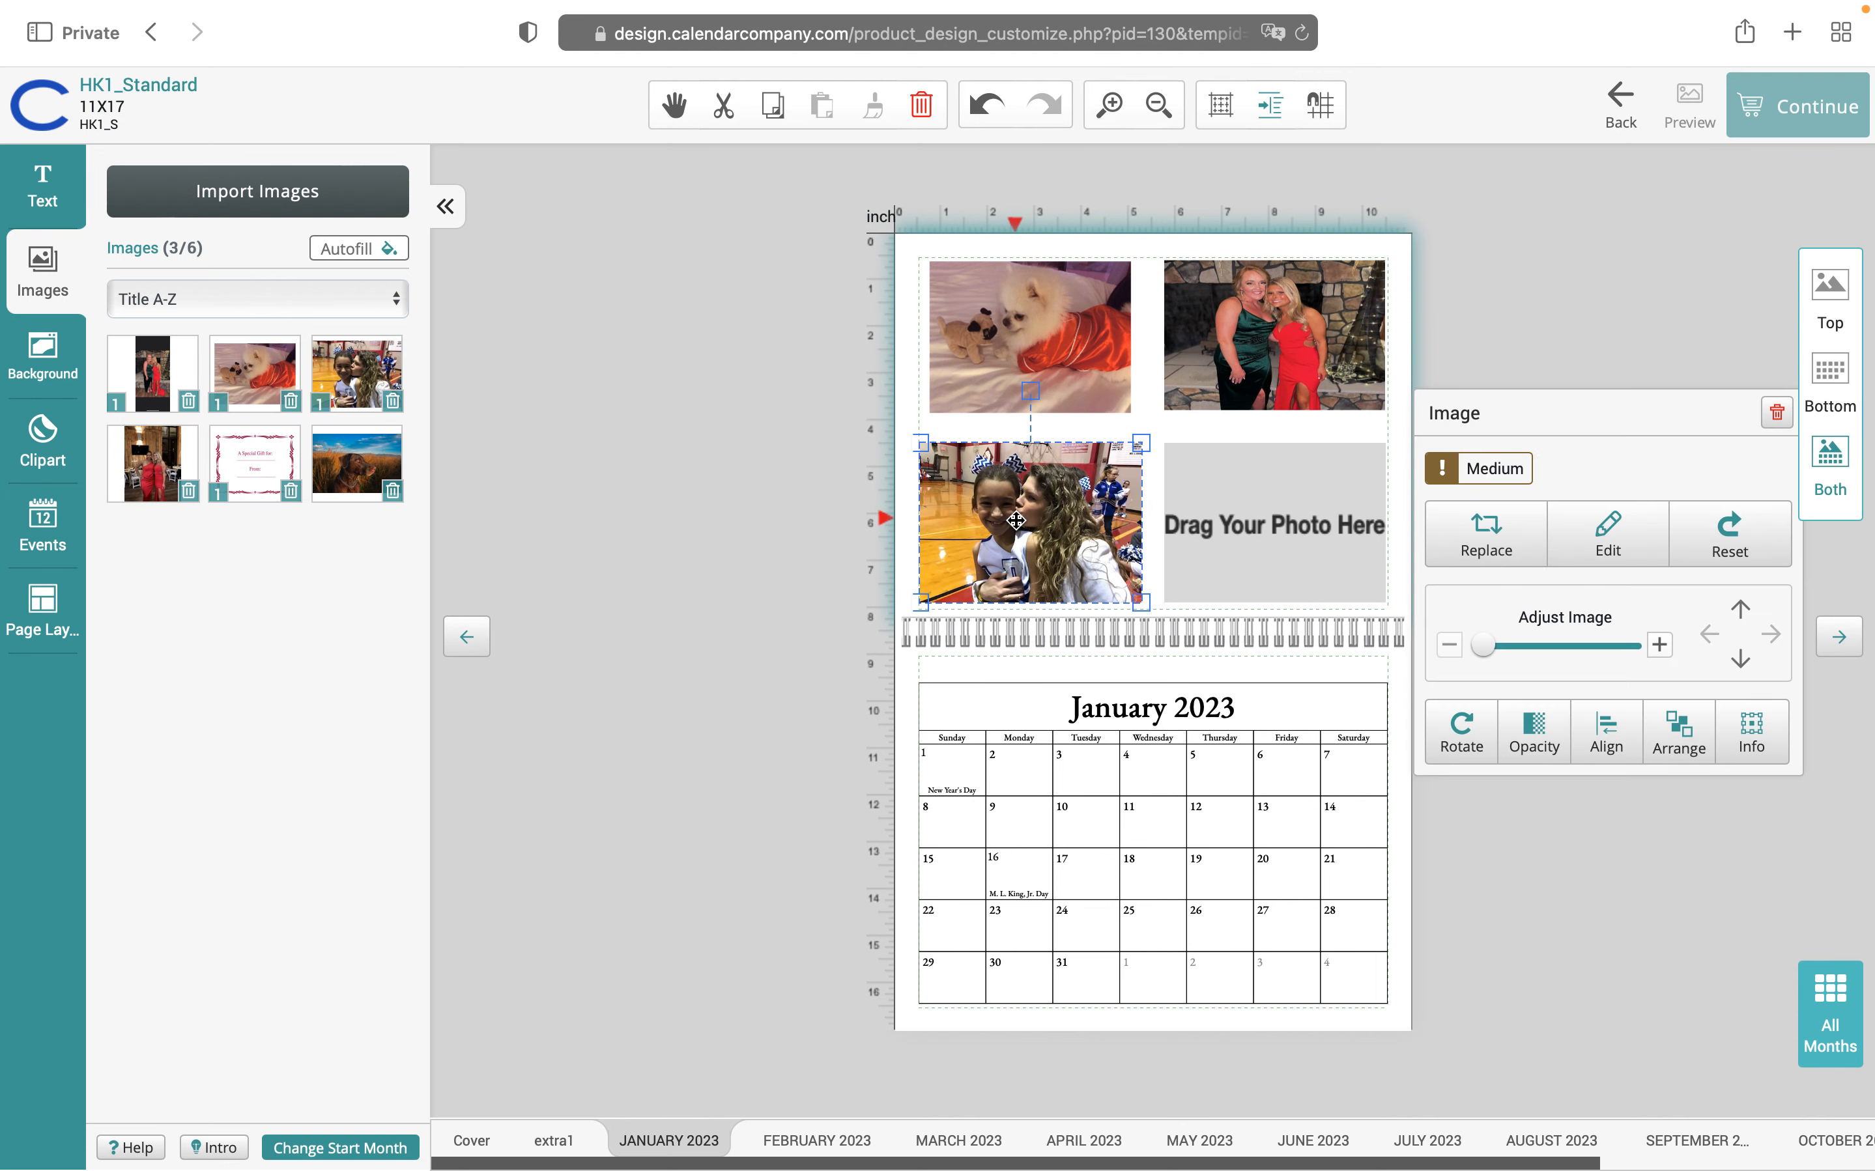
drag(152, 463, 1321, 540)
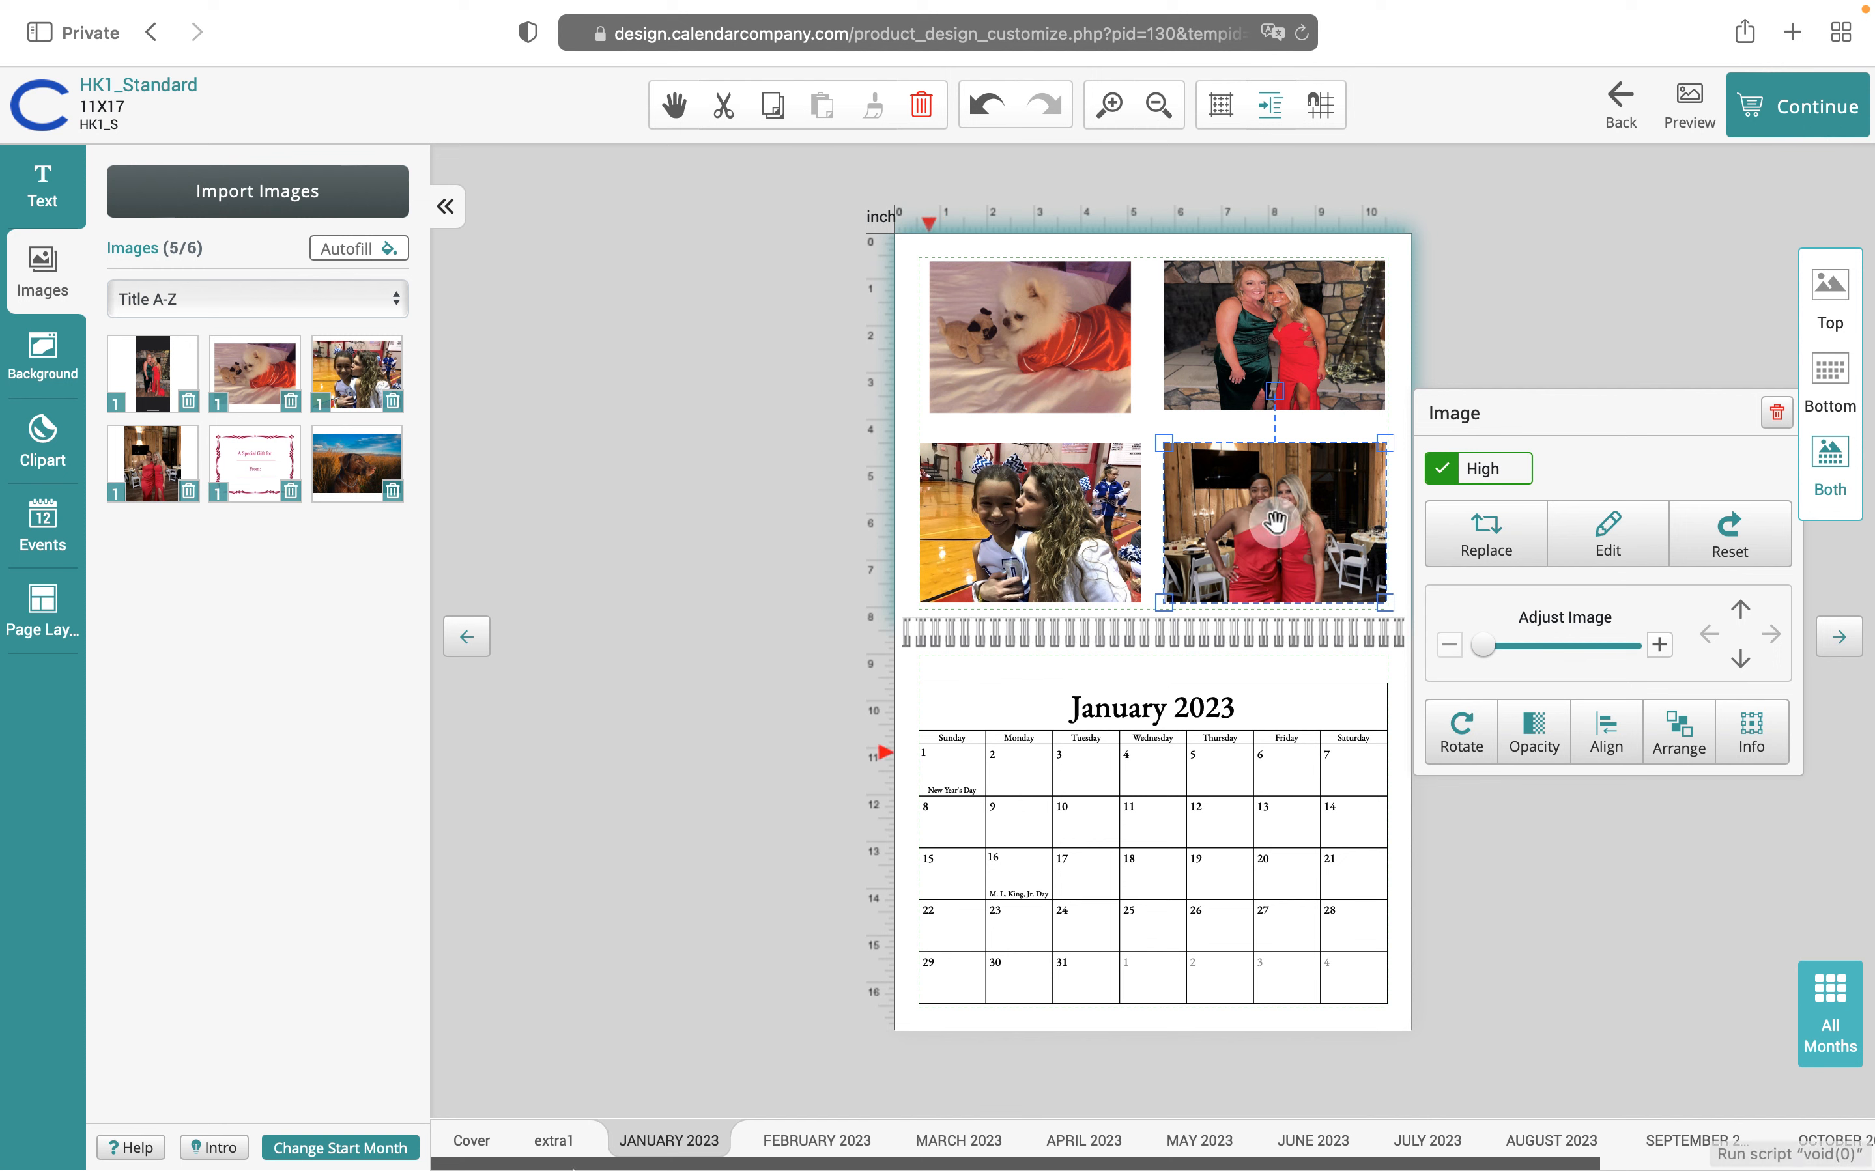
click(837, 1142)
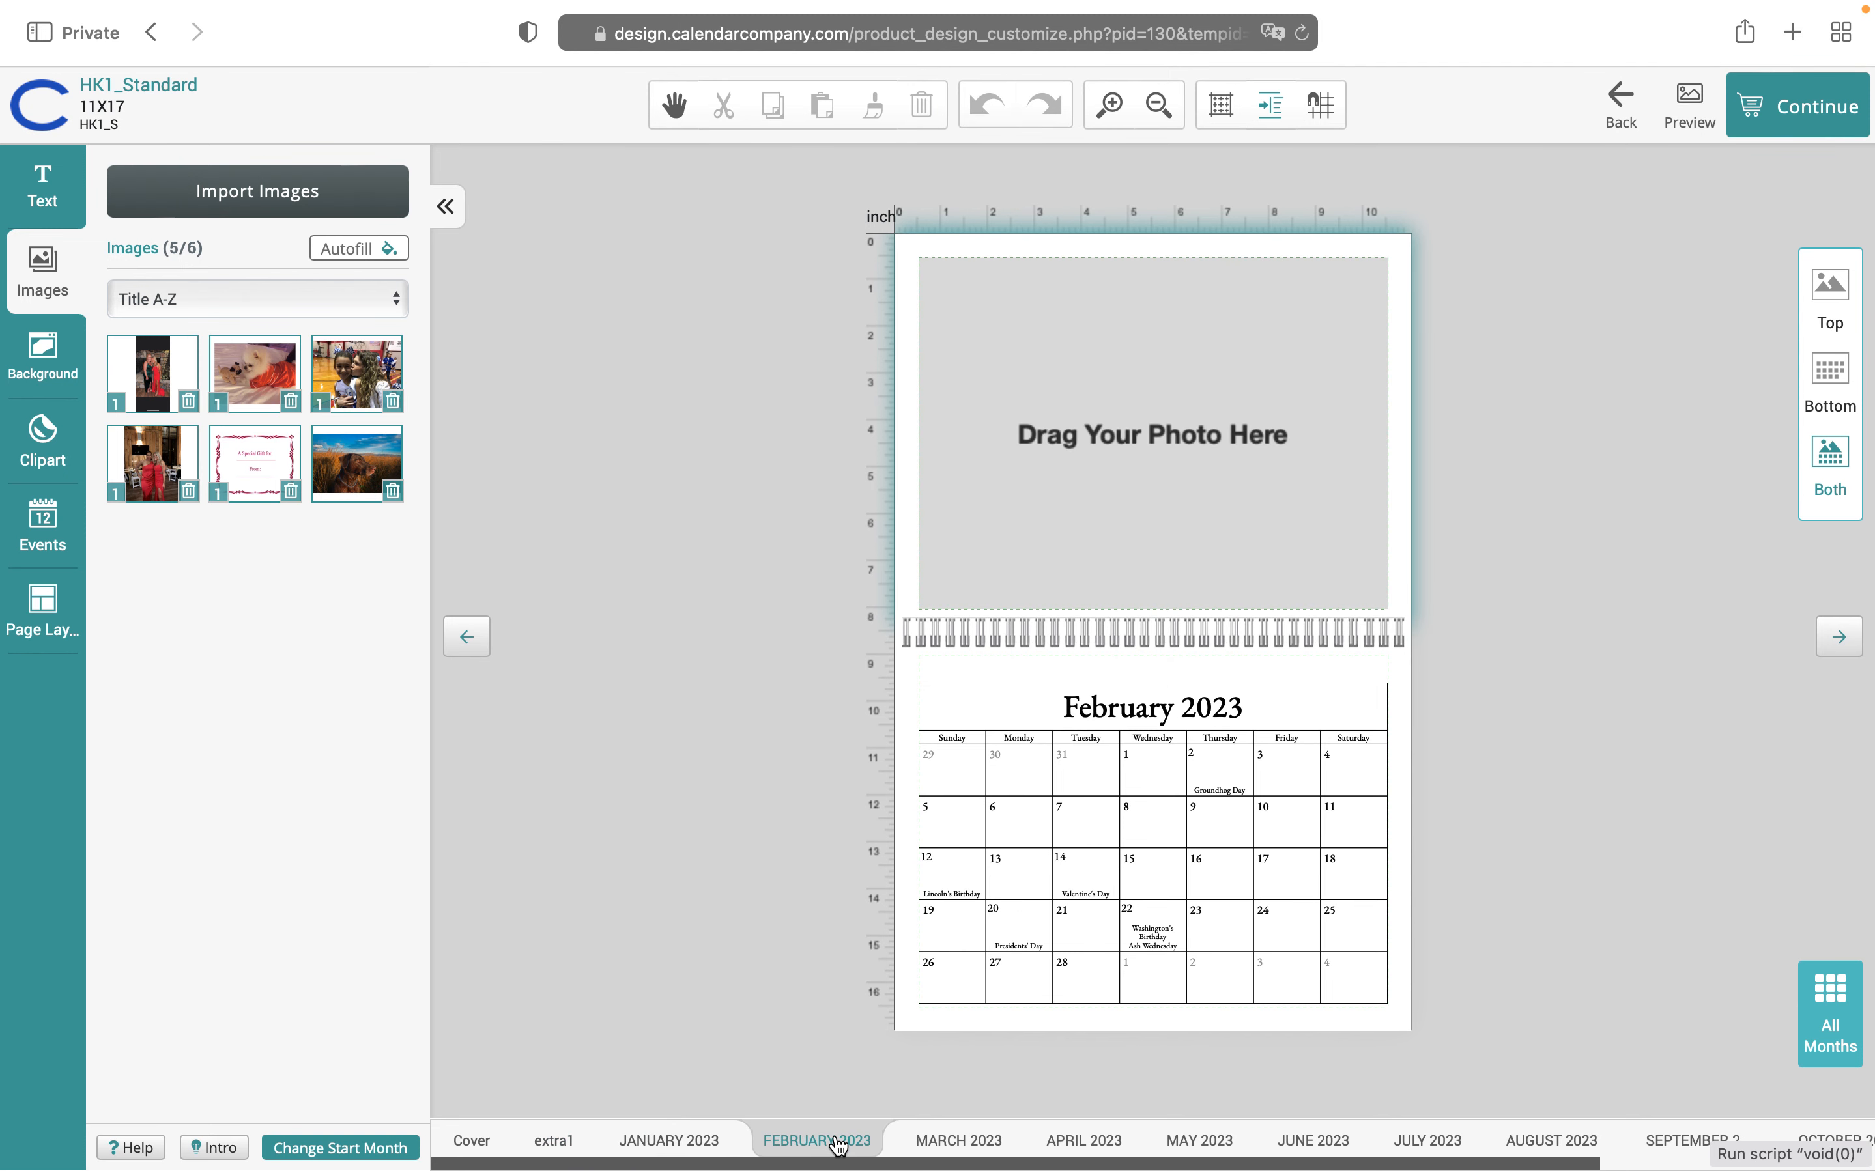
Switch March 2023 to the HK1 5 photo layout and continue to naming the design
click(954, 1150)
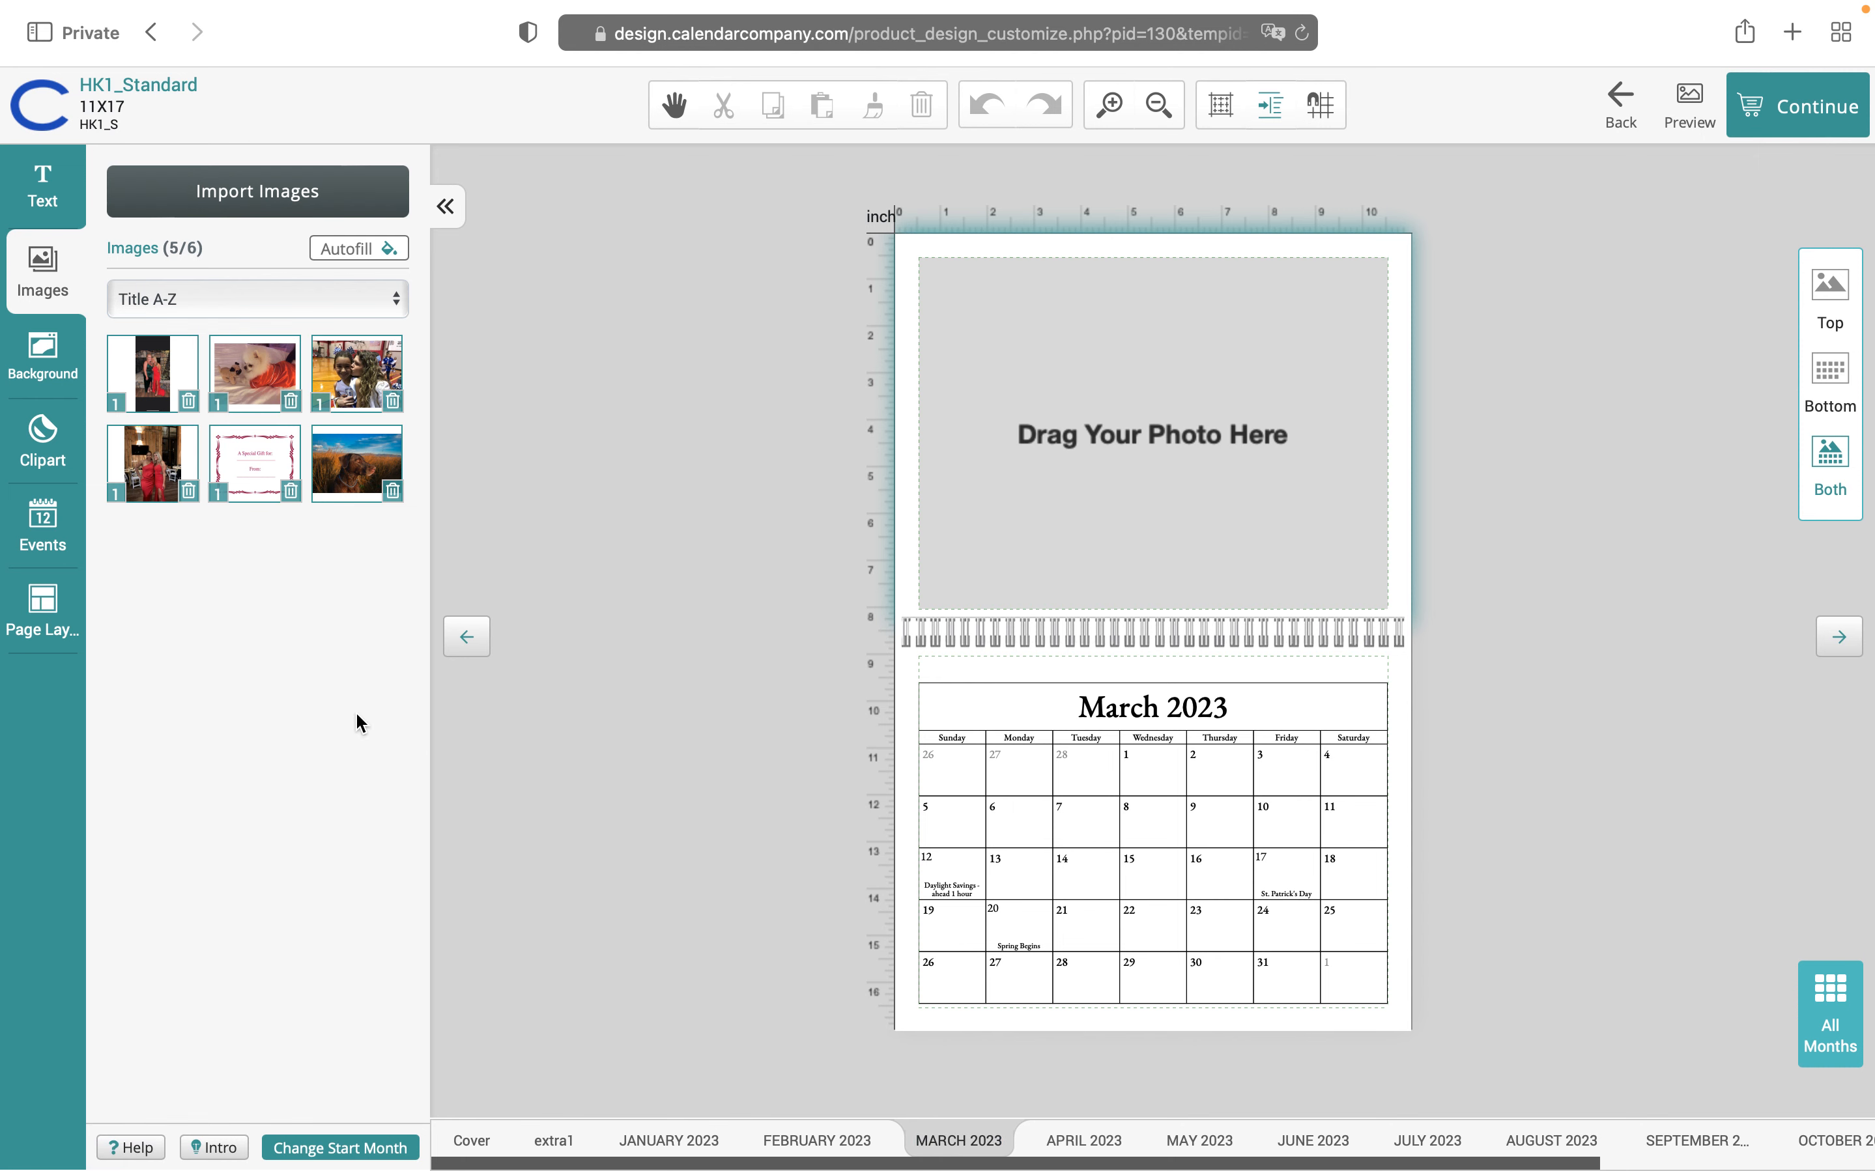
click(38, 605)
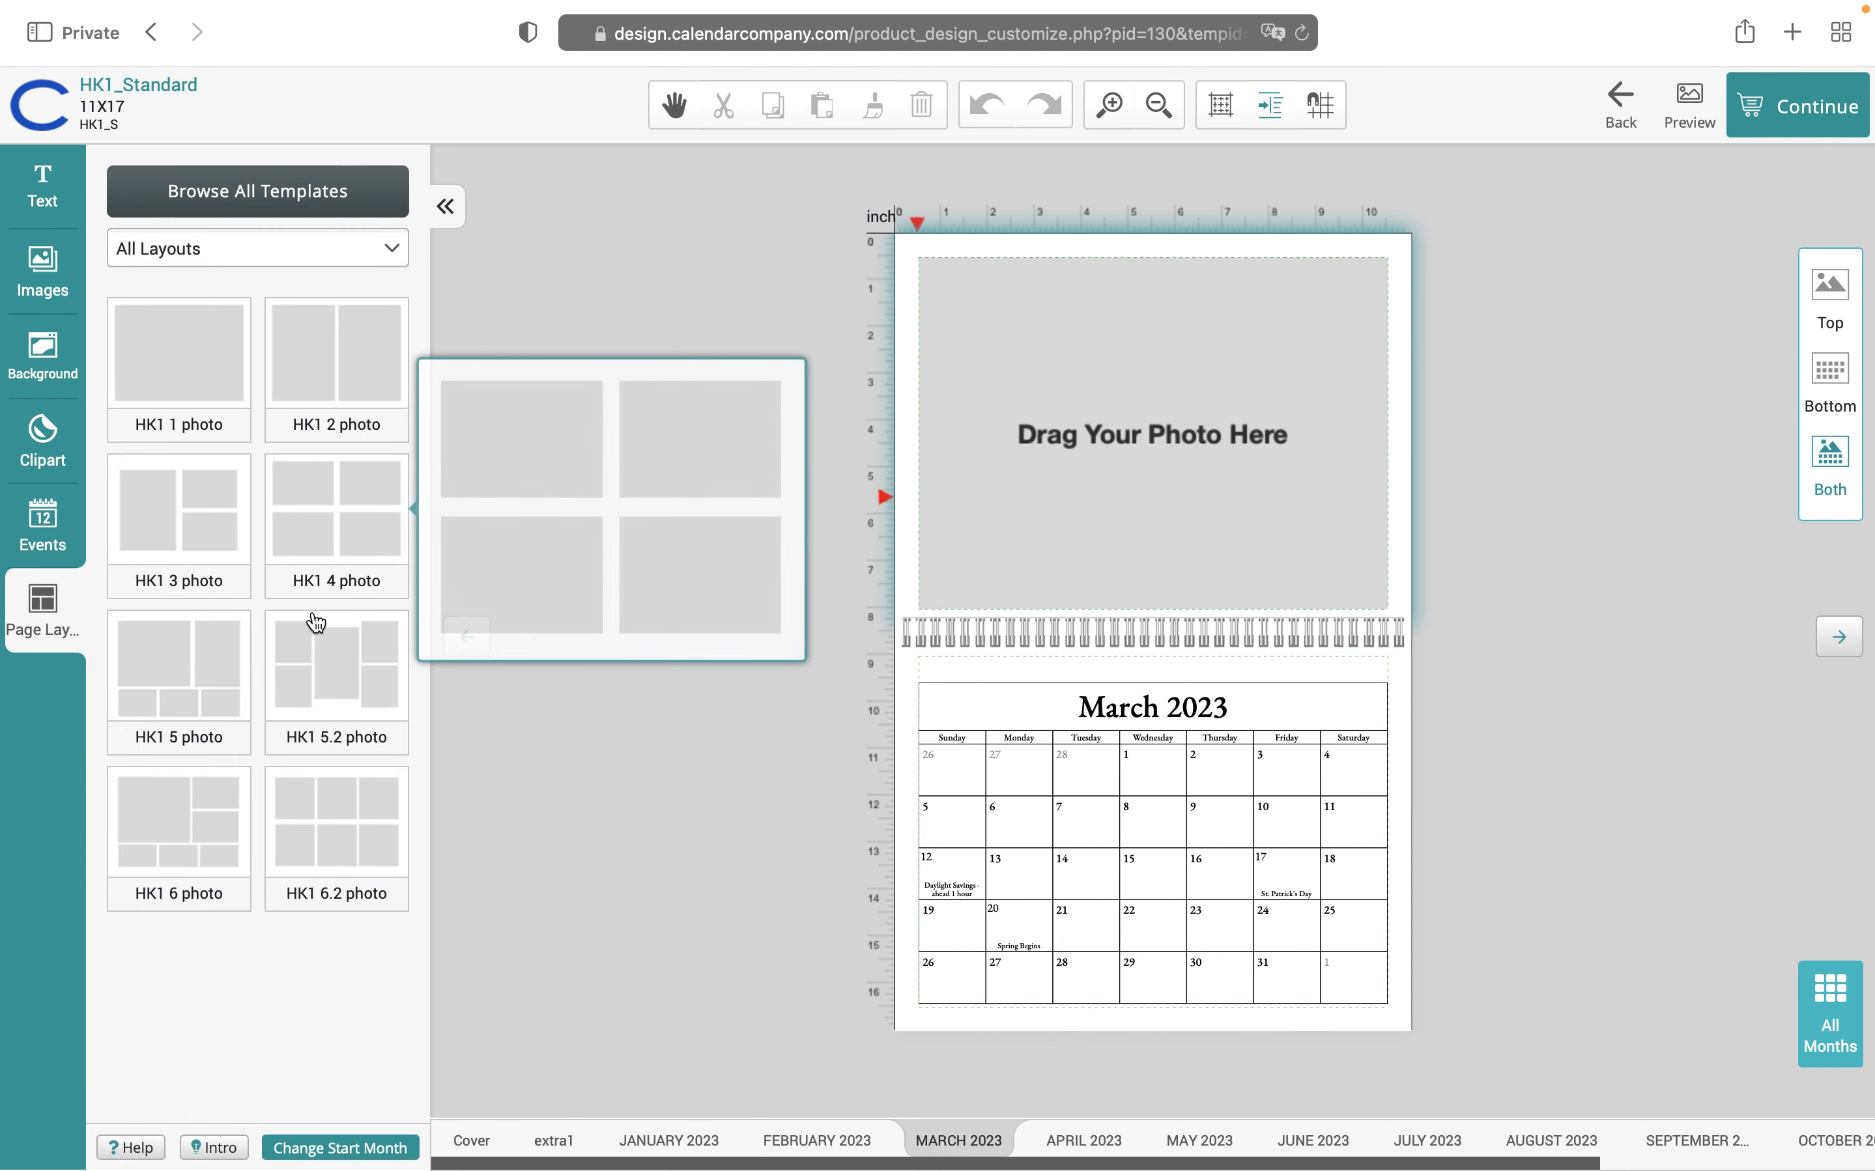
click(199, 677)
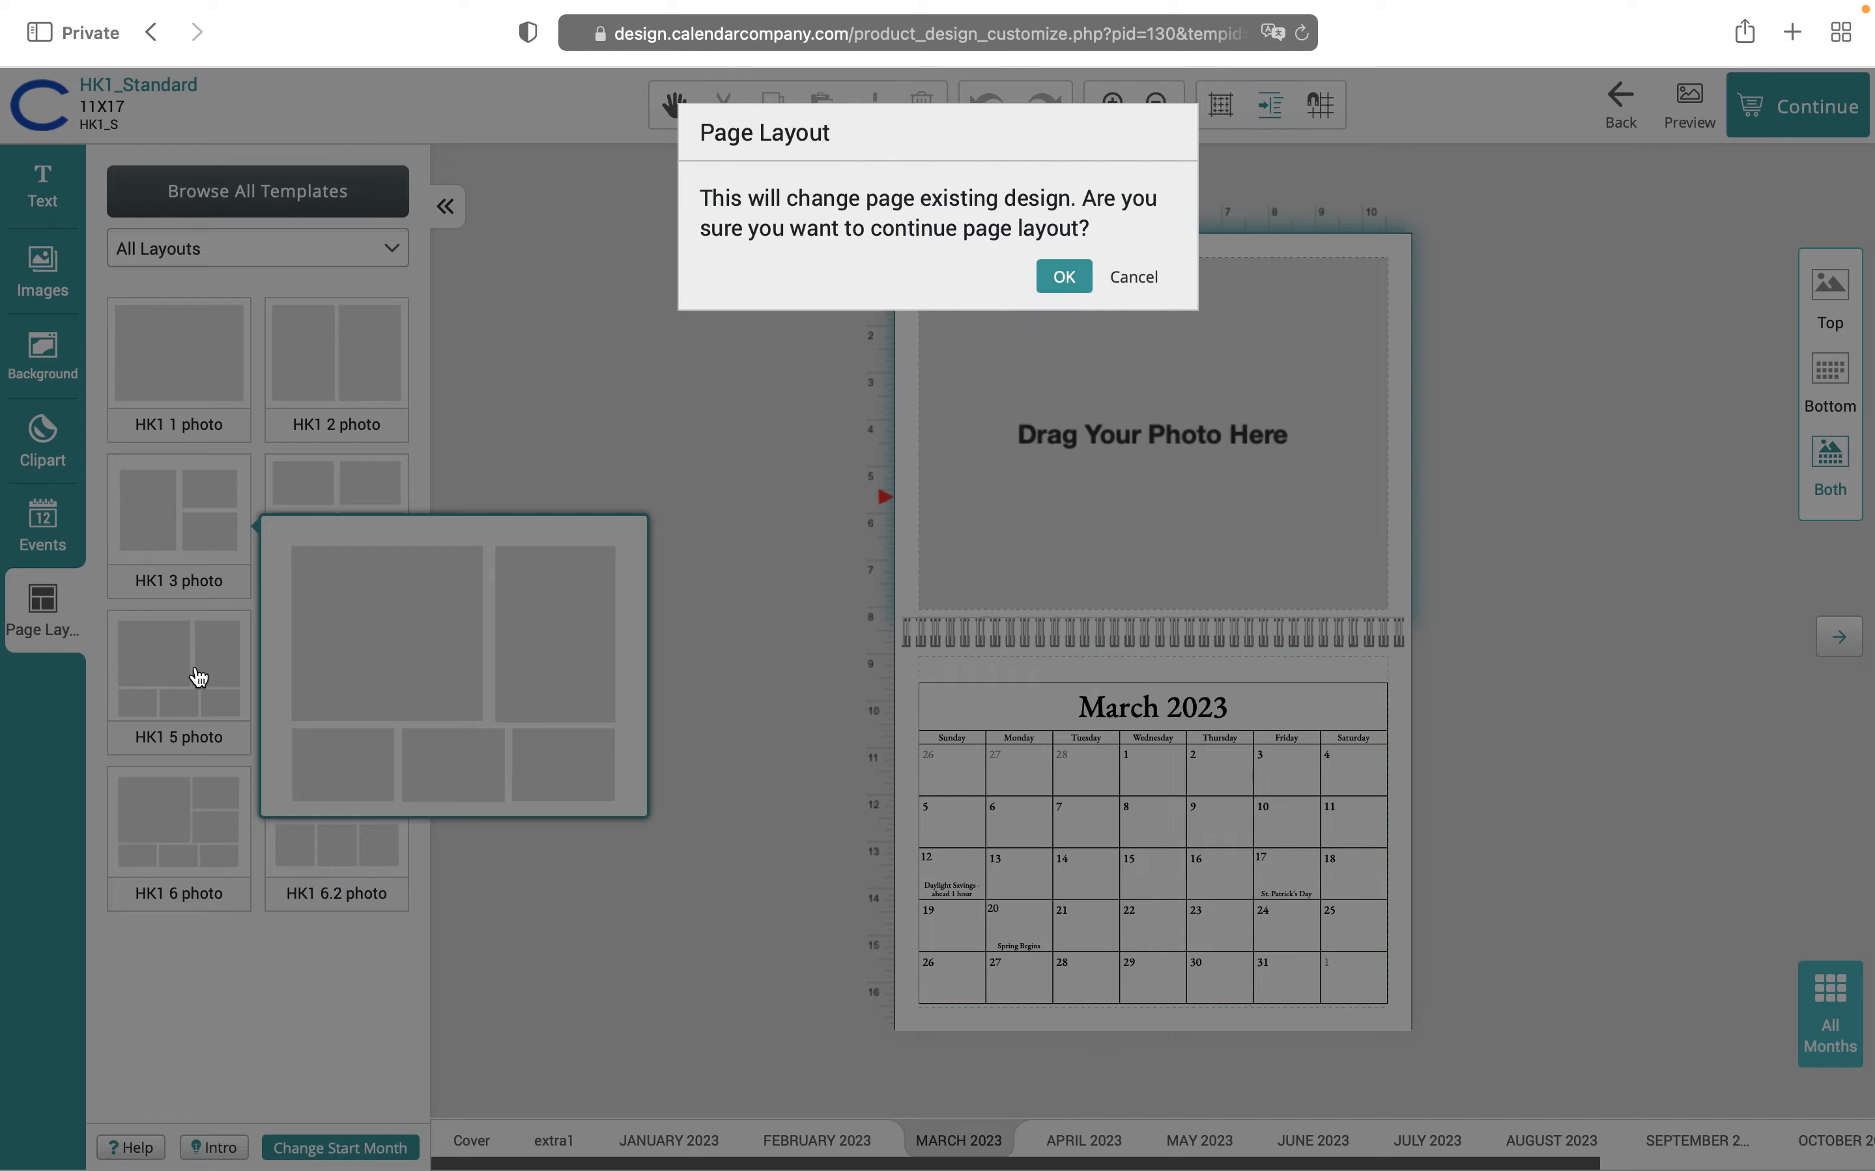
click(1064, 279)
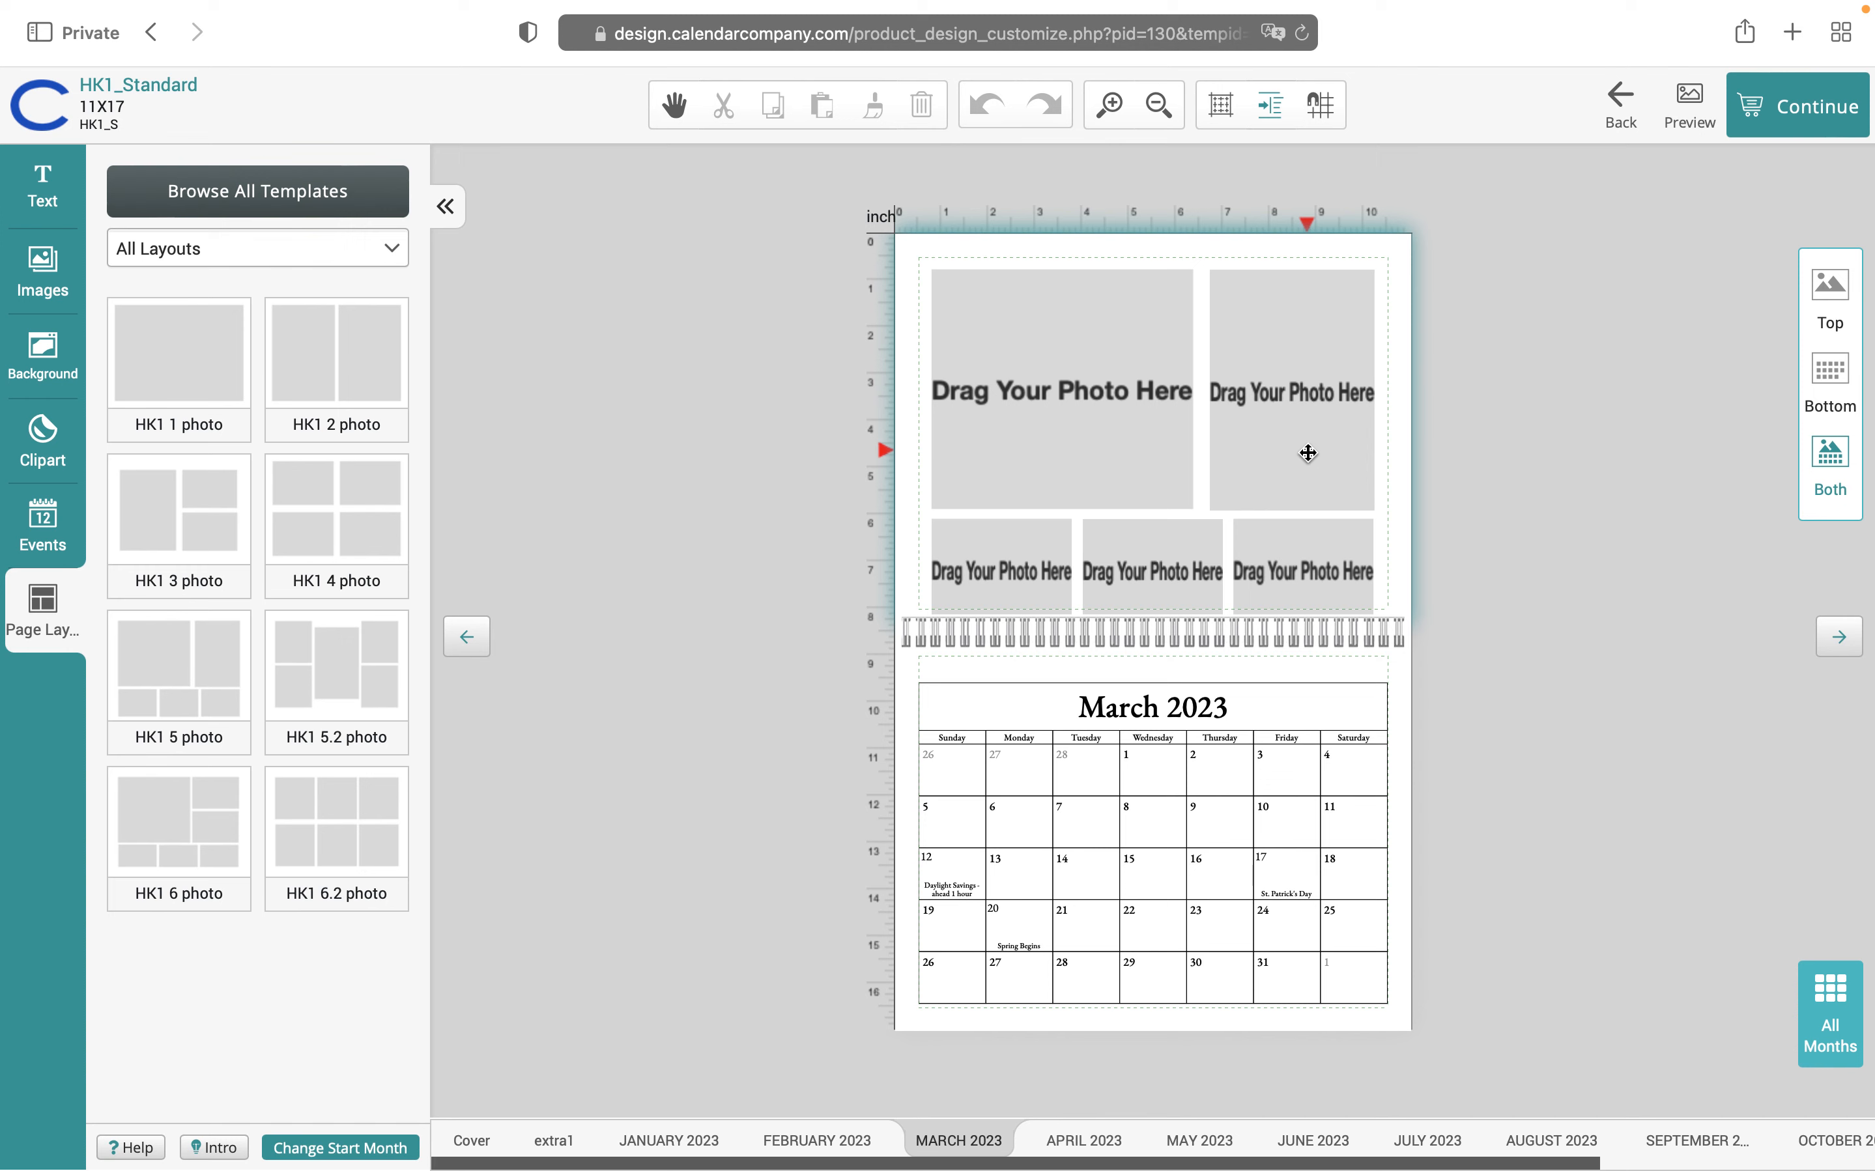
click(1789, 112)
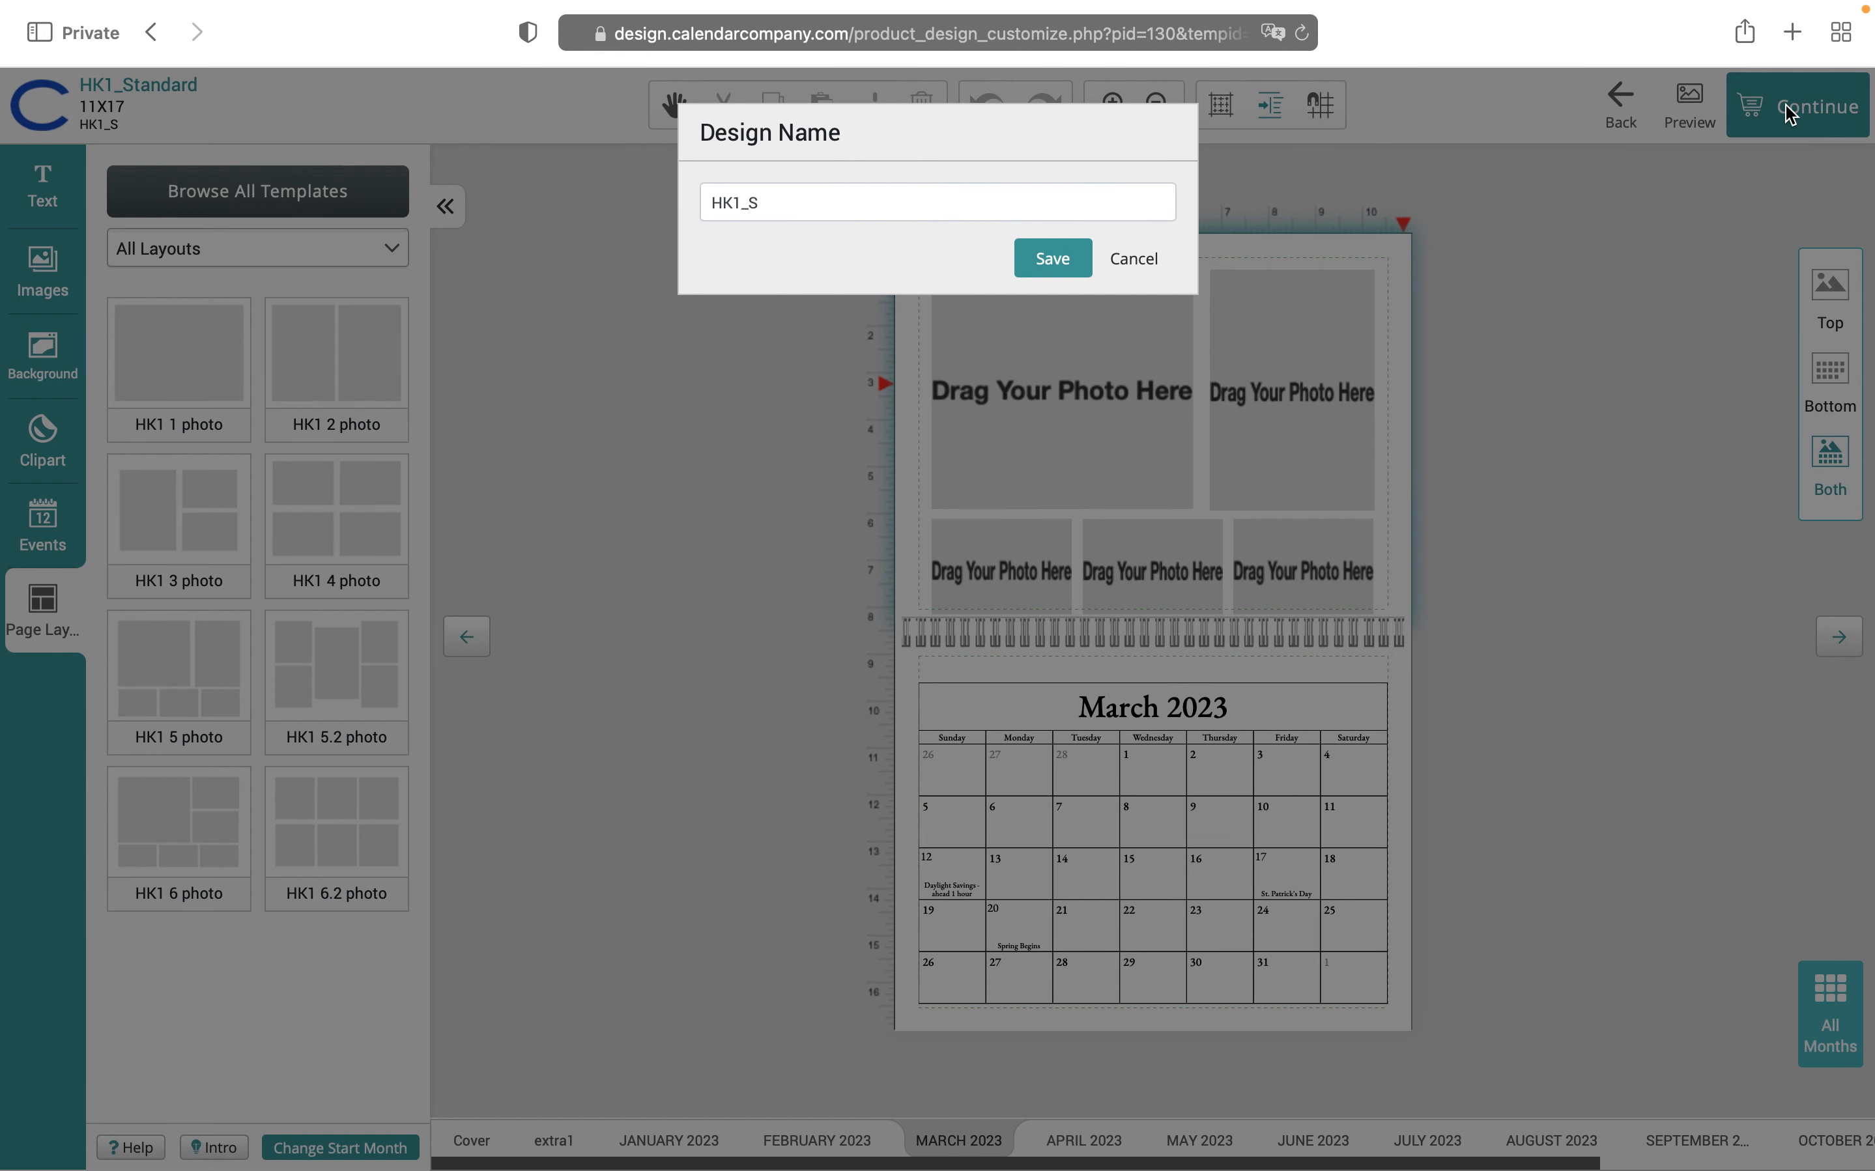
key(super+shift+5)
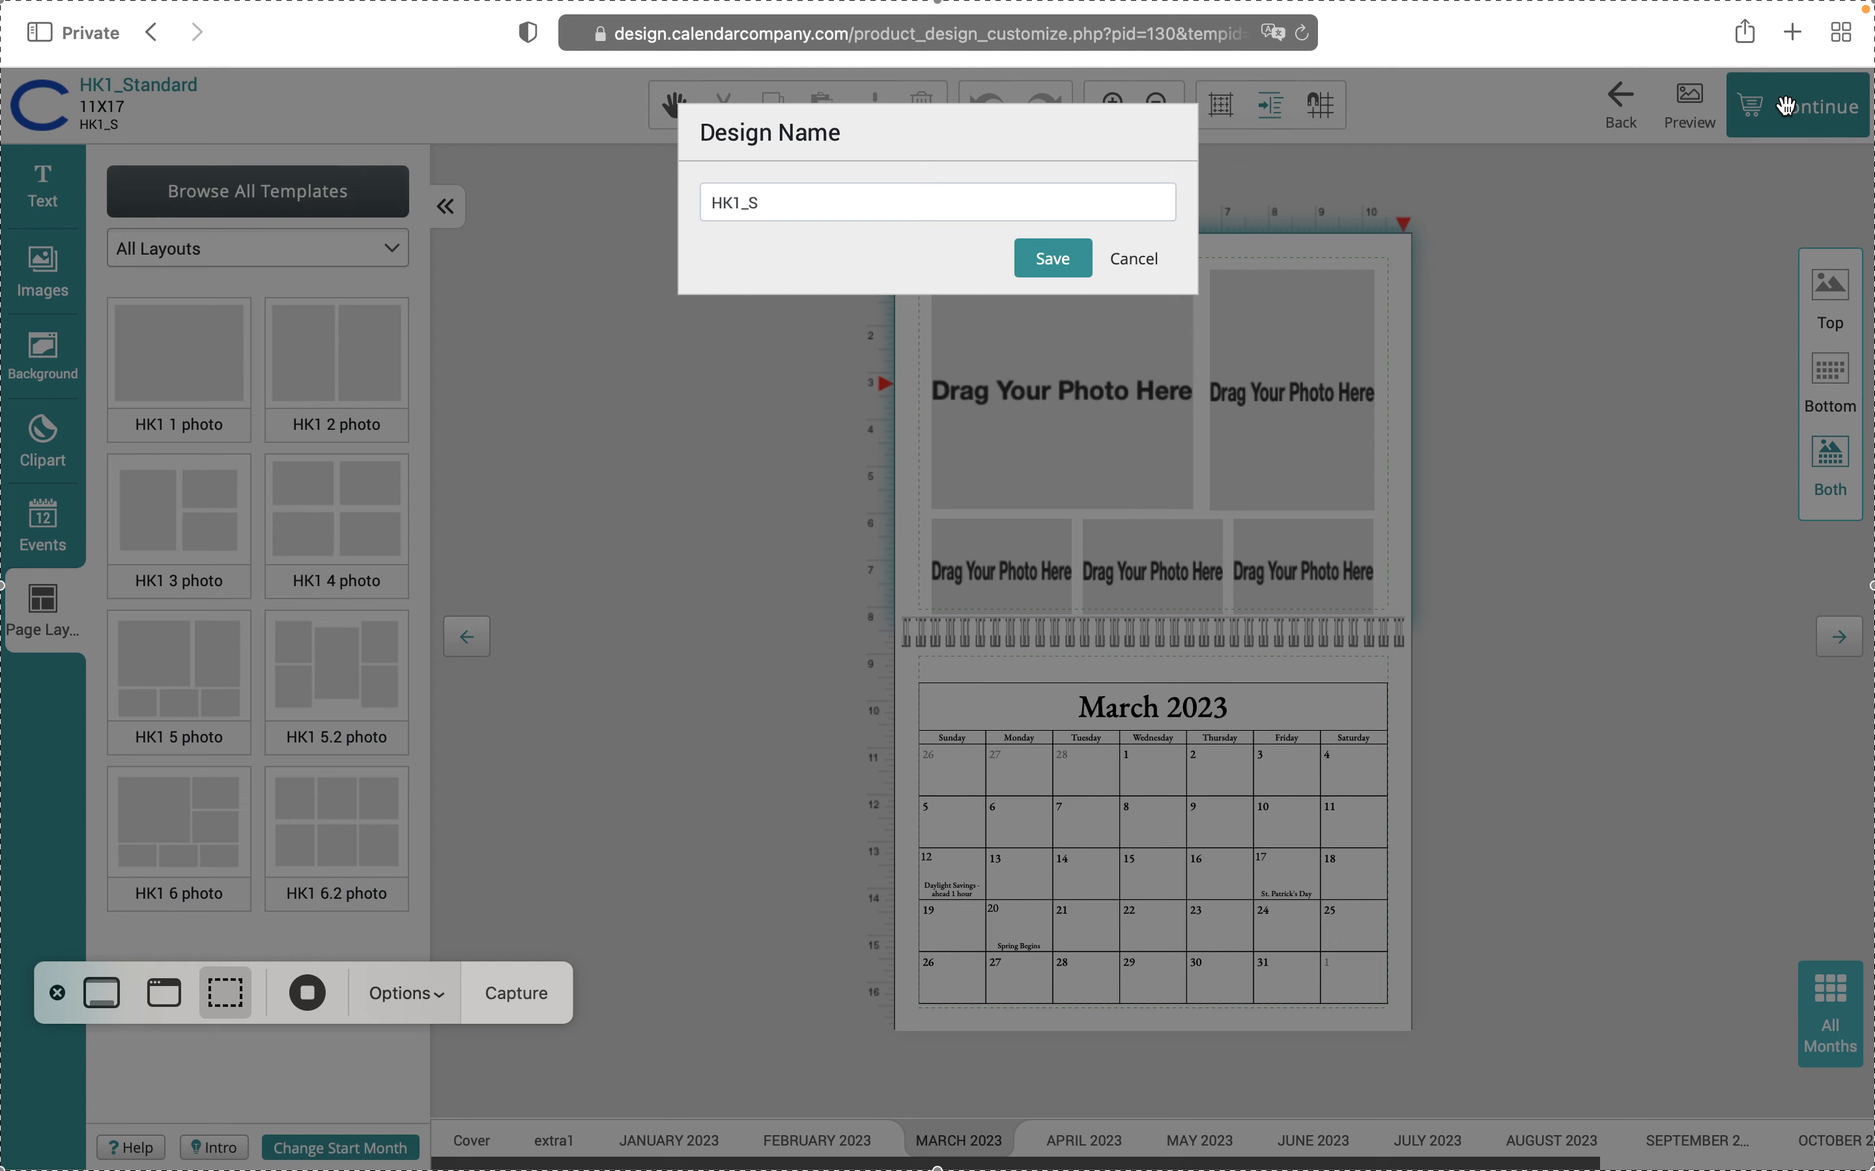